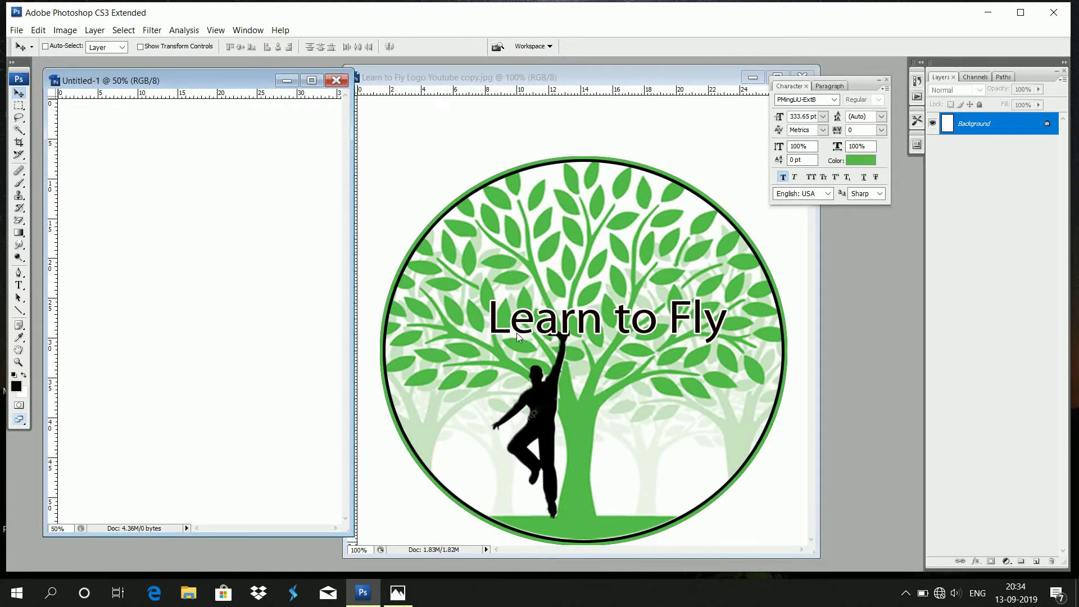
# Step: Sample the tree trunk's green from the logo as the foreground colour and the silhouette's black (020202) as the background colour
pyautogui.click(20, 337)
pyautogui.click(588, 424)
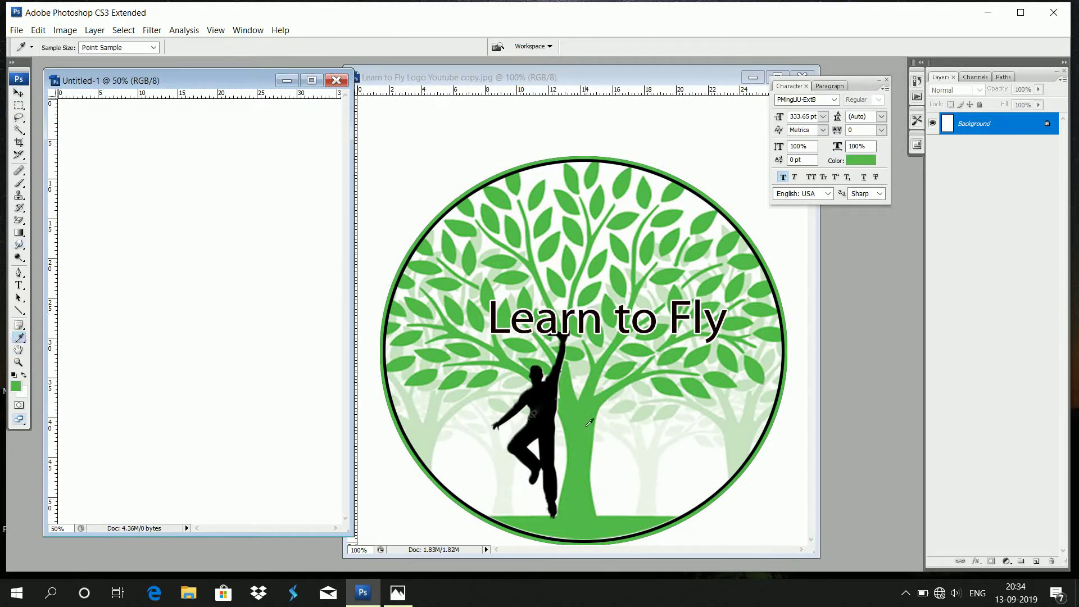
pyautogui.click(24, 394)
pyautogui.click(548, 399)
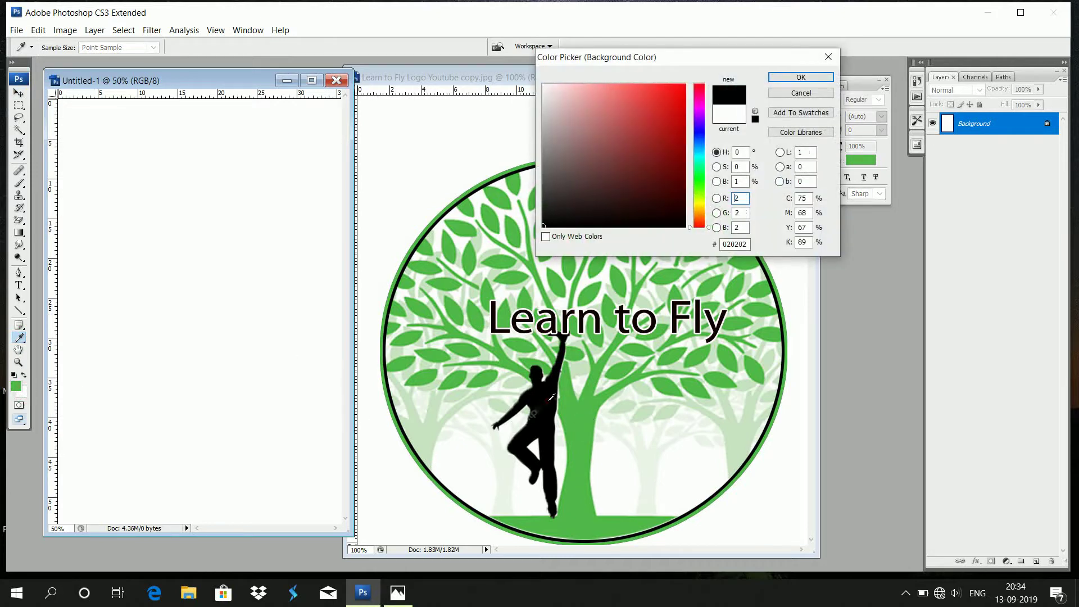
pyautogui.click(801, 77)
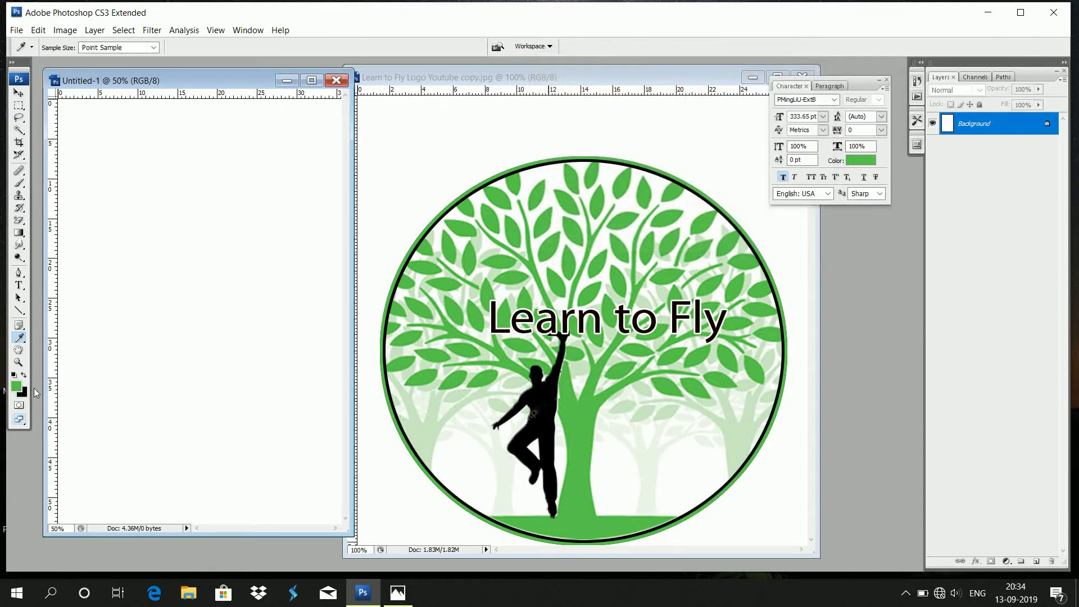
# Step: Maximize the blank Untitled-1 document, select its whole canvas and fill it with the green foreground colour on a new layer
pyautogui.click(311, 82)
pyautogui.click(18, 106)
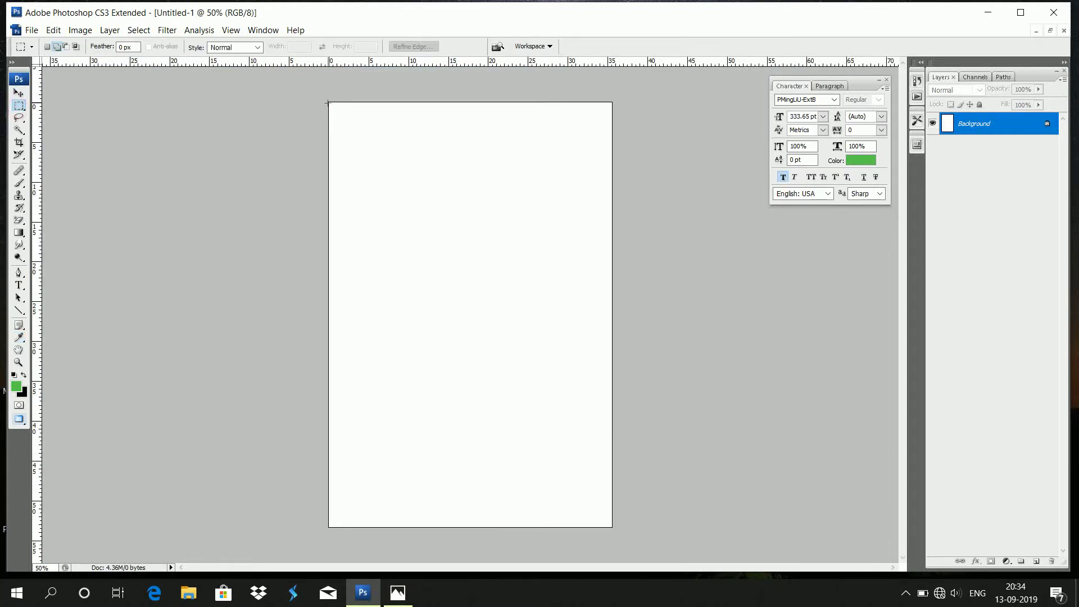
pyautogui.moveTo(328, 103); pyautogui.dragTo(614, 537)
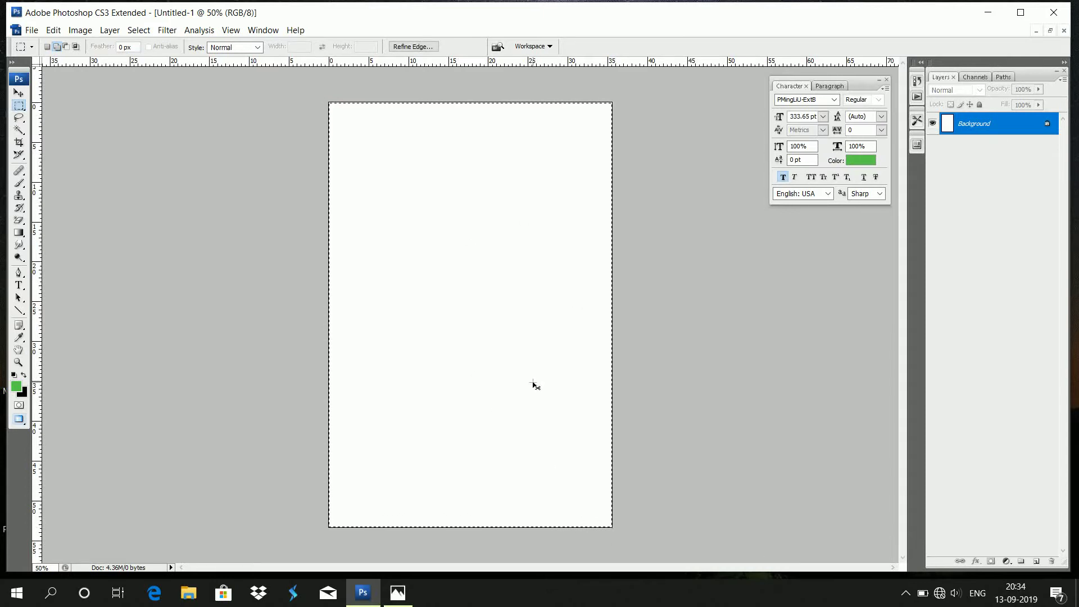
pyautogui.hotkey('ctrl', 'shift', 'n')
pyautogui.press('Return')
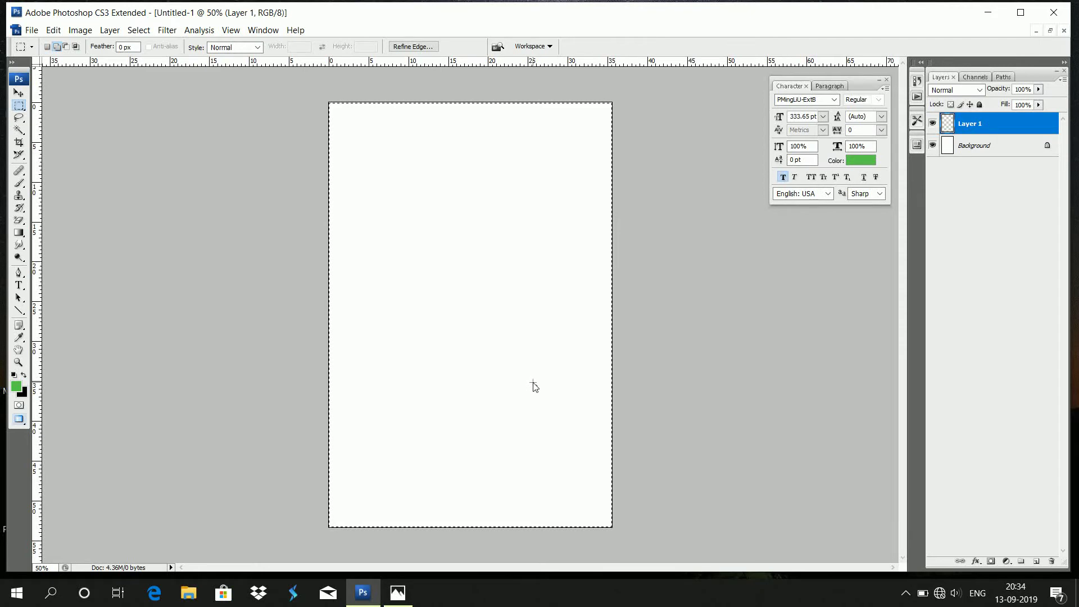
pyautogui.hotkey('alt', 'BackSpace')
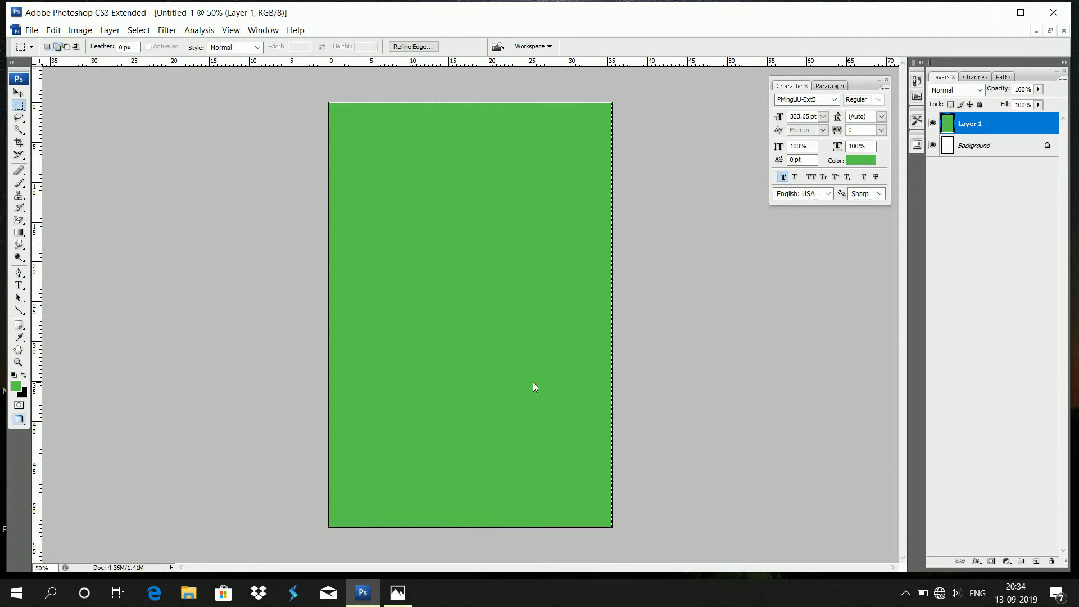
pyautogui.hotkey('ctrl', 'd')
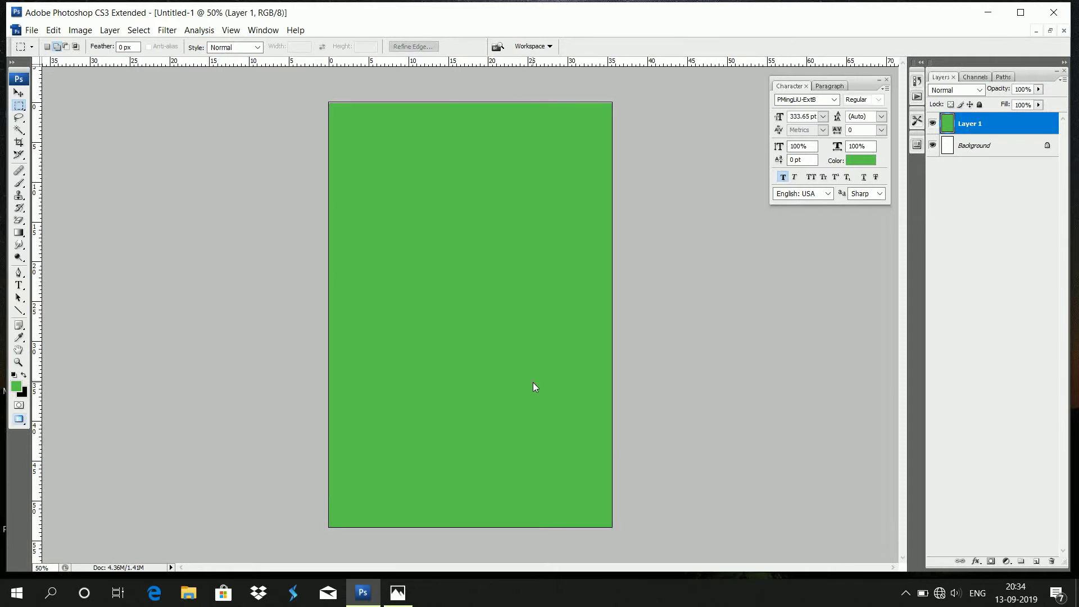
pyautogui.click(18, 92)
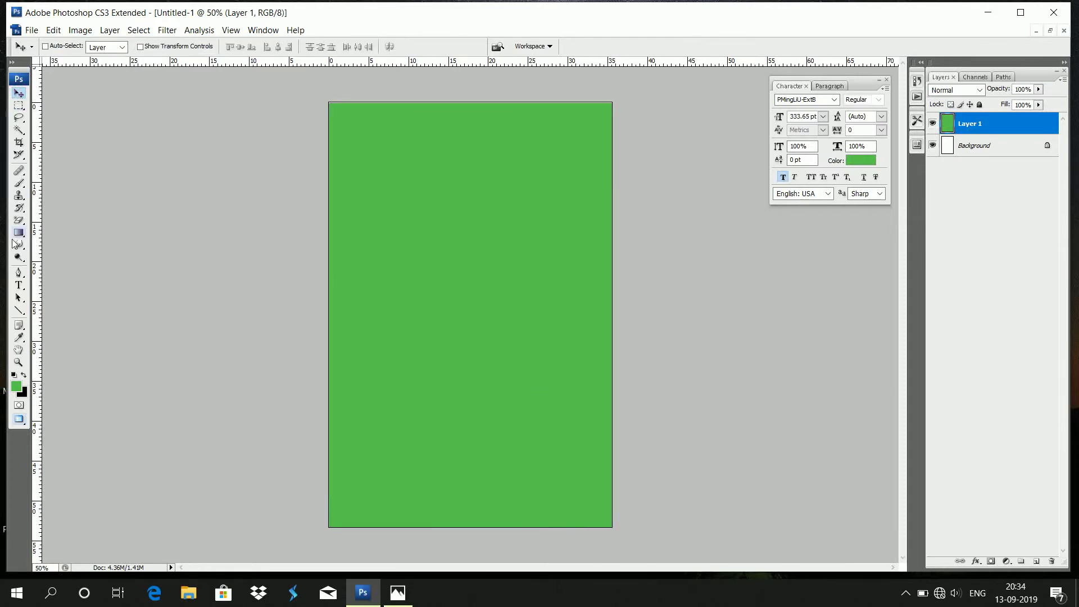
# Step: Draw a closed triangular path with the Pen tool through both upper canvas corners and a point about a third down the right edge
pyautogui.click(20, 274)
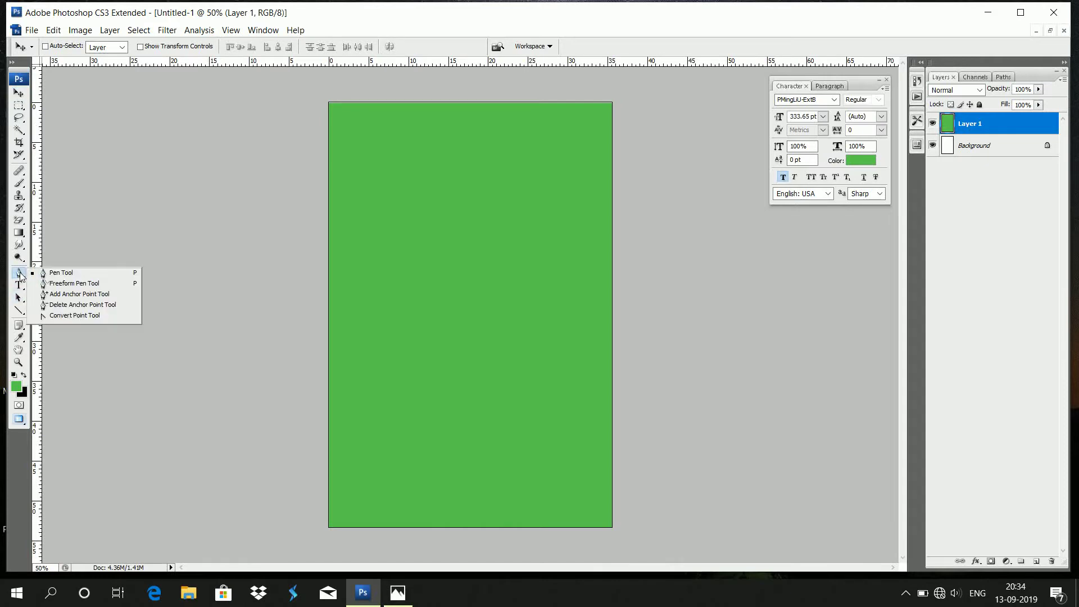
pyautogui.click(75, 274)
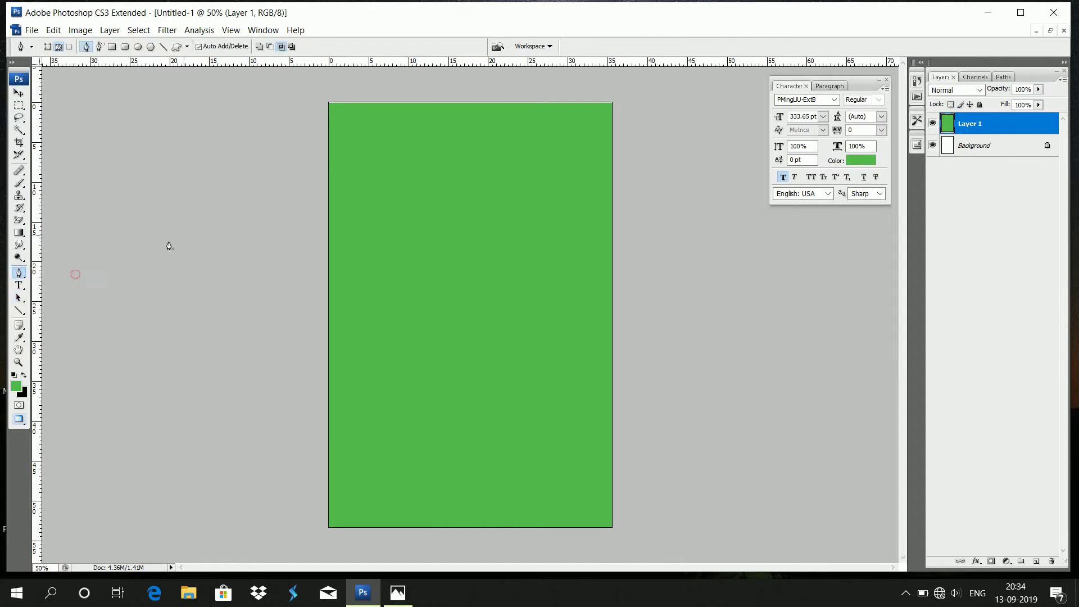
pyautogui.click(329, 104)
pyautogui.click(613, 103)
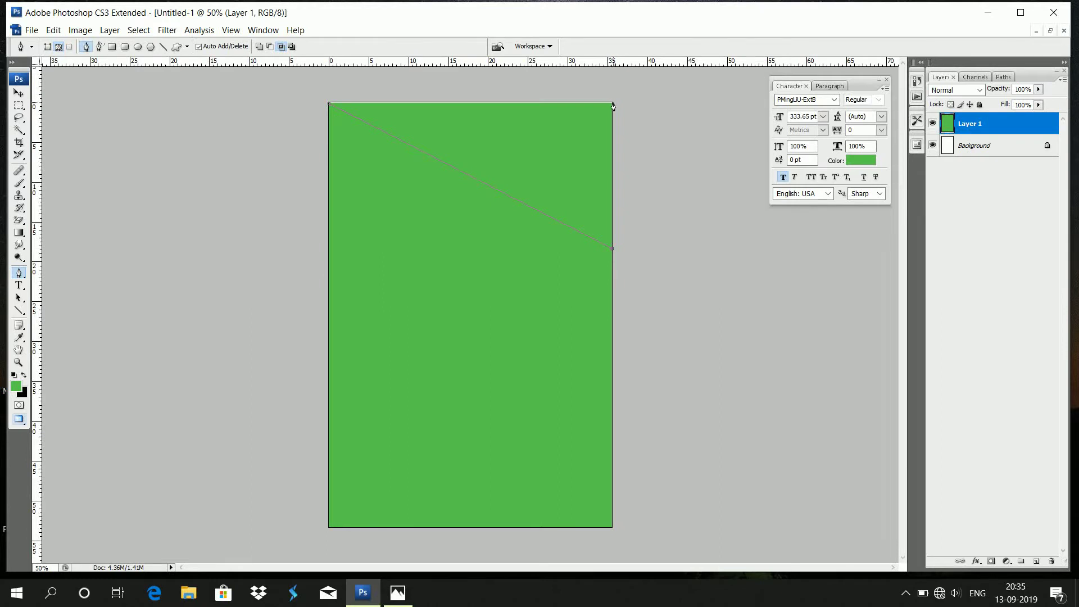
pyautogui.click(330, 104)
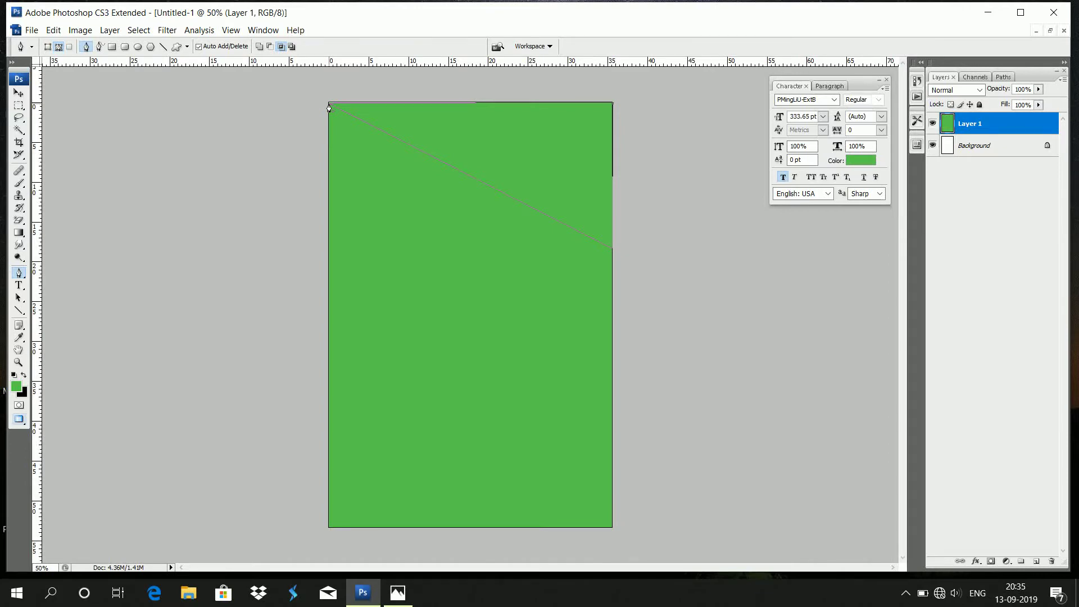
# Step: Fill the triangular path's area with the black background colour on a new layer, and clear the selection
pyautogui.hotkey('ctrl', 'shift', 'n')
pyautogui.press('Return')
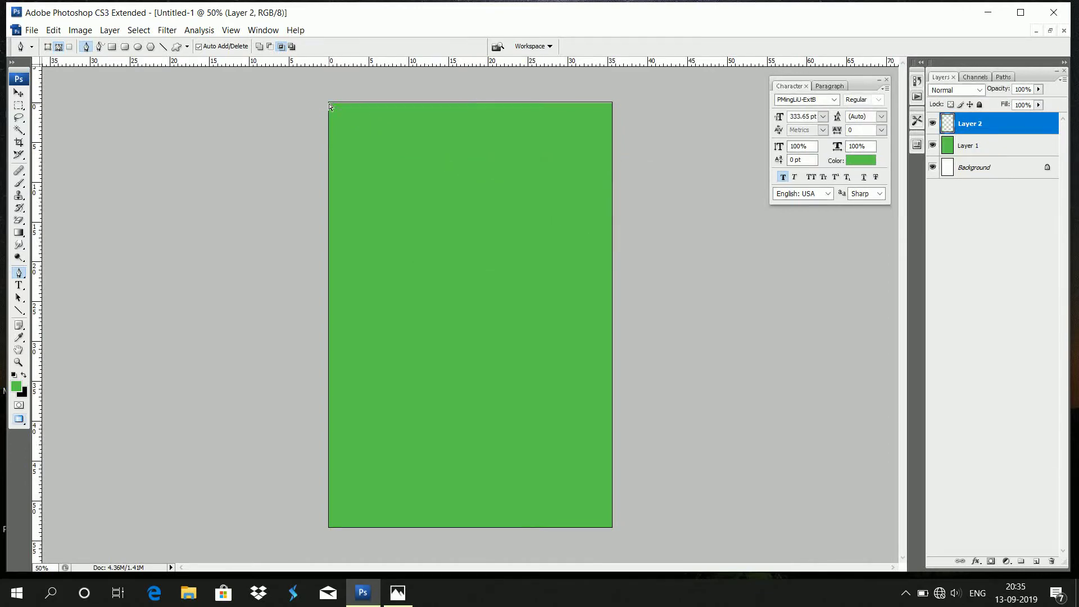
pyautogui.hotkey('ctrl', 'Return')
pyautogui.hotkey('ctrl', 'BackSpace')
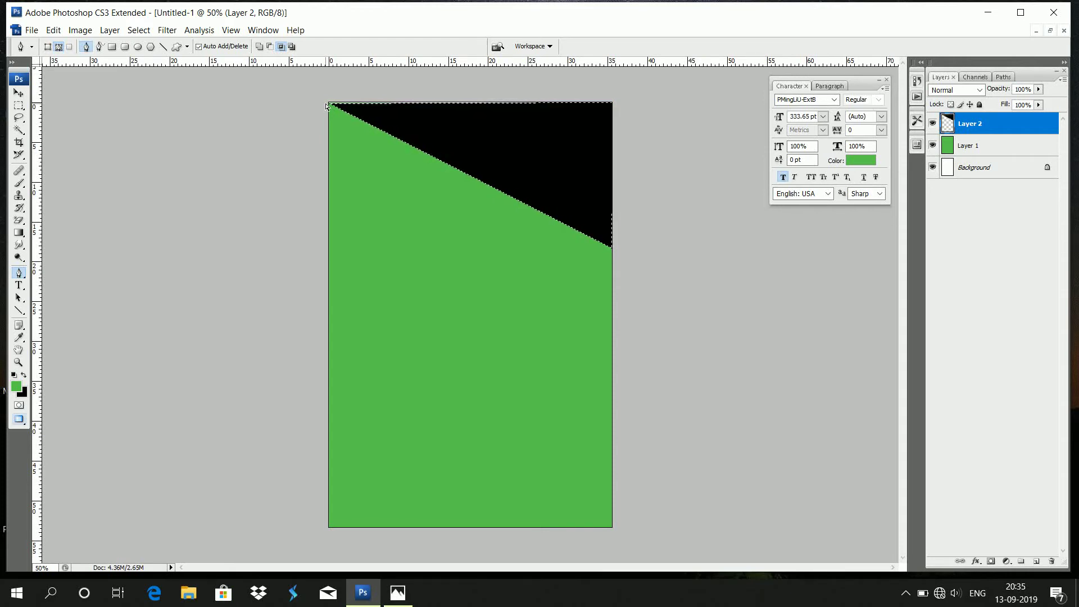
pyautogui.hotkey('ctrl', 'd')
# Step: Add the letter L as text in black (020202) below the diagonal and move it against the canvas's left edge
pyautogui.click(20, 285)
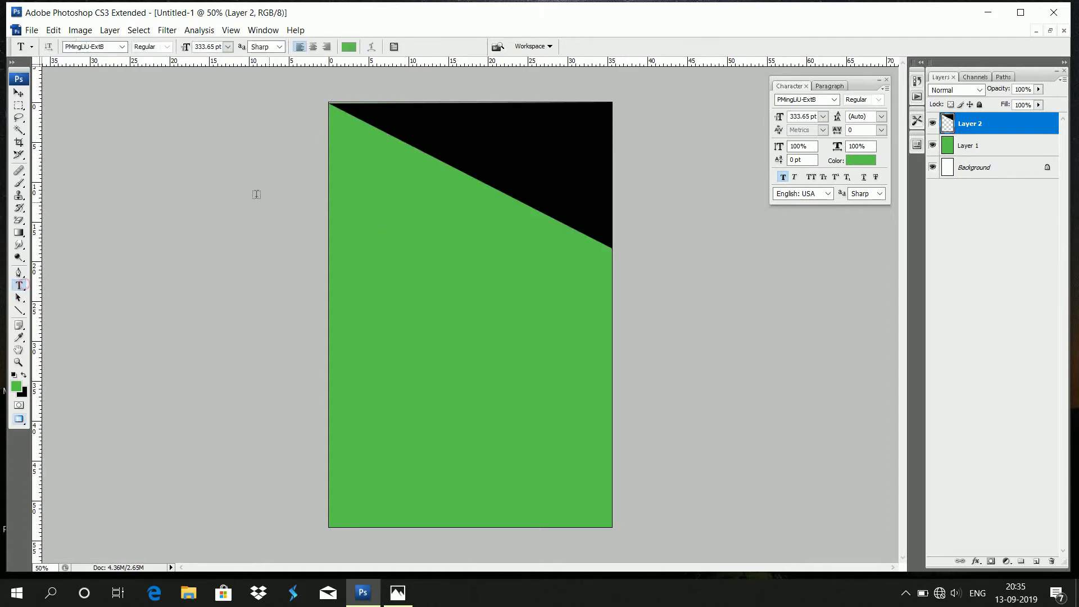
pyautogui.click(346, 248)
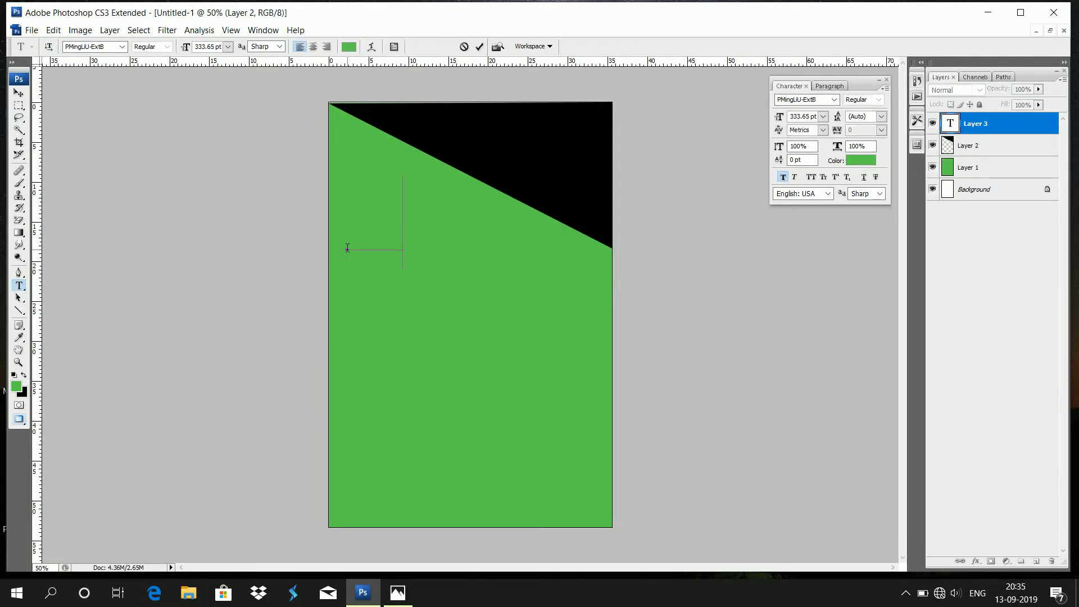
pyautogui.hotkey('ctrl', 'a')
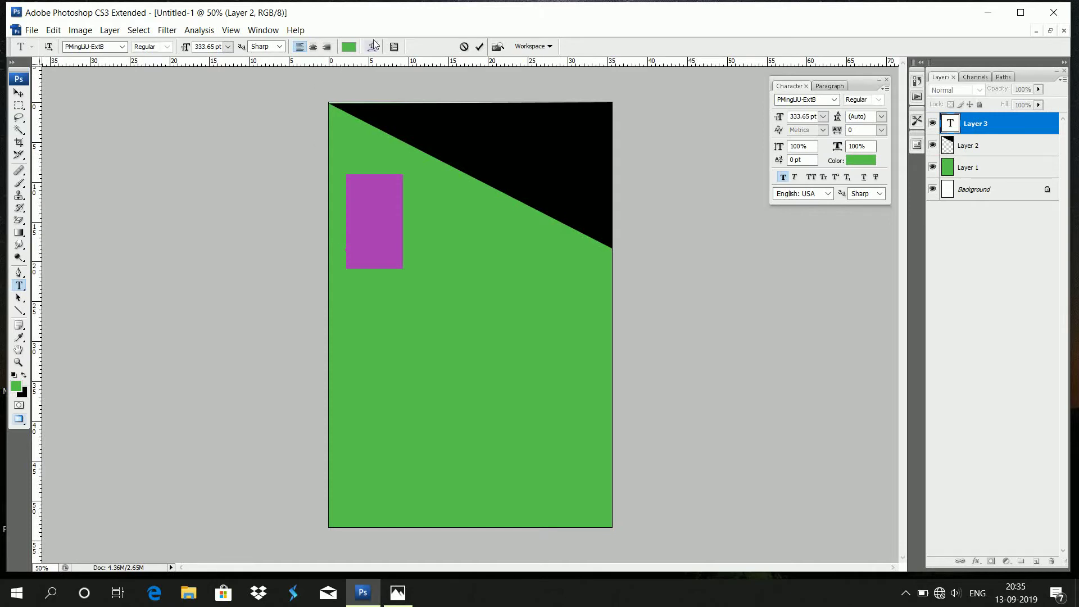
pyautogui.click(350, 47)
pyautogui.click(499, 140)
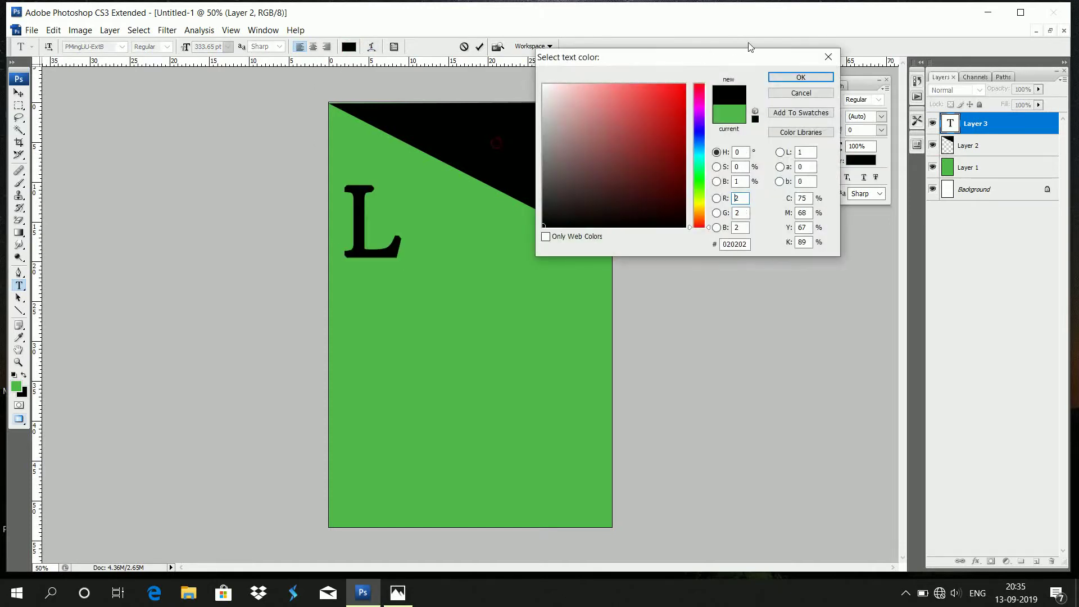
pyautogui.click(800, 77)
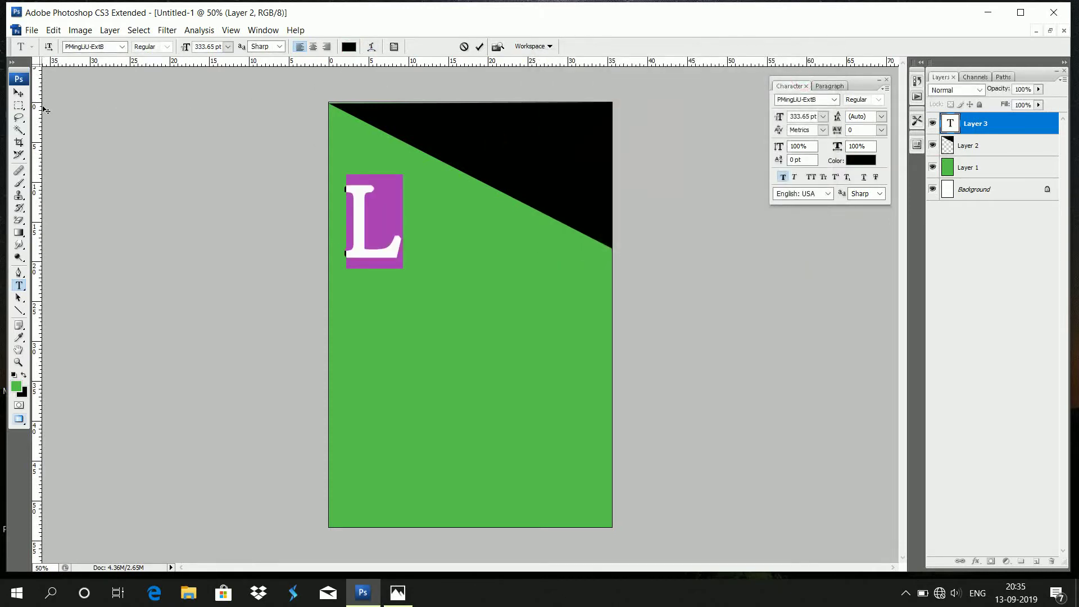
pyautogui.click(18, 93)
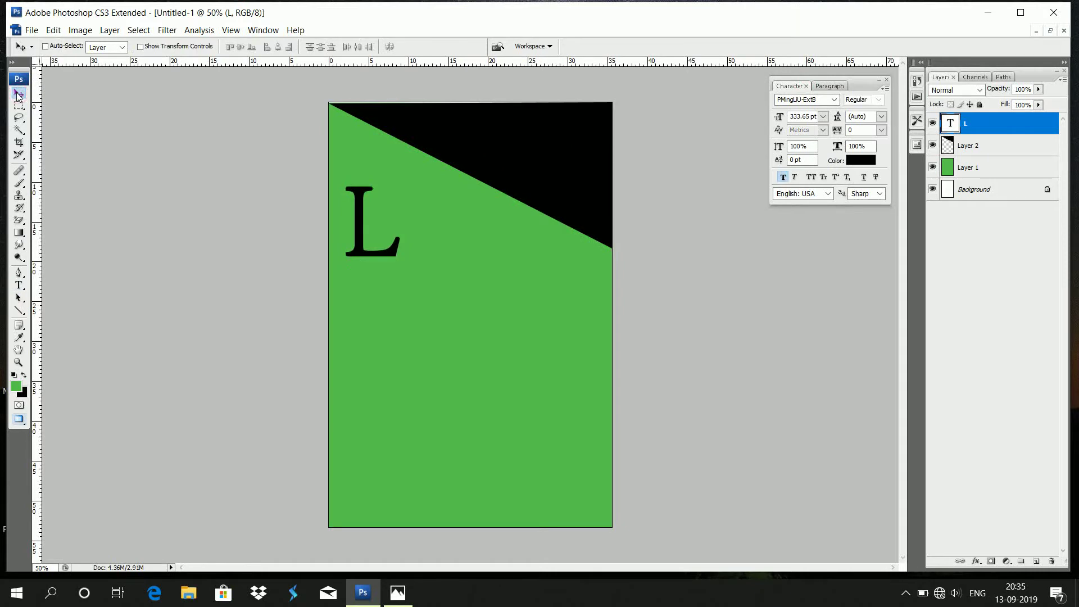
pyautogui.moveTo(358, 238)
pyautogui.mouseDown()
pyautogui.moveTo(356, 247)
pyautogui.moveTo(340, 240)
pyautogui.mouseUp()
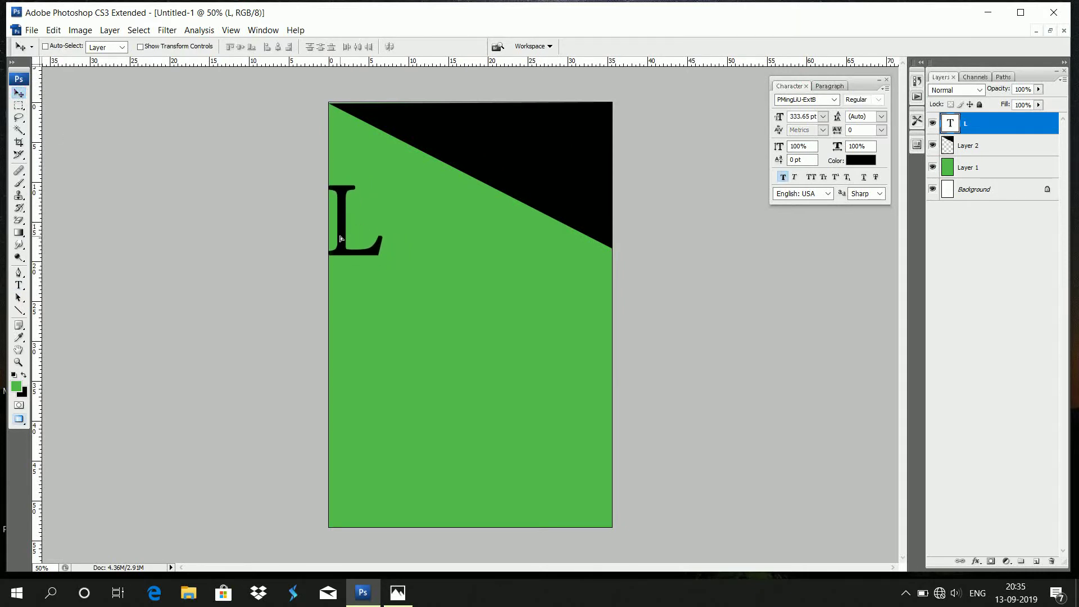
# Step: Make a thin horizontal black strip on a new layer, running from the L's foot to the triangle's lower tip
pyautogui.click(18, 105)
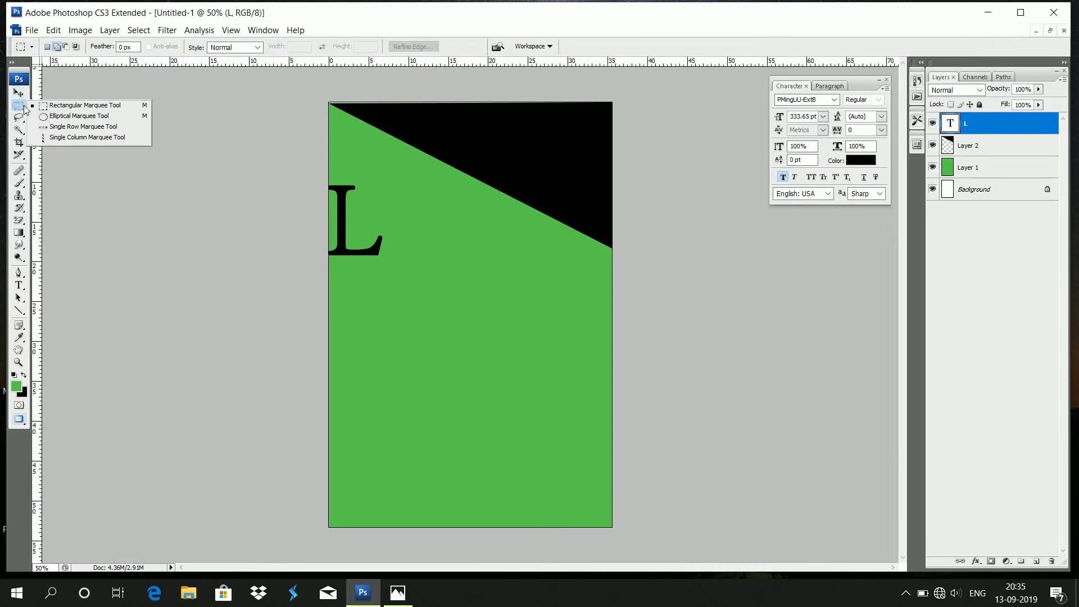
pyautogui.click(56, 105)
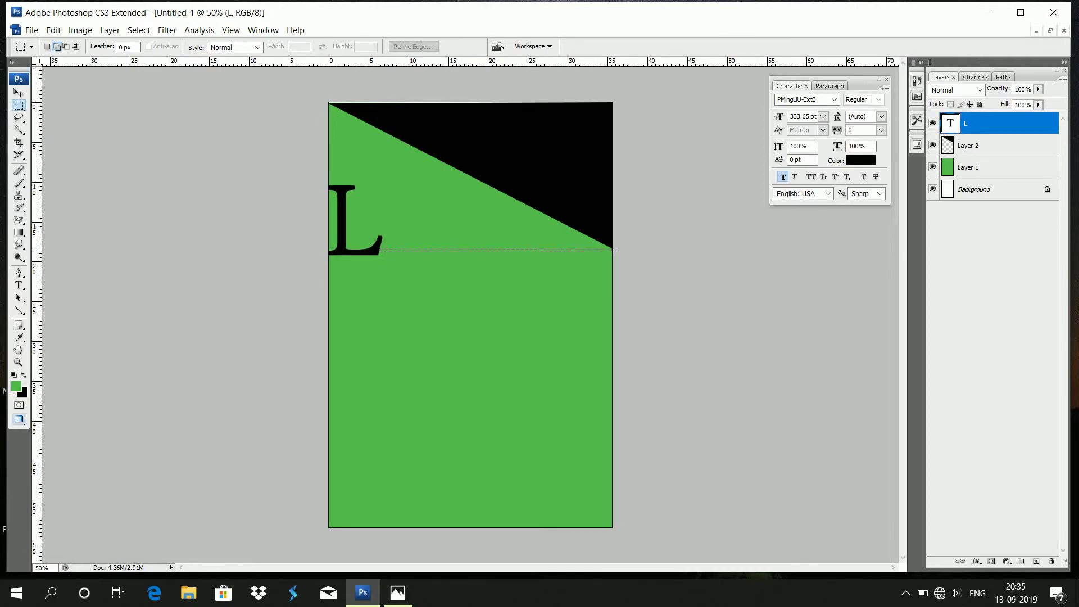
pyautogui.moveTo(613, 251); pyautogui.dragTo(614, 252)
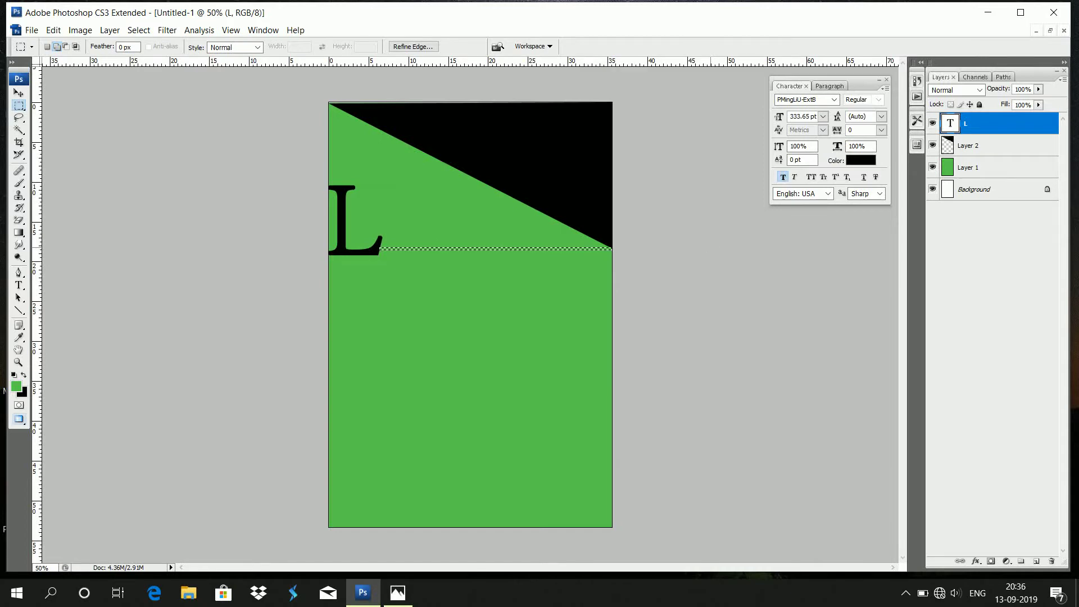
pyautogui.hotkey('ctrl', 'shift', 'n')
pyautogui.press('Return')
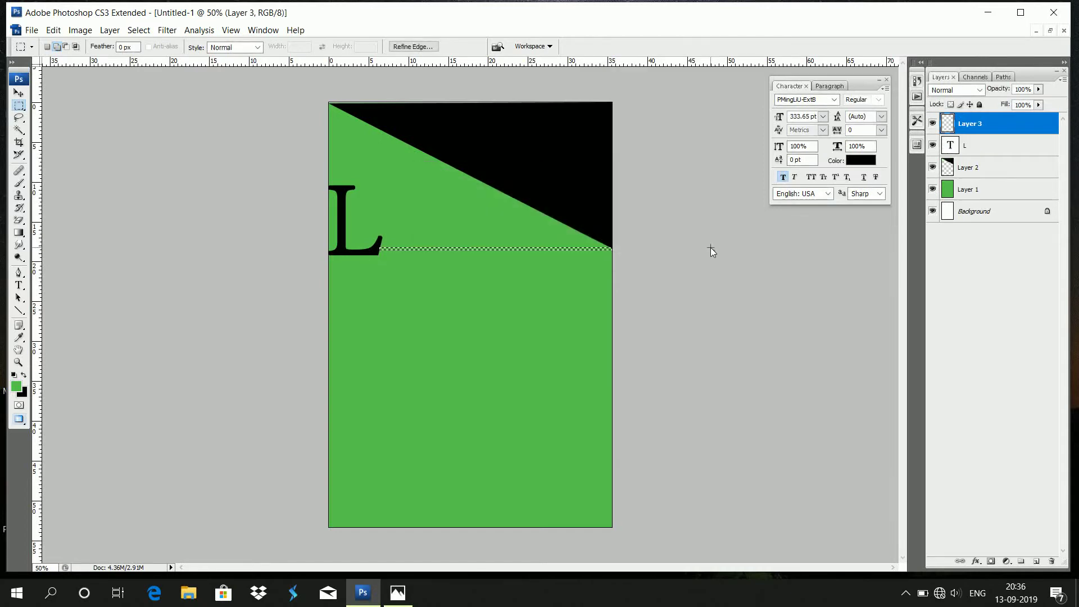
pyautogui.hotkey('ctrl', 'BackSpace')
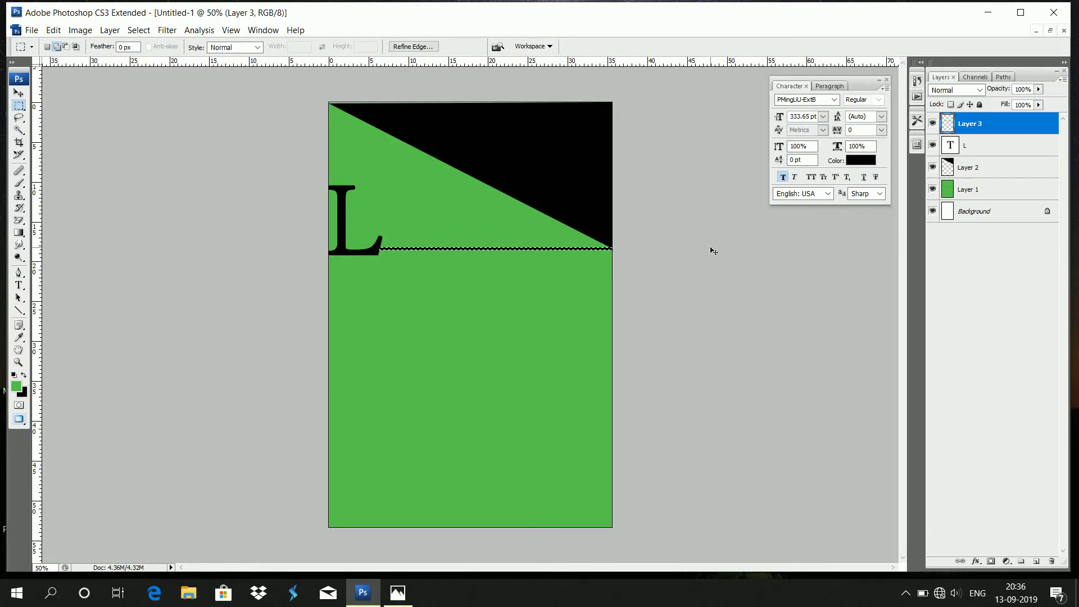
pyautogui.hotkey('ctrl', 'd')
# Step: Nudge the L text layer up and slightly right so its base aligns with the thin black line
pyautogui.click(20, 92)
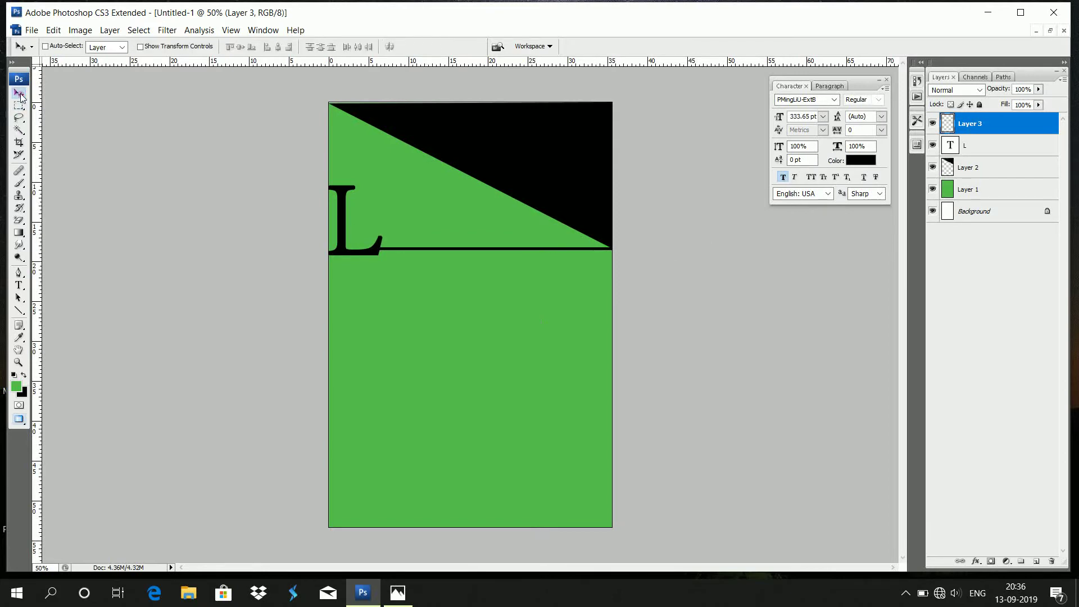
pyautogui.click(992, 153)
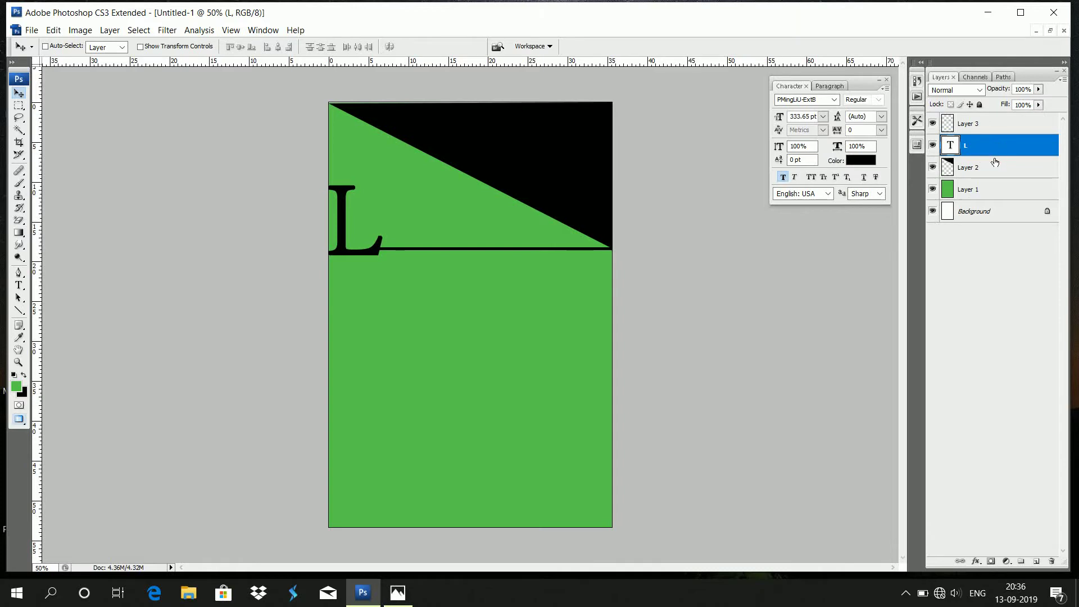
pyautogui.press('Up')
pyautogui.press('Up')
pyautogui.press('Up')
pyautogui.press('Up')
pyautogui.press('Up')
pyautogui.press('Up')
pyautogui.press('Up')
pyautogui.press('Up')
pyautogui.press('Up')
pyautogui.press('Up')
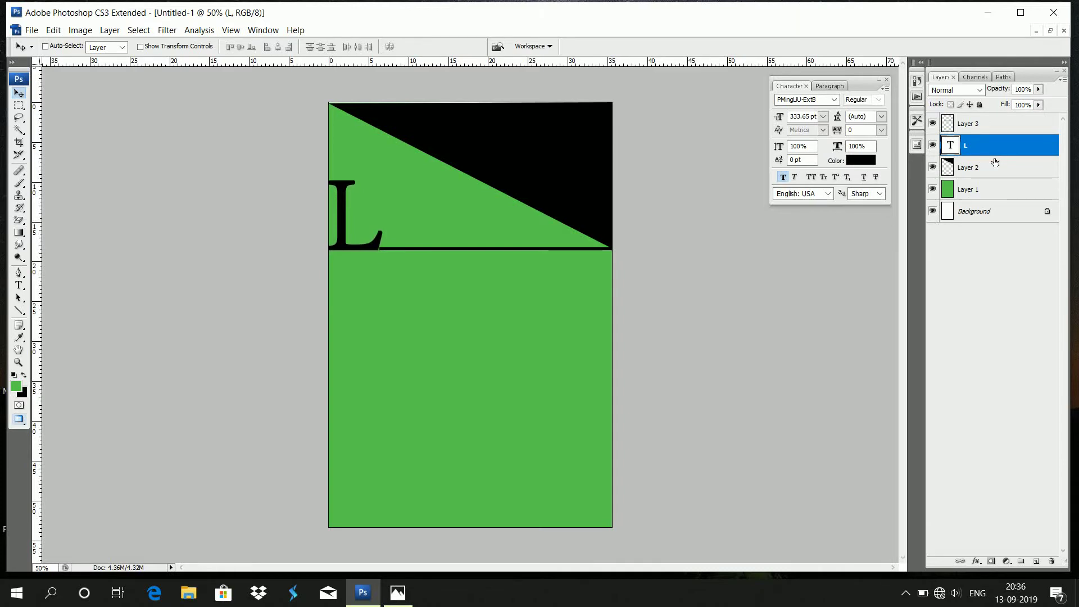
pyautogui.press('Right')
pyautogui.press('Right')
pyautogui.press('Right')
pyautogui.press('Right')
pyautogui.press('Right')
pyautogui.press('Right')
pyautogui.press('Right')
pyautogui.press('Right')
pyautogui.press('Right')
pyautogui.press('Right')
pyautogui.press('Up')
# Step: Add the letter F as black text and move it into the lower-left corner of the canvas
pyautogui.click(18, 284)
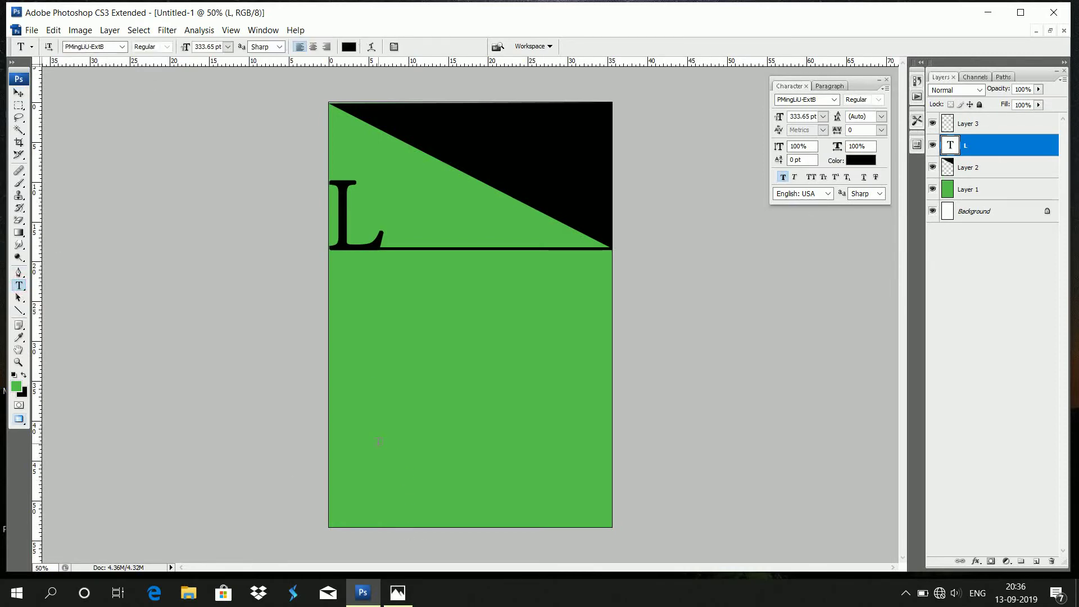
pyautogui.click(379, 424)
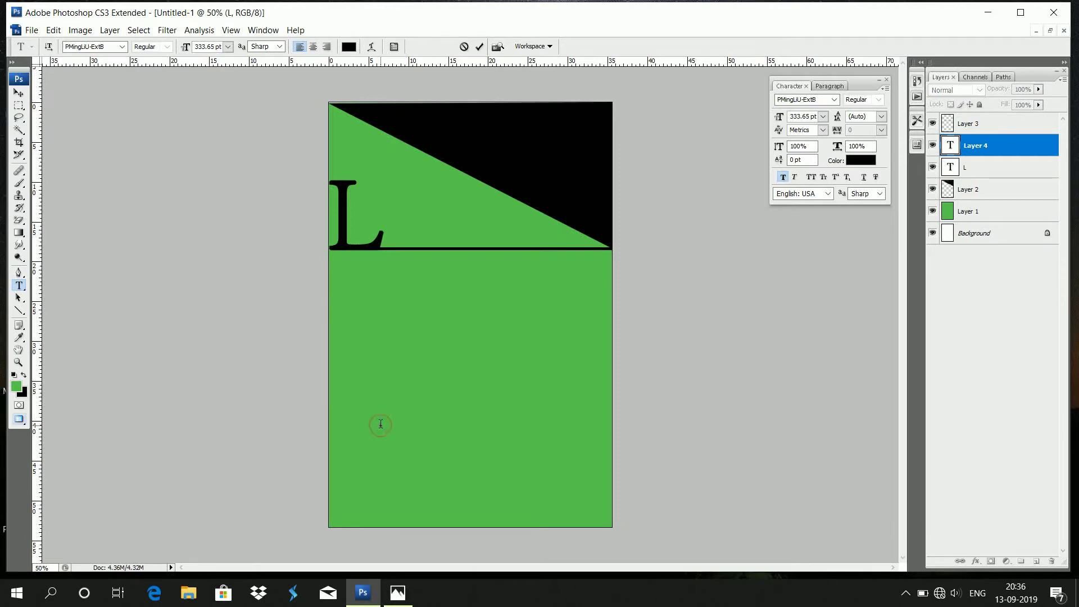
pyautogui.write('F')
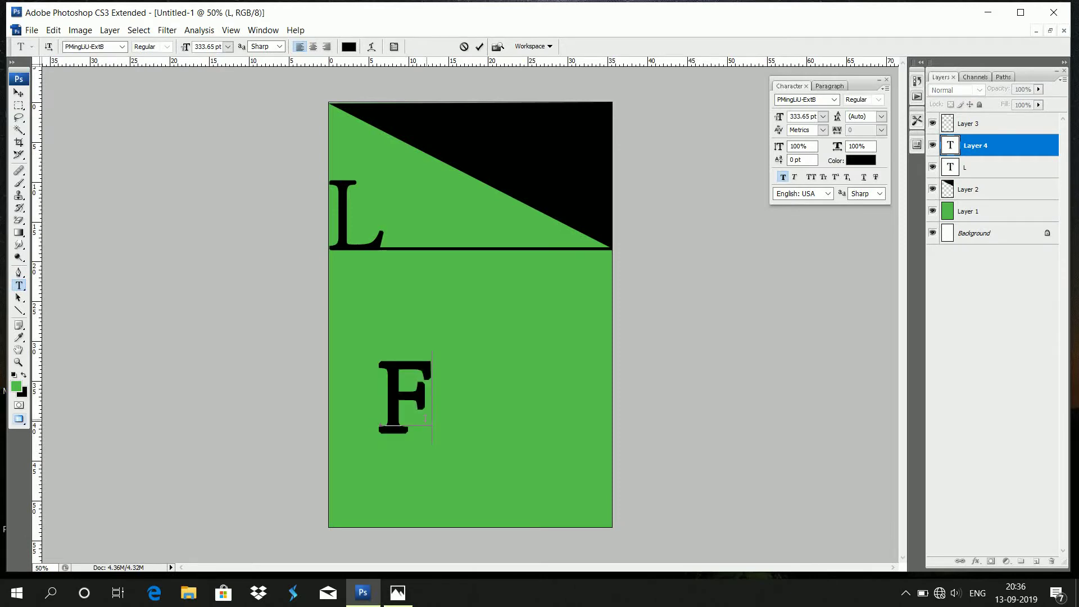
pyautogui.click(19, 92)
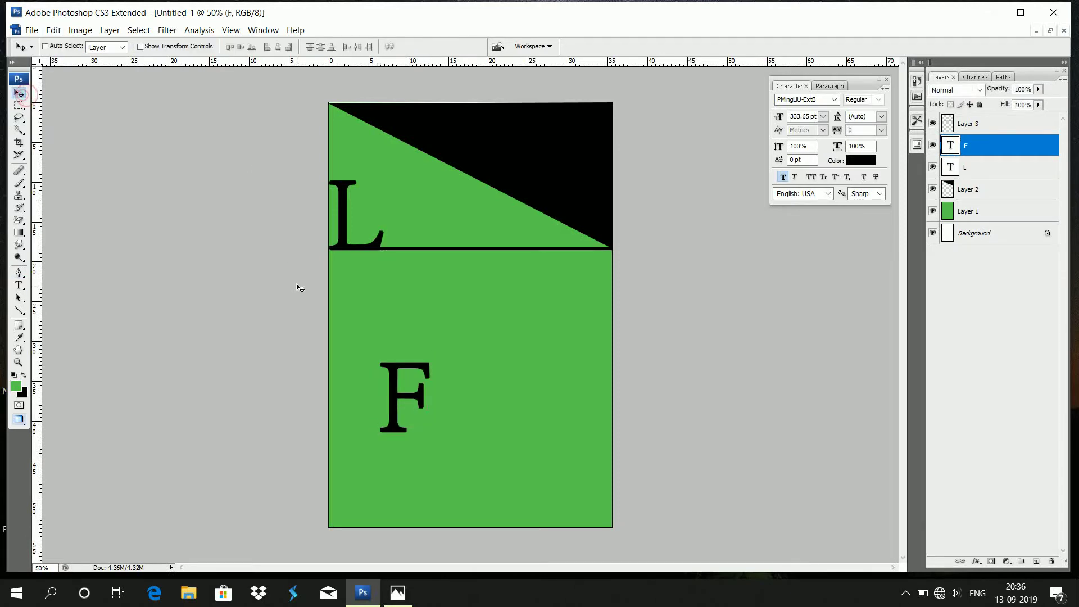
pyautogui.moveTo(394, 397); pyautogui.dragTo(344, 476)
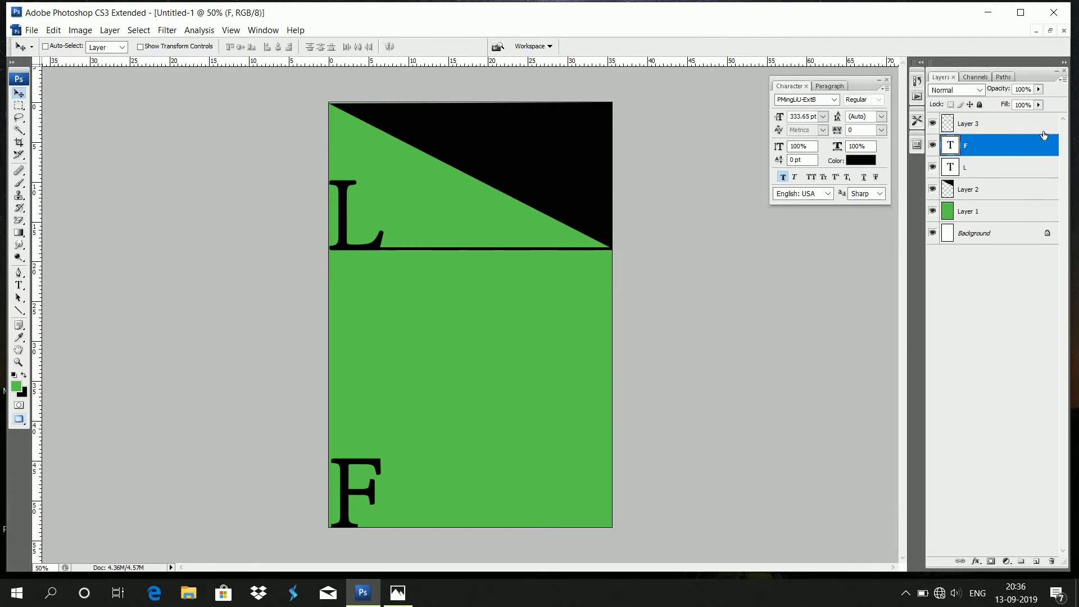
# Step: Duplicate the thin black line down beside the letter F, nudge the copy left to meet it, and start free-transforming it
pyautogui.click(1002, 128)
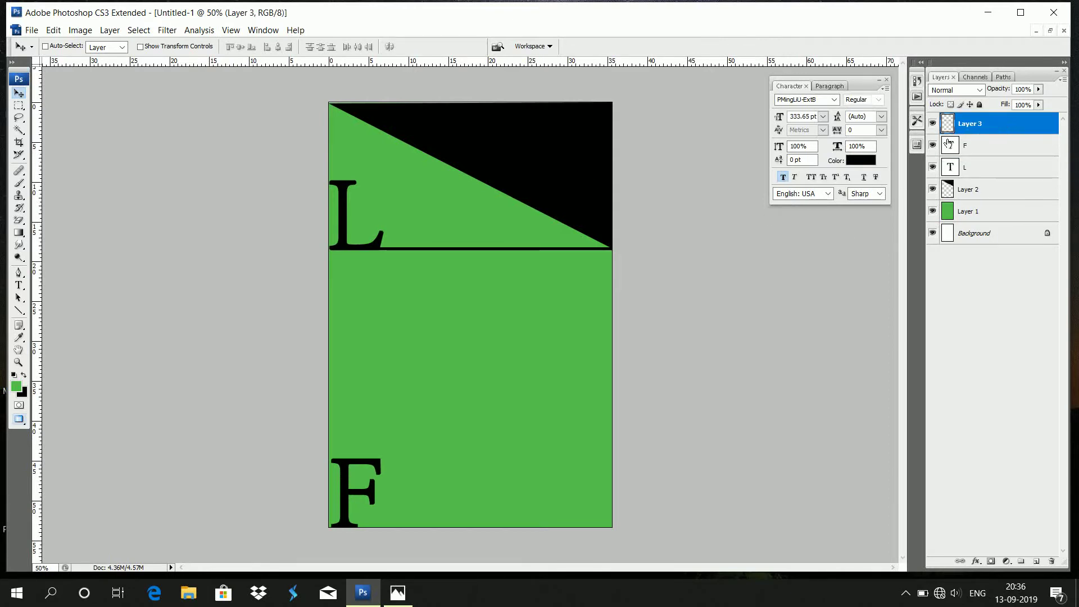
pyautogui.moveTo(513, 247); pyautogui.dragTo(513, 496)
pyautogui.keyDown('alt'); pyautogui.click(513, 496); pyautogui.keyUp('alt')
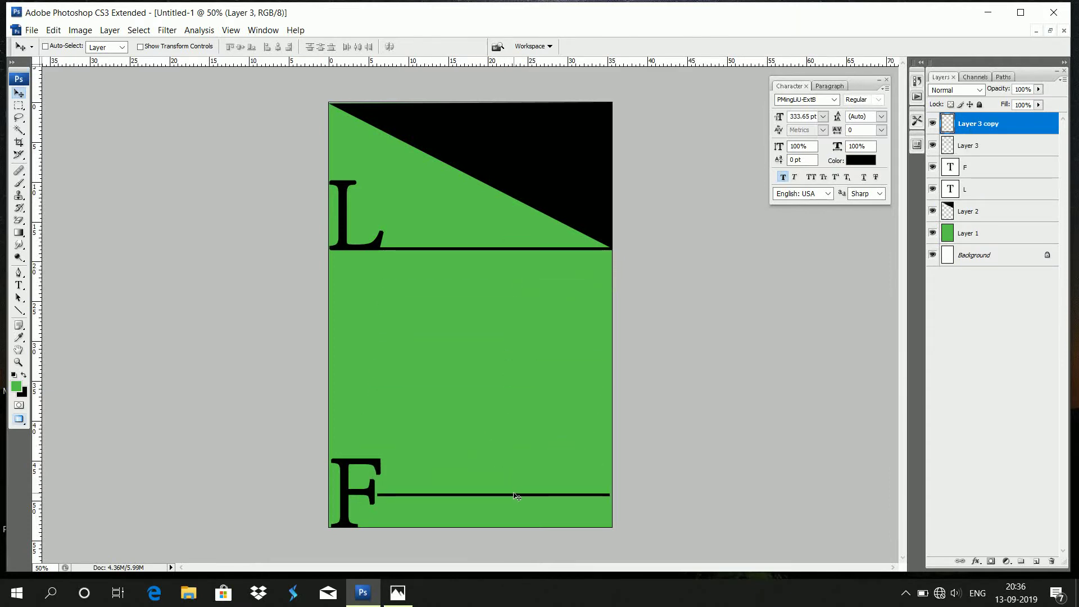
pyautogui.hotkey('shift', 'Left')
pyautogui.hotkey('ctrl', 't')
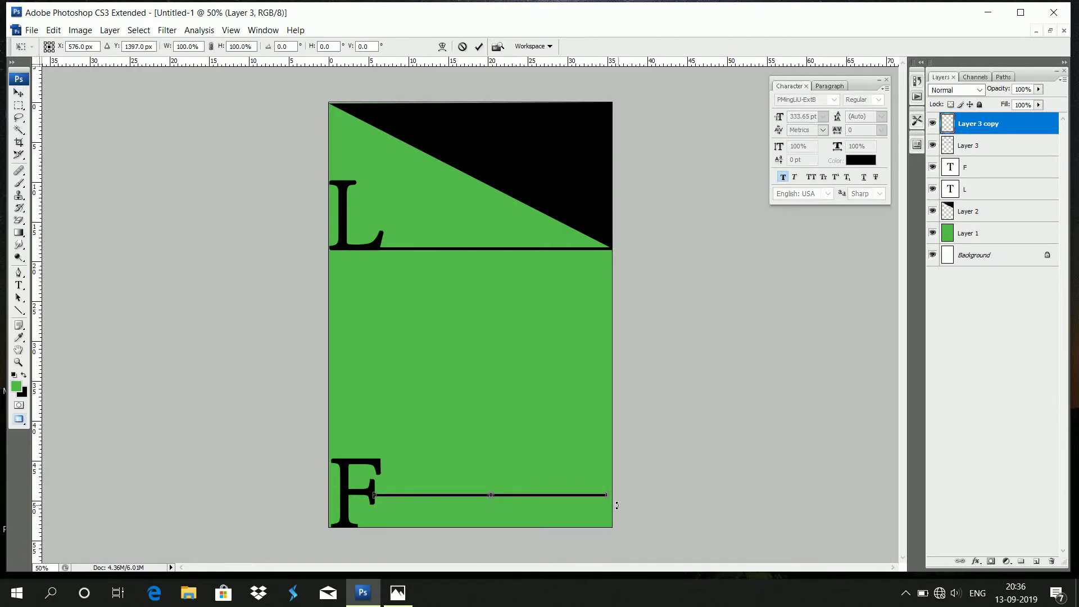
pyautogui.moveTo(608, 497); pyautogui.dragTo(614, 499)
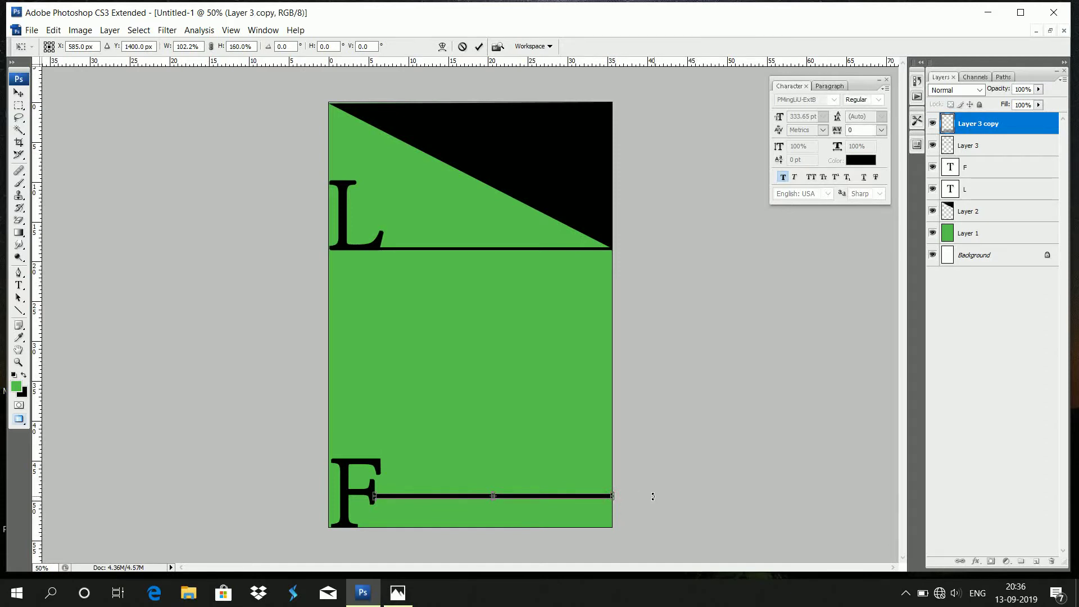
pyautogui.hotkey('ctrl', 'z')
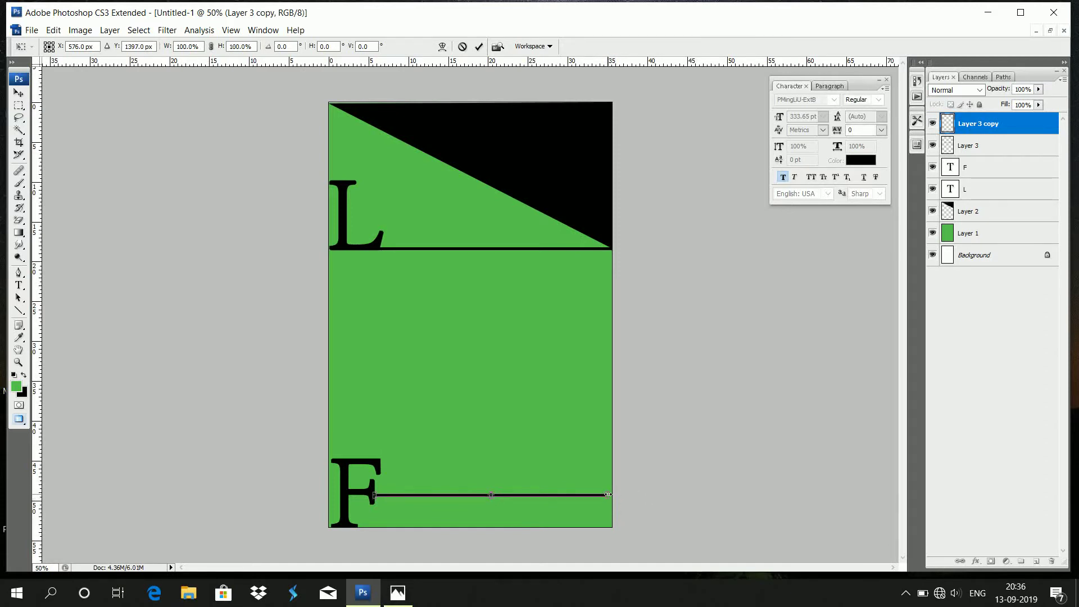
pyautogui.moveTo(608, 495); pyautogui.dragTo(616, 496)
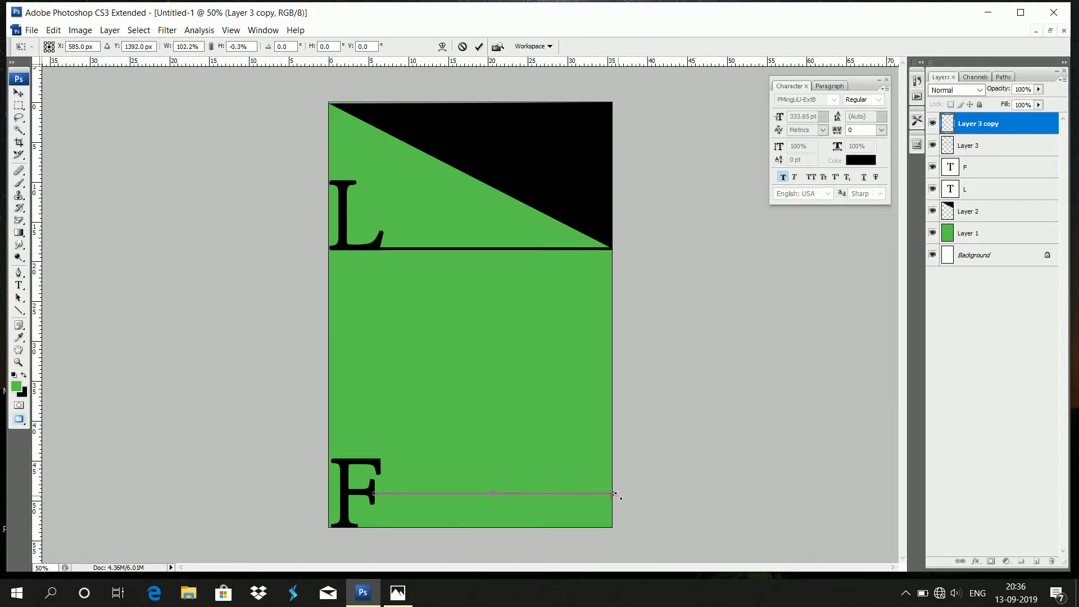
pyautogui.hotkey('ctrl', 'z')
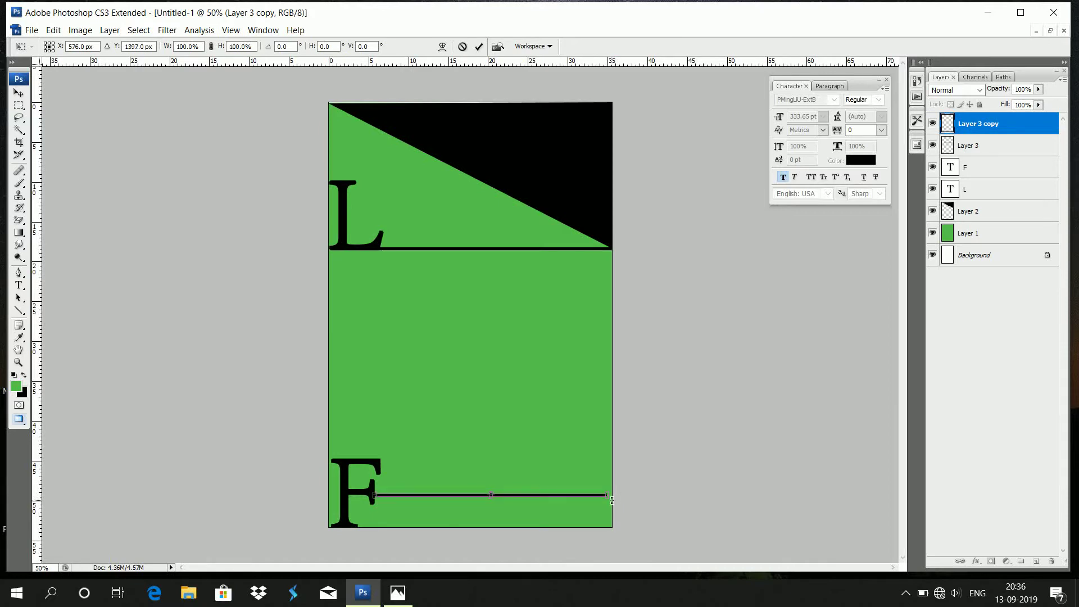
# Step: Scale the copied line to about 102.2% width and 160% height so it reaches the canvas's right edge
pyautogui.moveTo(608, 495); pyautogui.dragTo(612, 497)
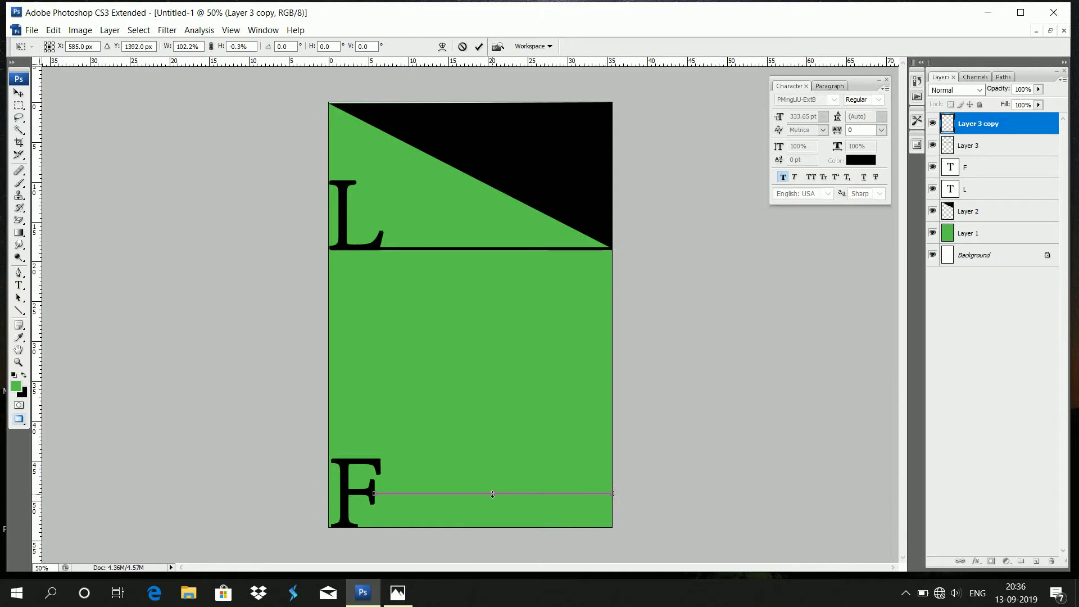
pyautogui.moveTo(492, 494); pyautogui.dragTo(494, 496)
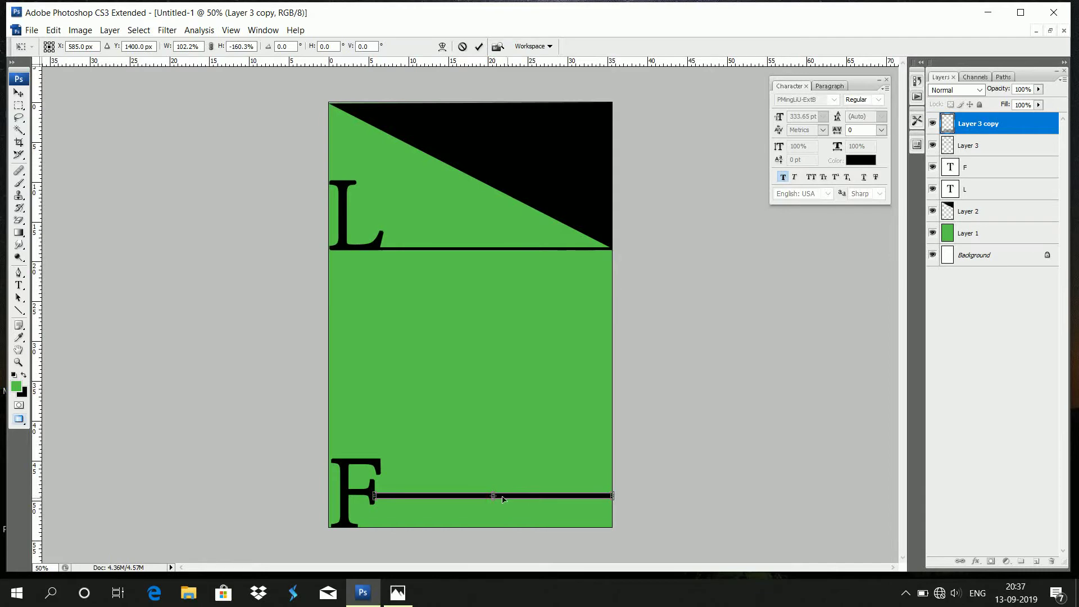
pyautogui.press('Return')
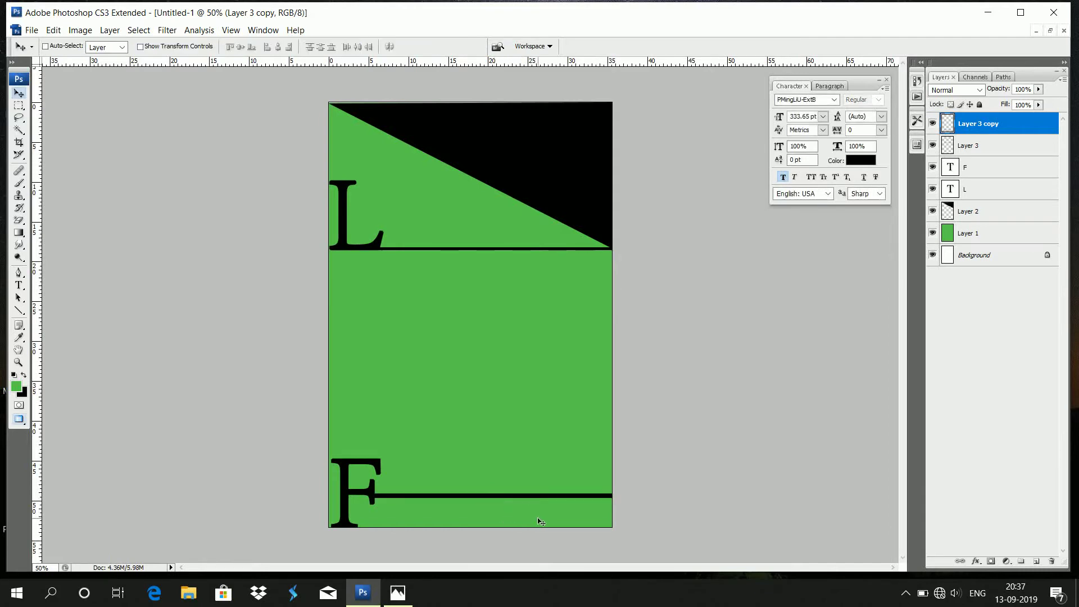
# Step: Nudge the copied line down to the lower end of the F's middle serif
pyautogui.press('Down')
pyautogui.press('Down')
pyautogui.press('Down')
pyautogui.press('Down')
pyautogui.press('Down')
pyautogui.press('Down')
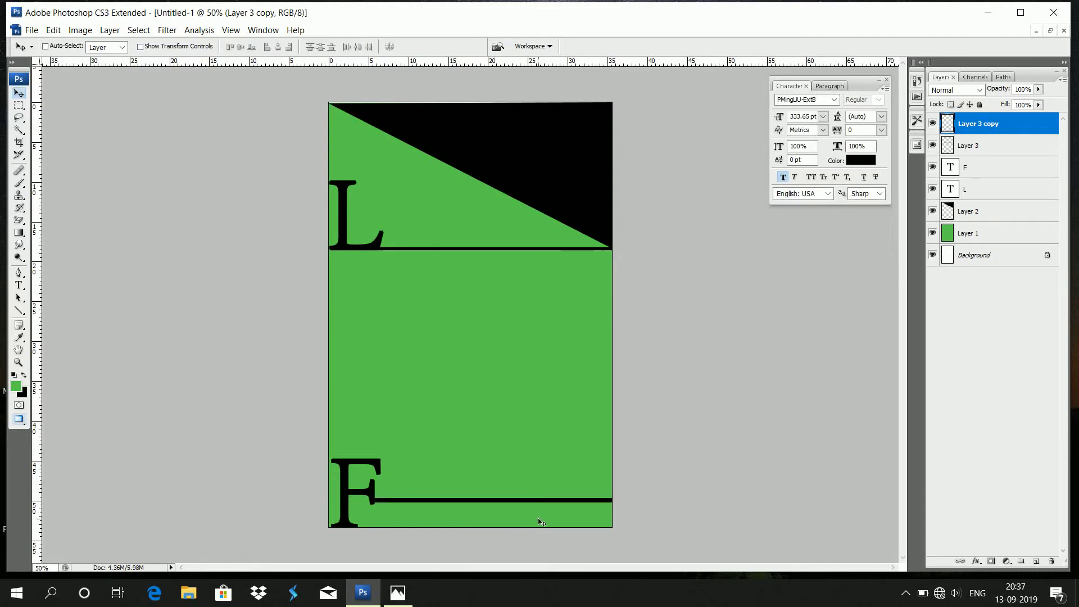
pyautogui.press('Down')
pyautogui.press('Down')
pyautogui.press('Down')
pyautogui.press('Down')
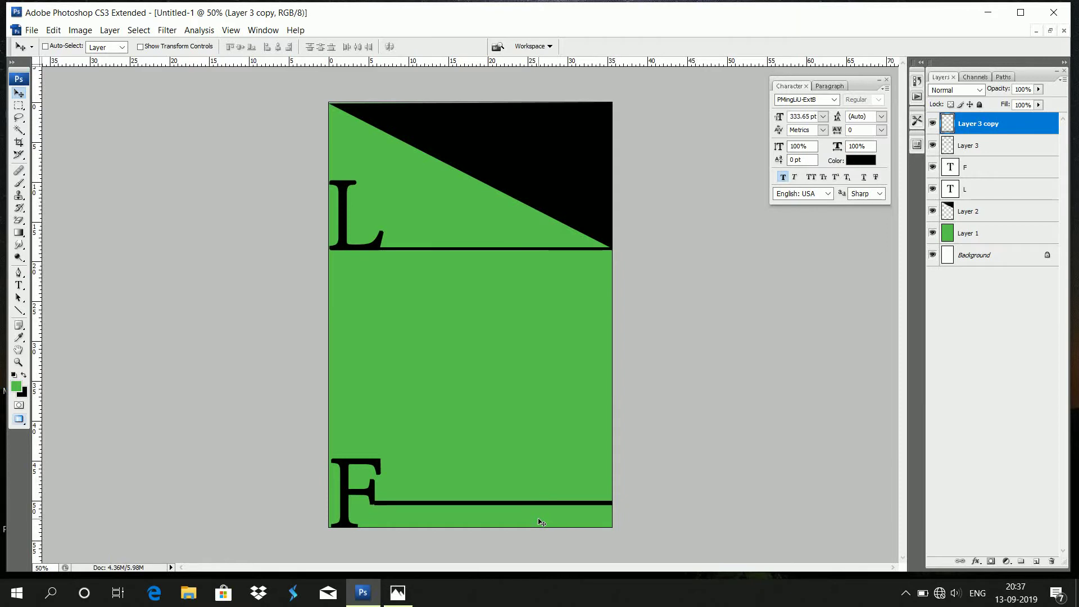
# Step: Thin the copied line beside the F to 62.5% of its height
pyautogui.hotkey('ctrl', 't')
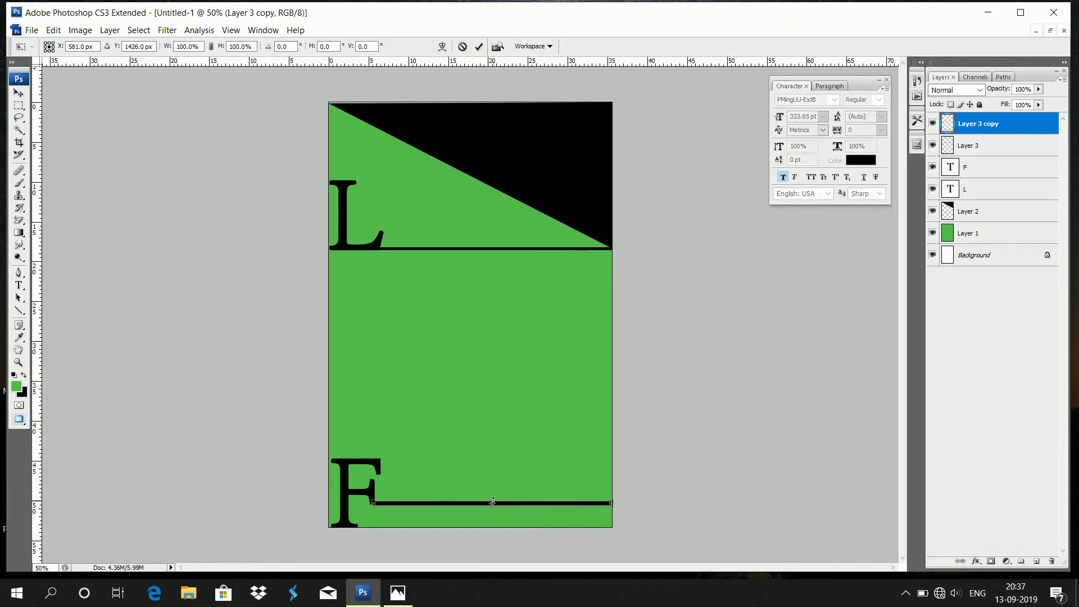
pyautogui.moveTo(493, 502); pyautogui.dragTo(488, 503)
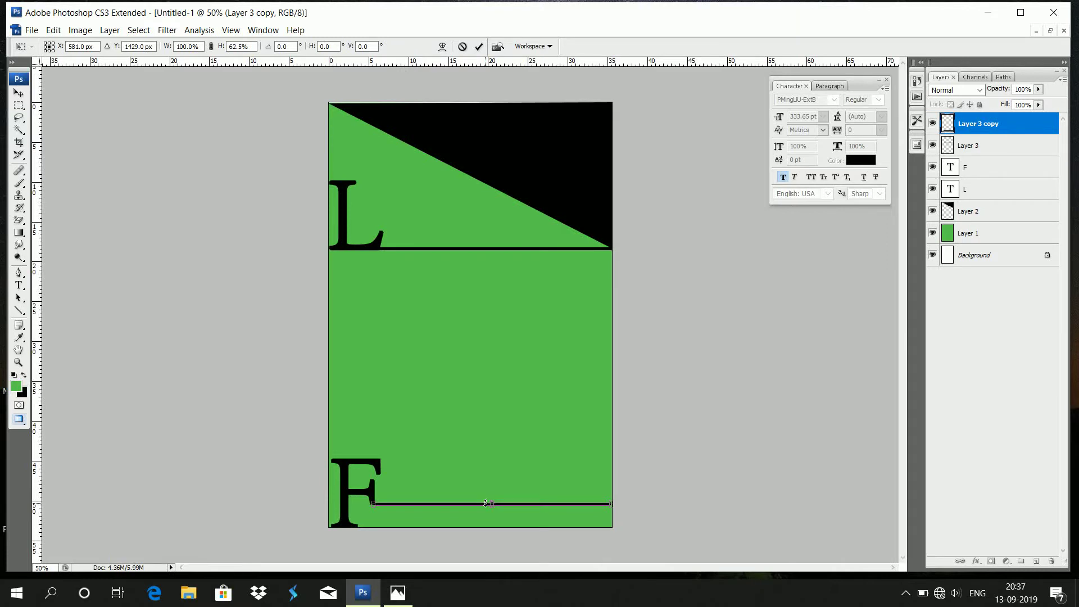
pyautogui.press('Return')
# Step: Fine-tune the thinned line's vertical position so it joins the bottom of the F's middle serif
pyautogui.press('Up')
pyautogui.press('Up')
pyautogui.press('Up')
pyautogui.press('Up')
pyautogui.press('Up')
pyautogui.press('Up')
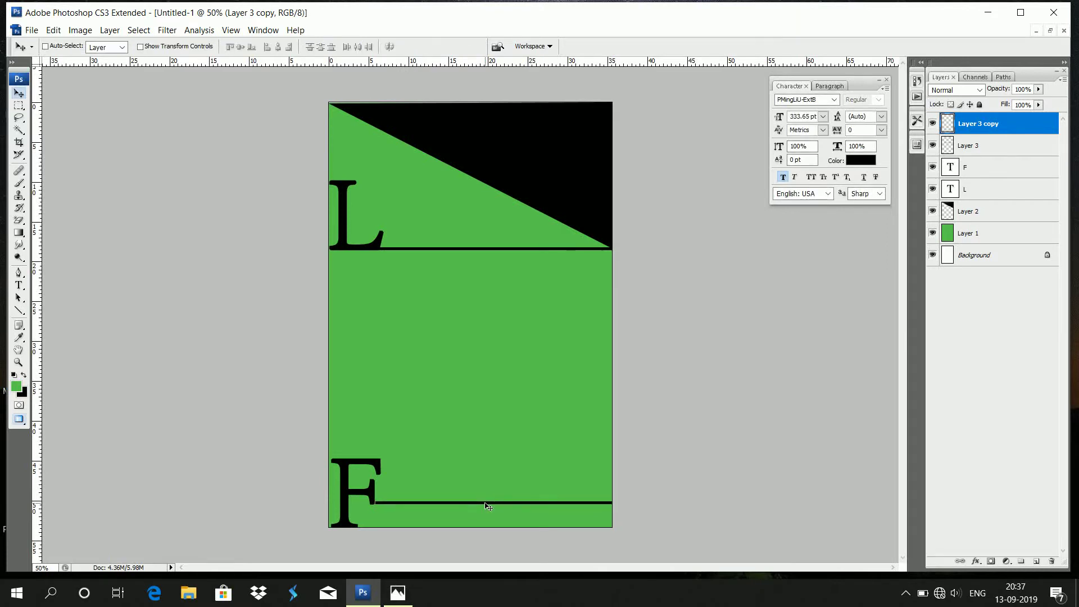
pyautogui.press('Up')
pyautogui.press('Up')
pyautogui.press('Up')
pyautogui.press('Up')
pyautogui.press('Up')
pyautogui.press('Up')
pyautogui.press('Down')
pyautogui.press('Down')
pyautogui.press('Down')
pyautogui.press('Down')
pyautogui.press('Down')
pyautogui.press('Down')
# Step: Add a letter F as text on the black triangle, coloured with the background's green (51b94a)
pyautogui.click(19, 286)
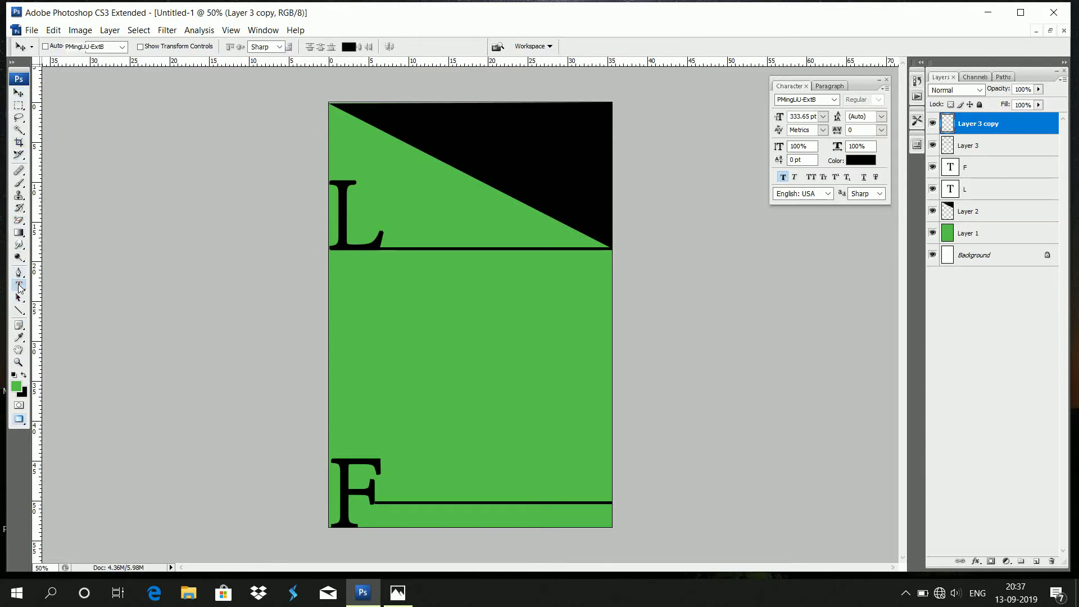
pyautogui.click(349, 46)
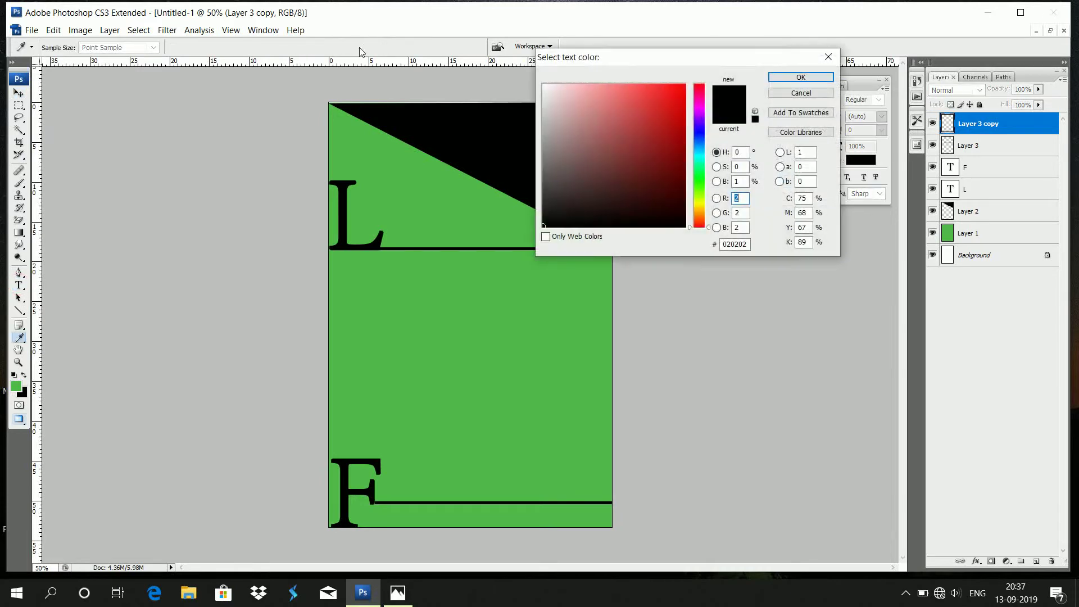
pyautogui.click(491, 305)
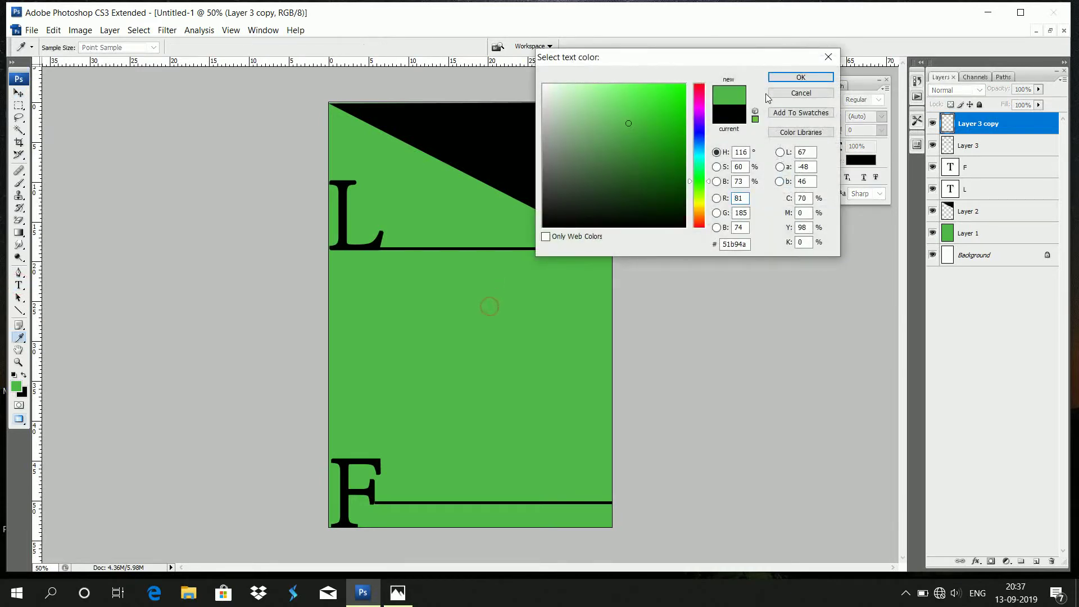
pyautogui.click(792, 77)
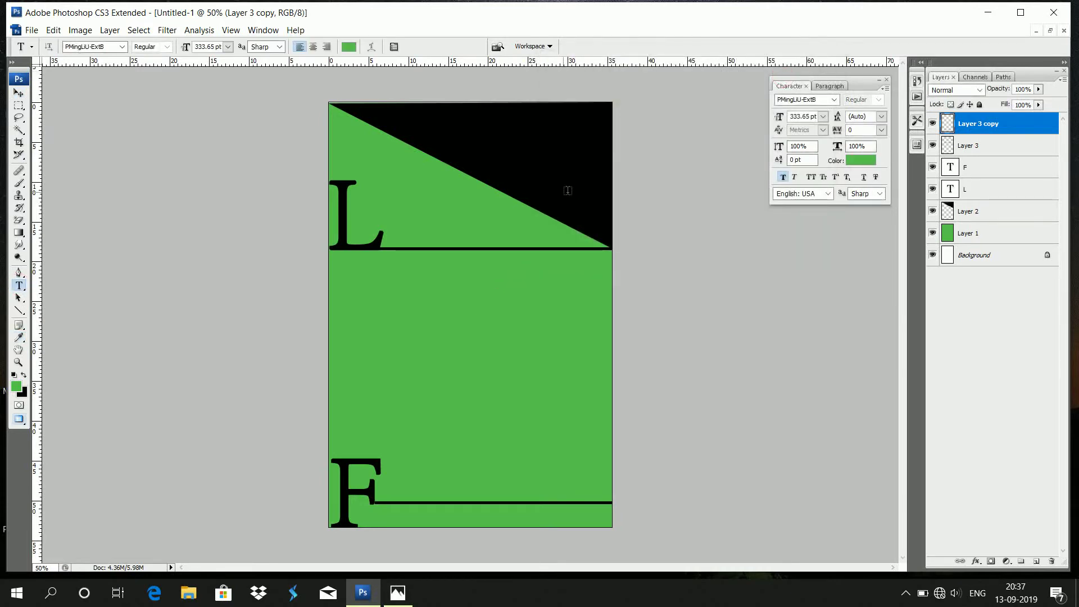
pyautogui.click(465, 144)
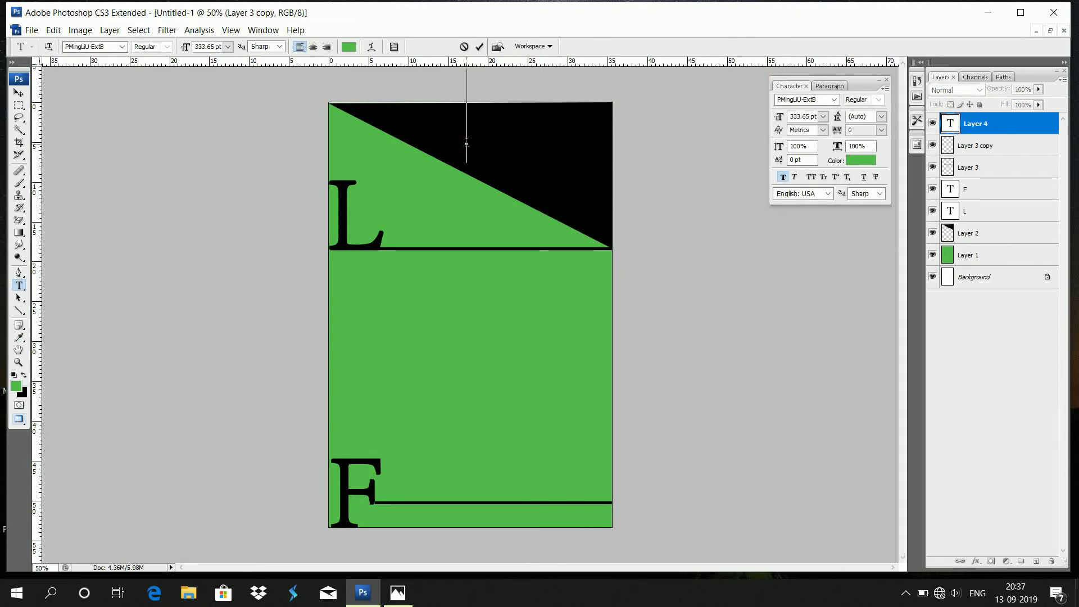
pyautogui.write('F')
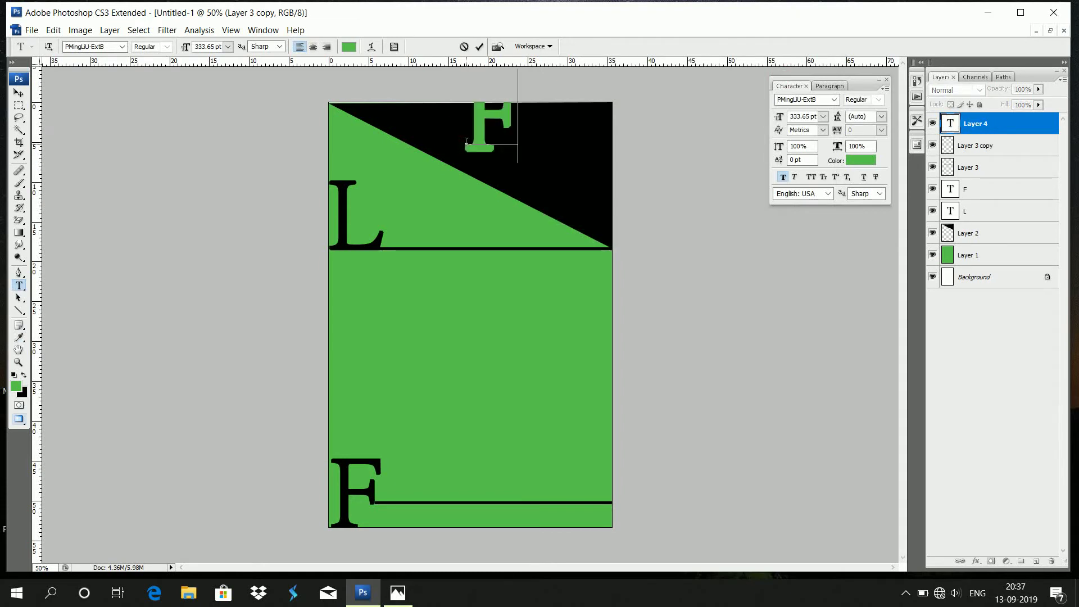
# Step: Reduce the green F's font size to 213.65 pt
pyautogui.hotkey('ctrl', 'a')
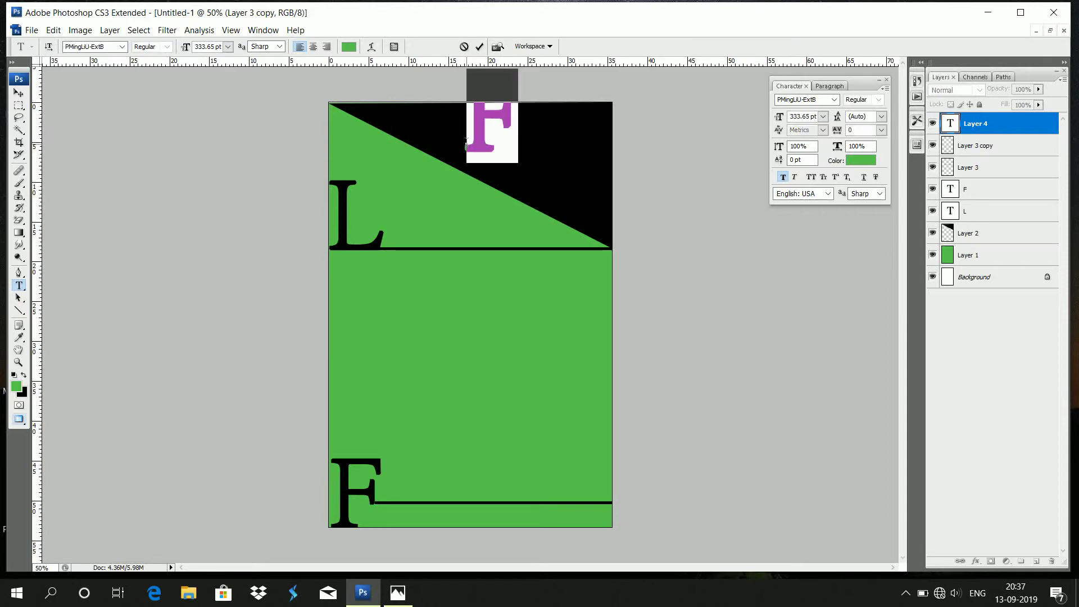
pyautogui.hotkey('ctrl', 'shift', ',')
pyautogui.hotkey('ctrl', 'shift', ',')
pyautogui.hotkey('ctrl', 'shift', ',')
pyautogui.hotkey('ctrl', 'shift', ',')
pyautogui.hotkey('ctrl', 'shift', ',')
pyautogui.hotkey('ctrl', 'shift', ',')
pyautogui.hotkey('ctrl', 'shift', ',')
pyautogui.hotkey('ctrl', 'shift', ',')
pyautogui.hotkey('ctrl', 'shift', ',')
pyautogui.hotkey('ctrl', 'shift', ',')
pyautogui.hotkey('ctrl', 'shift', ',')
pyautogui.hotkey('ctrl', 'shift', ',')
pyautogui.hotkey('ctrl', 'shift', ',')
pyautogui.hotkey('ctrl', 'shift', ',')
pyautogui.hotkey('ctrl', 'shift', ',')
pyautogui.hotkey('ctrl', 'shift', ',')
pyautogui.hotkey('ctrl', 'shift', ',')
pyautogui.hotkey('ctrl', 'shift', ',')
pyautogui.hotkey('ctrl', 'shift', ',')
pyautogui.hotkey('ctrl', 'shift', ',')
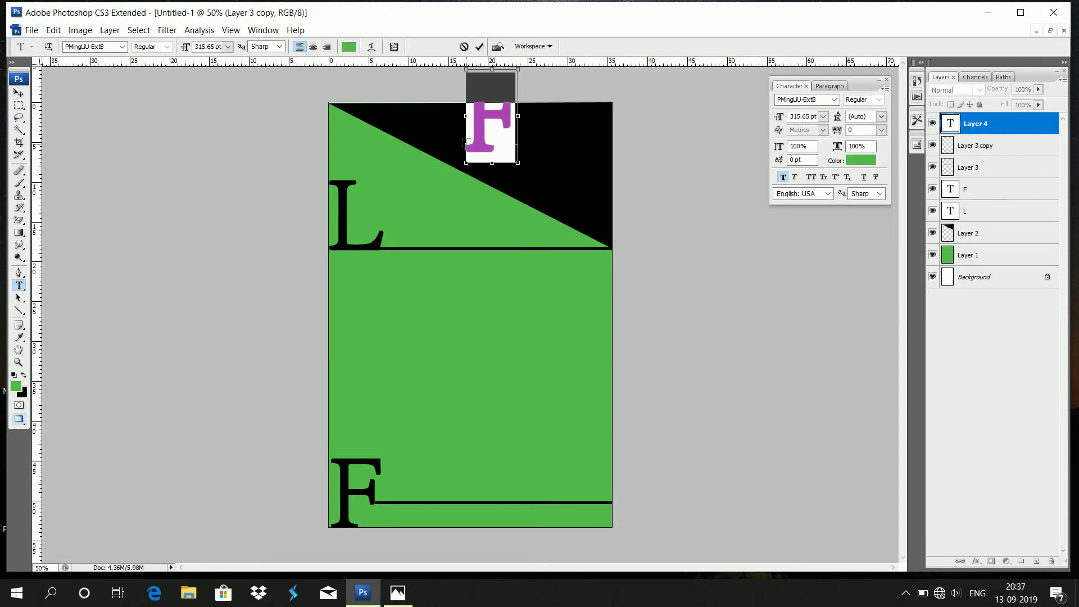
pyautogui.hotkey('ctrl', 'shift', ',')
pyautogui.hotkey('ctrl', 'shift', ',')
pyautogui.hotkey('ctrl', 'shift', ',')
pyautogui.hotkey('ctrl', 'shift', ',')
pyautogui.hotkey('ctrl', 'shift', ',')
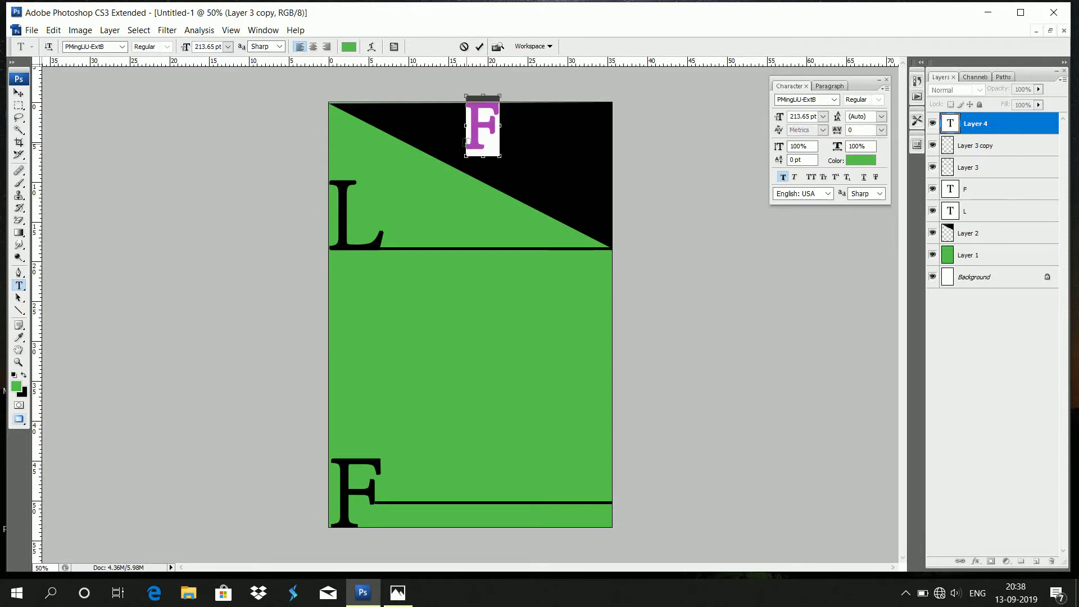
# Step: Move the green F left and slightly down so its foot nears the diagonal, and nudge it up a little
pyautogui.click(18, 93)
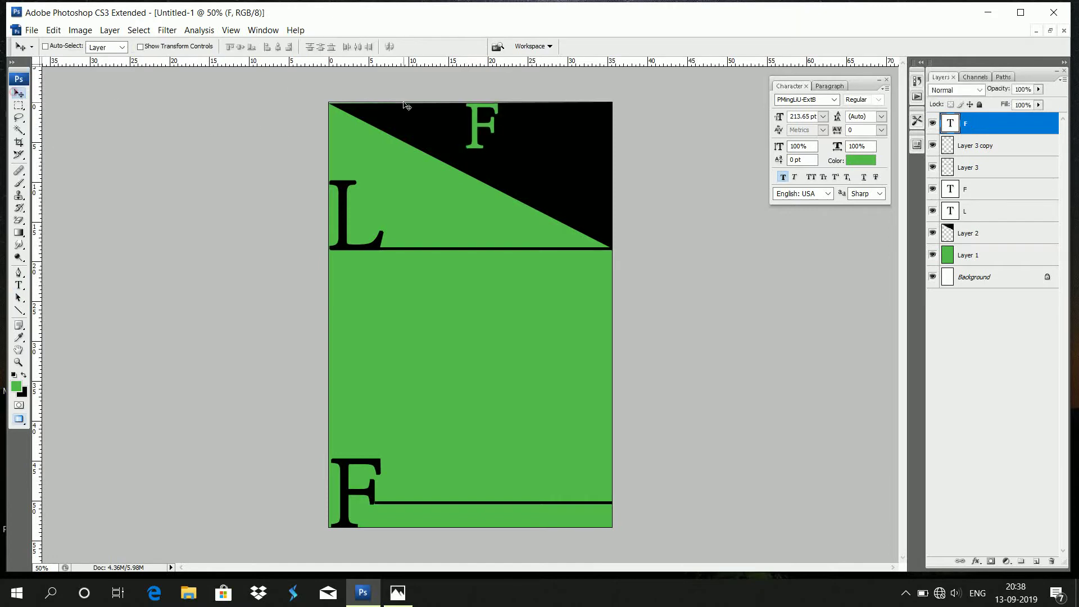
pyautogui.moveTo(475, 129); pyautogui.dragTo(450, 136)
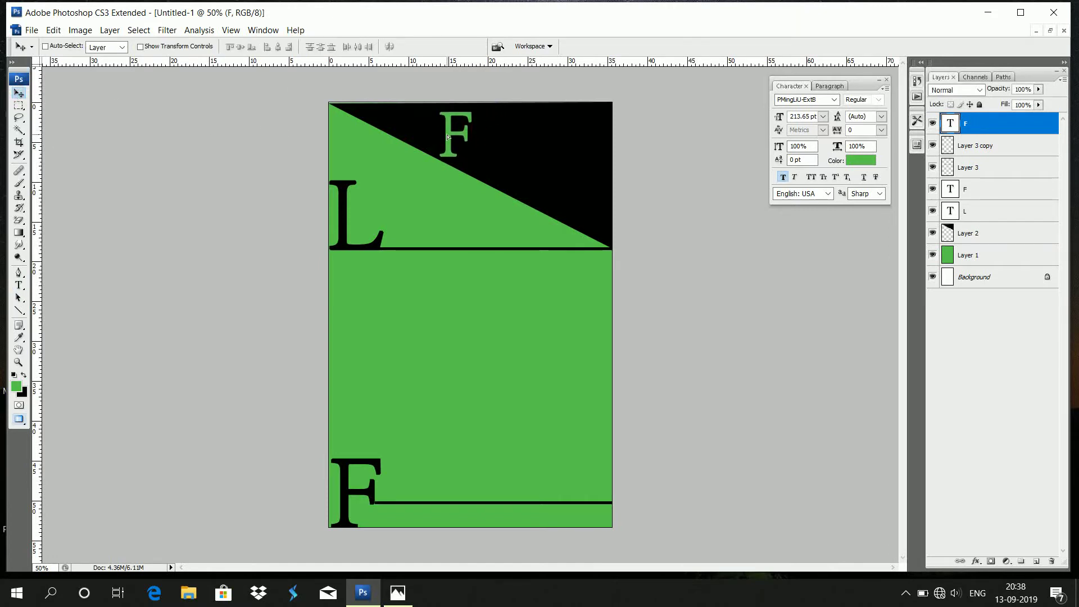
pyautogui.press('Up')
pyautogui.press('Up')
pyautogui.press('Up')
pyautogui.press('Up')
pyautogui.press('Up')
pyautogui.press('Up')
# Step: Add a white outside stroke to the green F's layer style
pyautogui.doubleClick(1005, 128)
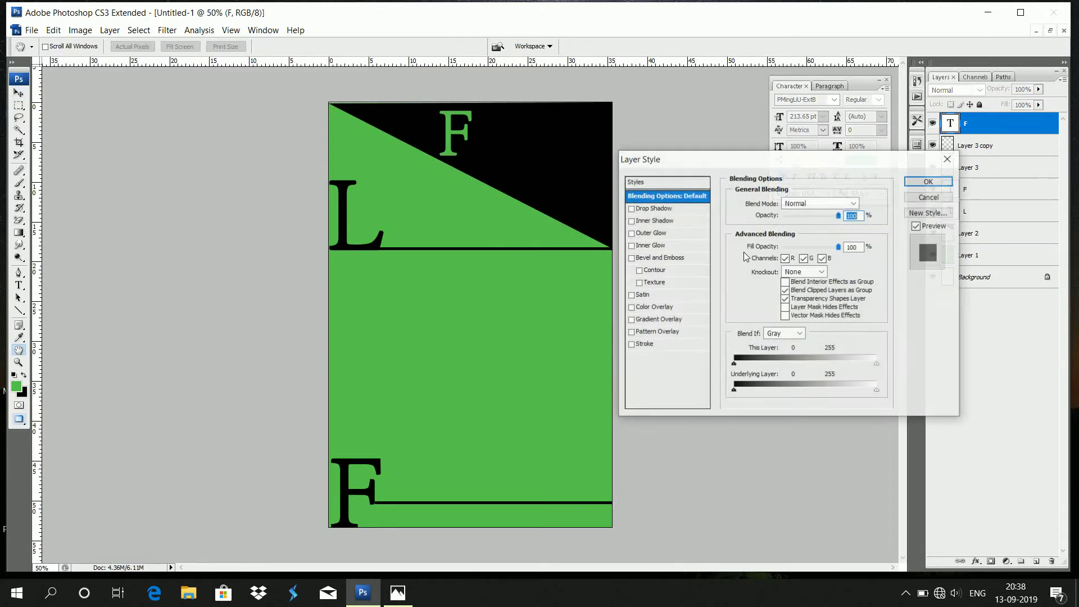
pyautogui.click(645, 345)
pyautogui.click(759, 277)
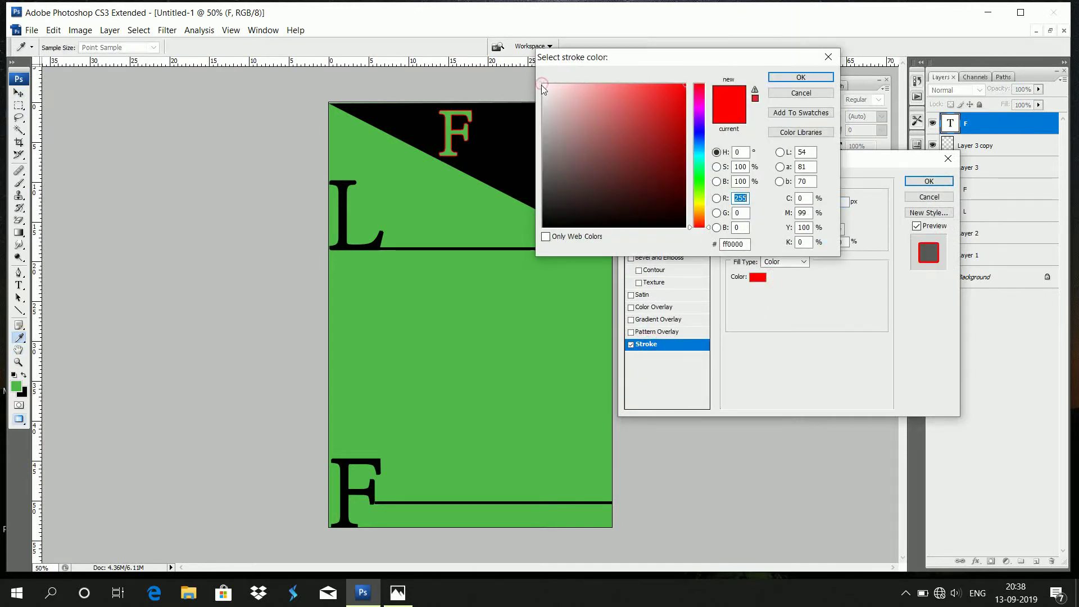
pyautogui.click(542, 85)
pyautogui.click(783, 78)
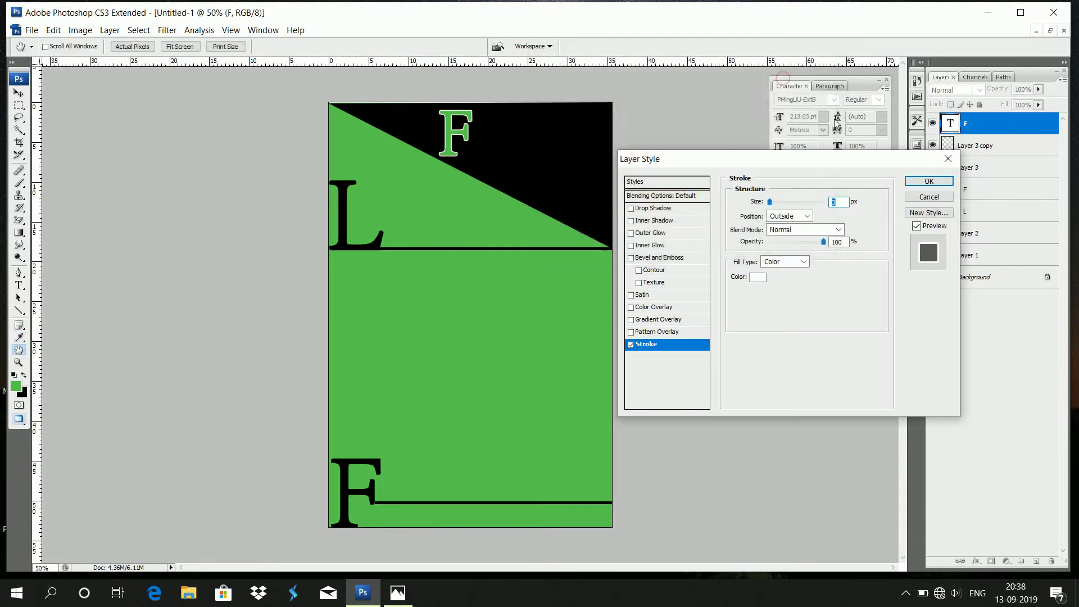
pyautogui.click(925, 181)
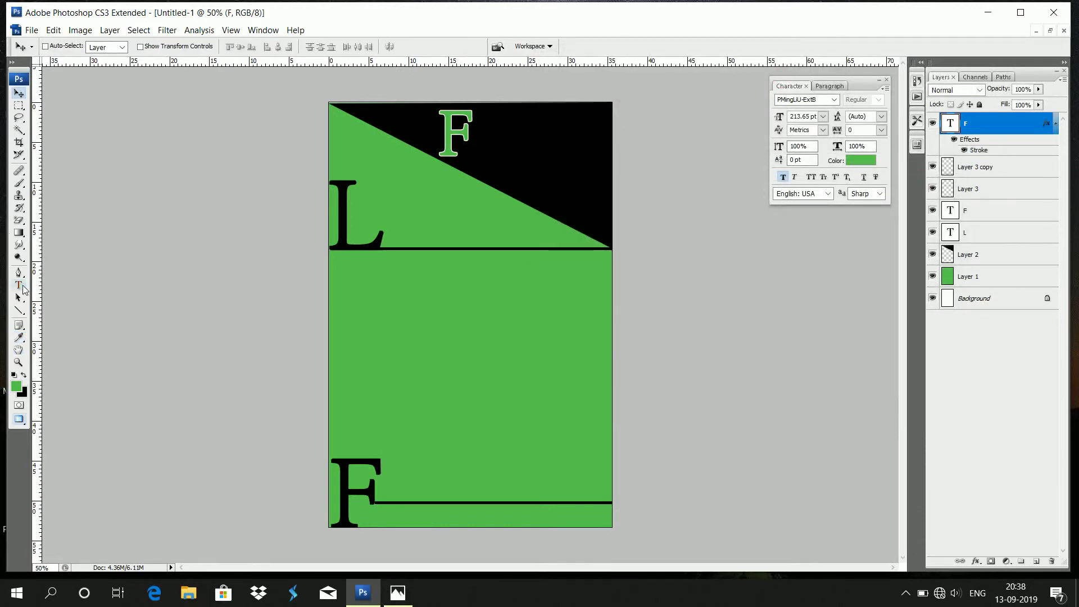
# Step: Add the text "ree" in green on the lower right part of the black triangle
pyautogui.click(19, 286)
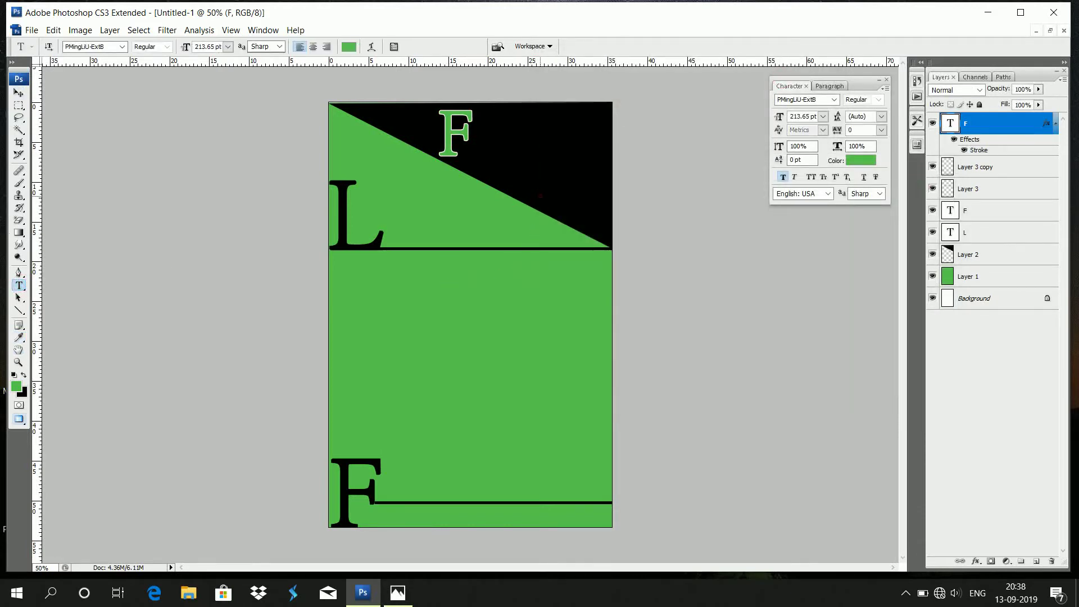
pyautogui.click(540, 196)
pyautogui.write('ree')
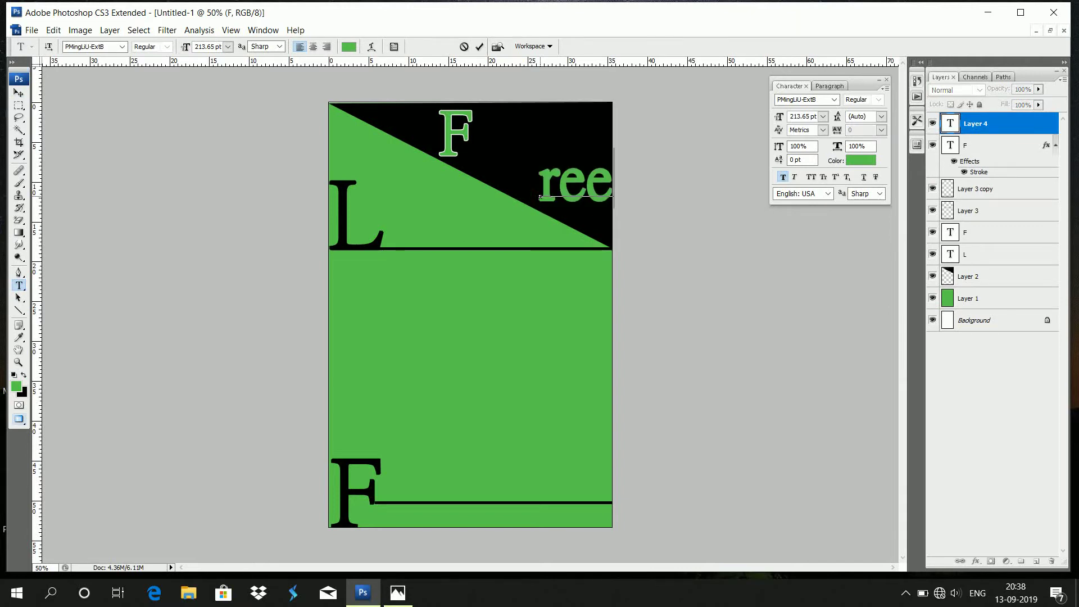
# Step: Reduce the font size of the "ree" text to 99.65 pt
pyautogui.hotkey('shift', 'Left')
pyautogui.hotkey('shift', 'Left')
pyautogui.hotkey('shift', 'Left')
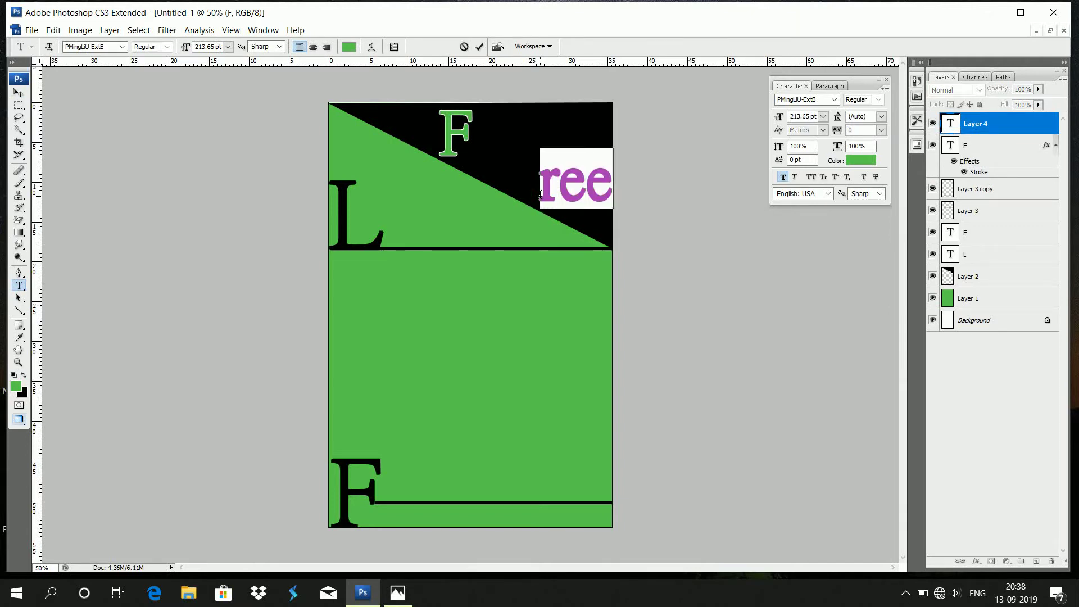
pyautogui.hotkey('ctrl', 'shift', ',')
pyautogui.hotkey('ctrl', 'shift', ',')
pyautogui.hotkey('ctrl', 'shift', ',')
pyautogui.hotkey('ctrl', 'shift', ',')
pyautogui.hotkey('ctrl', 'shift', ',')
pyautogui.hotkey('ctrl', 'shift', ',')
pyautogui.hotkey('ctrl', 'shift', ',')
pyautogui.hotkey('ctrl', 'shift', ',')
pyautogui.hotkey('ctrl', 'shift', ',')
pyautogui.hotkey('ctrl', 'shift', ',')
pyautogui.hotkey('ctrl', 'shift', ',')
pyautogui.hotkey('ctrl', 'shift', ',')
pyautogui.hotkey('ctrl', 'shift', ',')
pyautogui.hotkey('ctrl', 'shift', ',')
pyautogui.hotkey('ctrl', 'shift', ',')
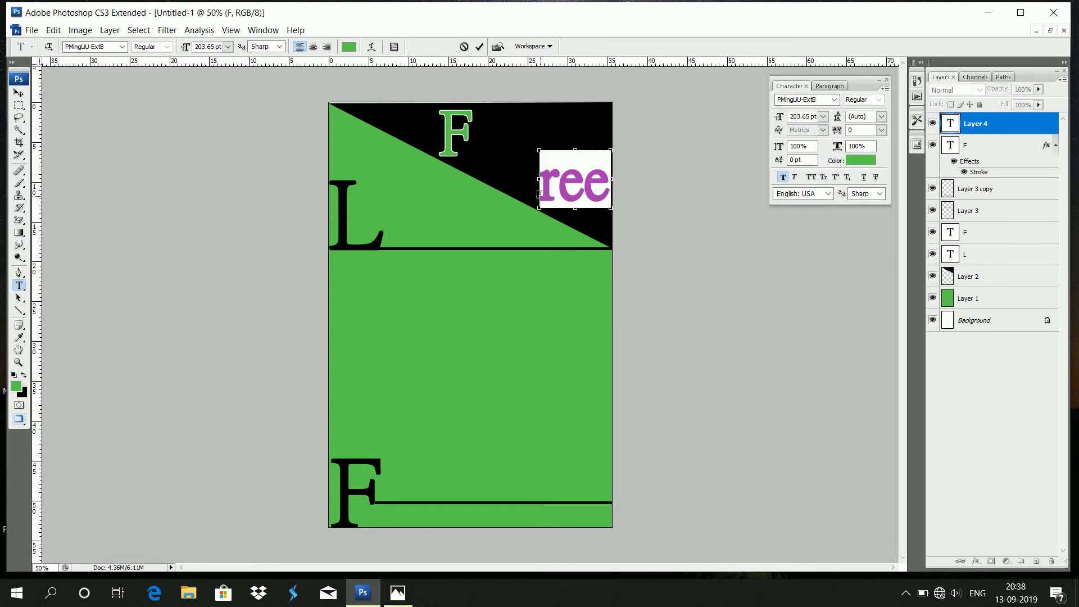
pyautogui.hotkey('ctrl', 'shift', ',')
pyautogui.hotkey('ctrl', 'shift', ',')
pyautogui.hotkey('ctrl', 'shift', ',')
pyautogui.hotkey('ctrl', 'shift', ',')
pyautogui.hotkey('ctrl', 'shift', ',')
pyautogui.hotkey('ctrl', 'shift', ',')
pyautogui.hotkey('ctrl', 'shift', ',')
pyautogui.hotkey('ctrl', 'shift', ',')
pyautogui.hotkey('ctrl', 'shift', ',')
pyautogui.hotkey('ctrl', 'shift', ',')
pyautogui.hotkey('ctrl', 'shift', ',')
pyautogui.hotkey('ctrl', 'shift', ',')
pyautogui.hotkey('ctrl', 'shift', ',')
pyautogui.hotkey('ctrl', 'shift', ',')
pyautogui.hotkey('ctrl', 'shift', ',')
pyautogui.hotkey('ctrl', 'shift', ',')
pyautogui.hotkey('ctrl', 'shift', ',')
pyautogui.hotkey('ctrl', 'shift', ',')
pyautogui.hotkey('ctrl', 'shift', ',')
pyautogui.hotkey('ctrl', 'shift', ',')
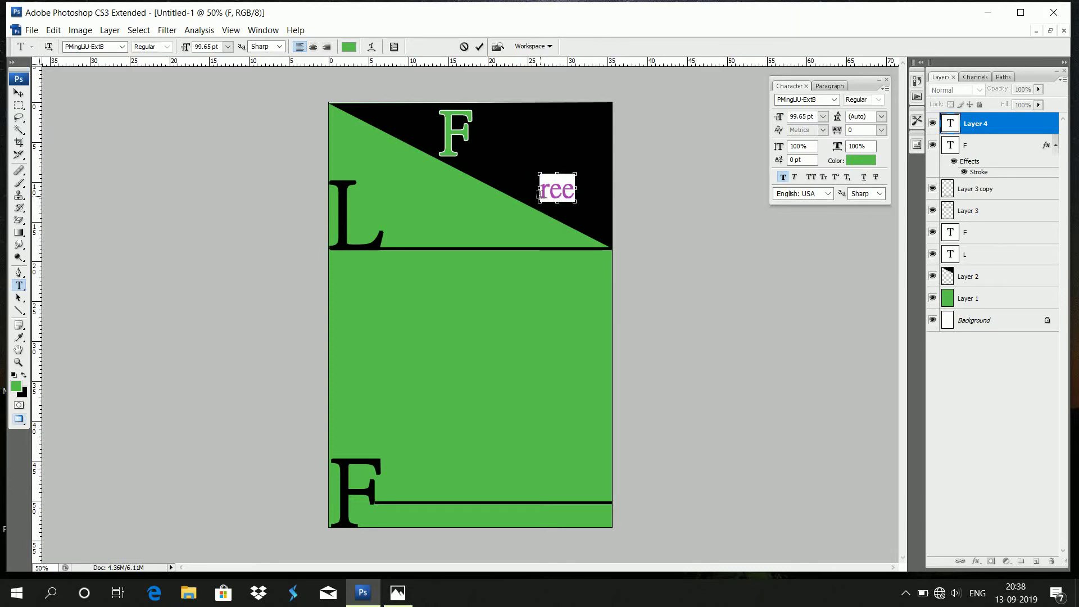
# Step: Reduce the "ree" text to 91.65 pt and place it against the foot of the outlined green F
pyautogui.hotkey('ctrl', 'shift', ',')
pyautogui.hotkey('ctrl', 'shift', ',')
pyautogui.hotkey('ctrl', 'shift', ',')
pyautogui.click(19, 93)
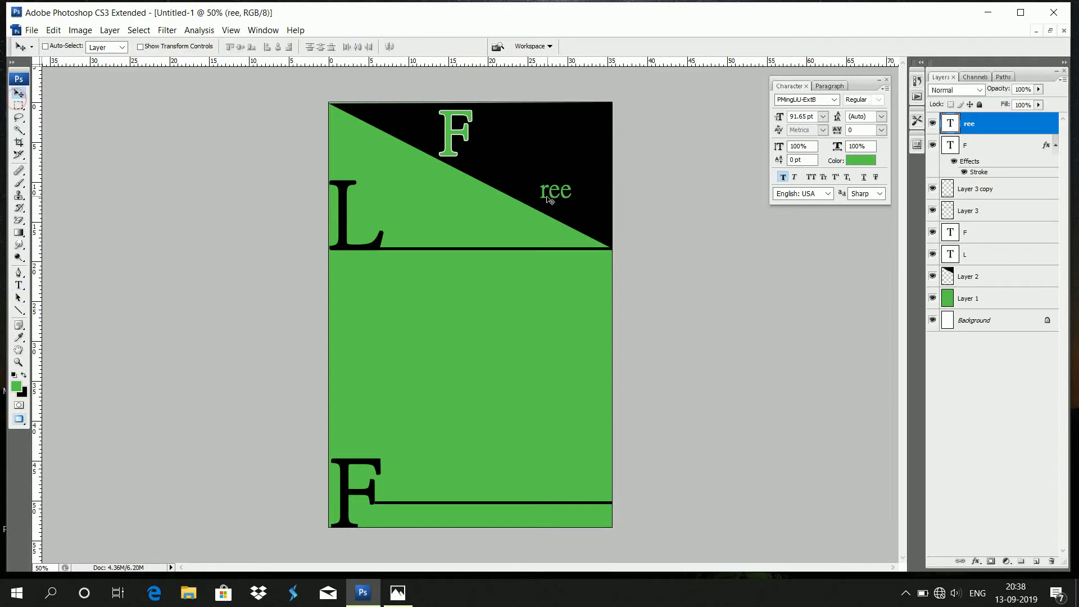
pyautogui.moveTo(548, 199); pyautogui.dragTo(472, 156)
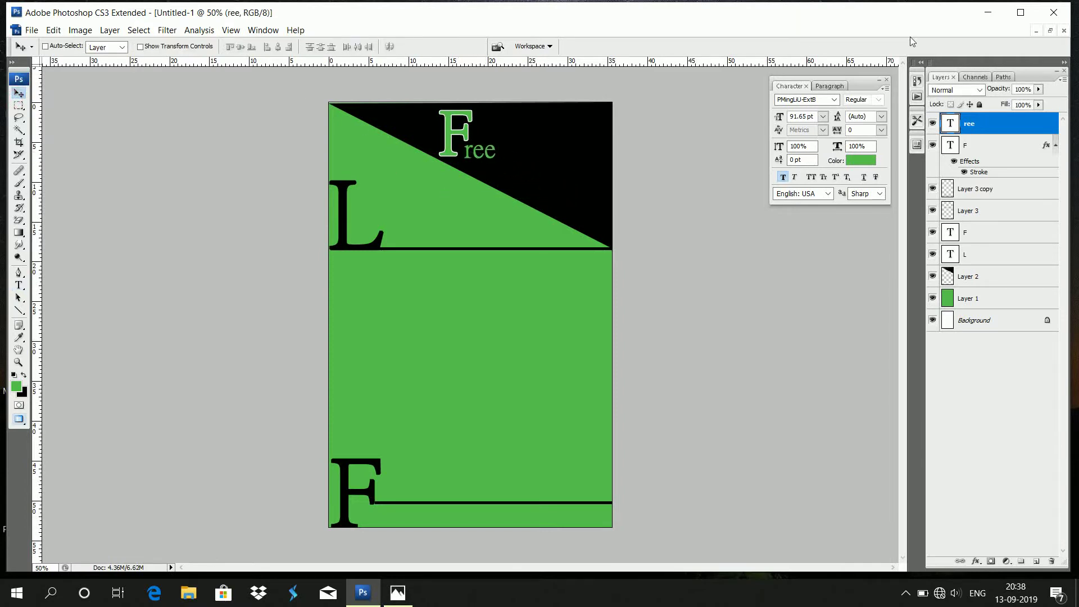
# Step: Add a white 3 px outside stroke to the "ree" text's layer style
pyautogui.doubleClick(1022, 128)
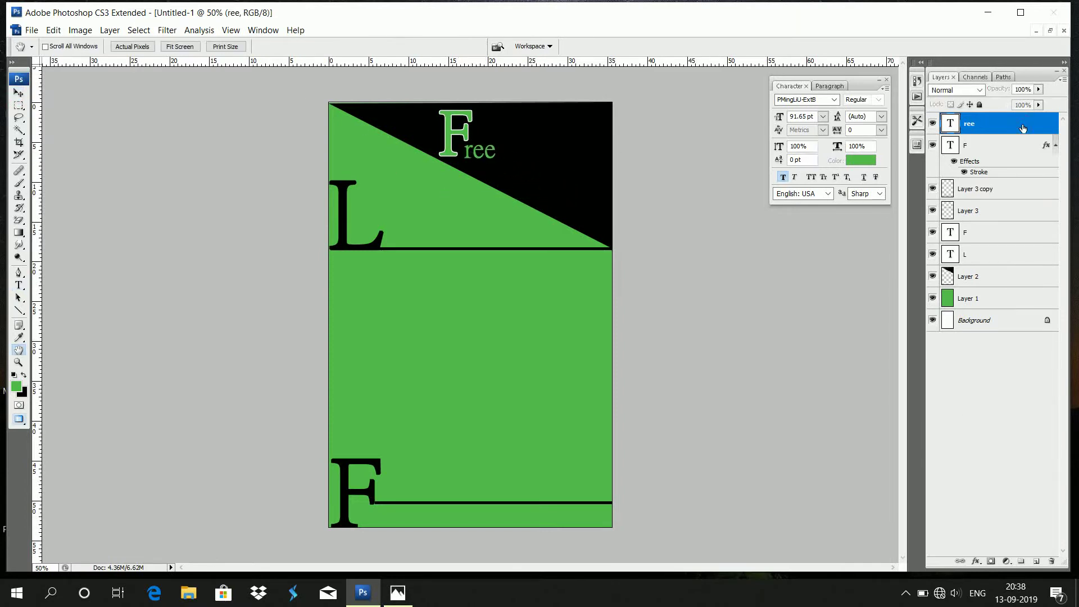
pyautogui.click(654, 345)
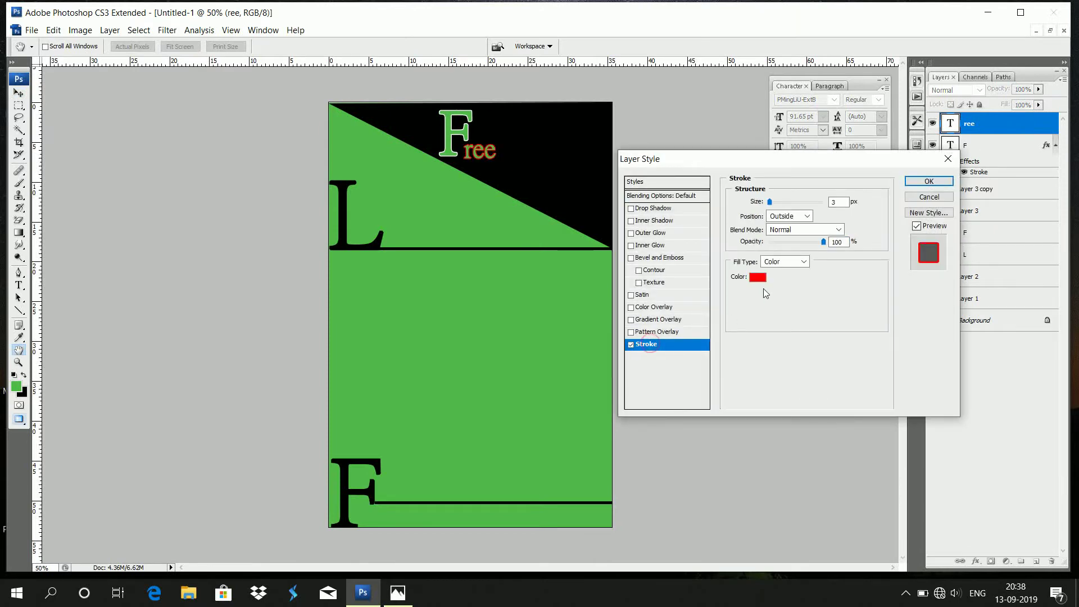
pyautogui.click(760, 279)
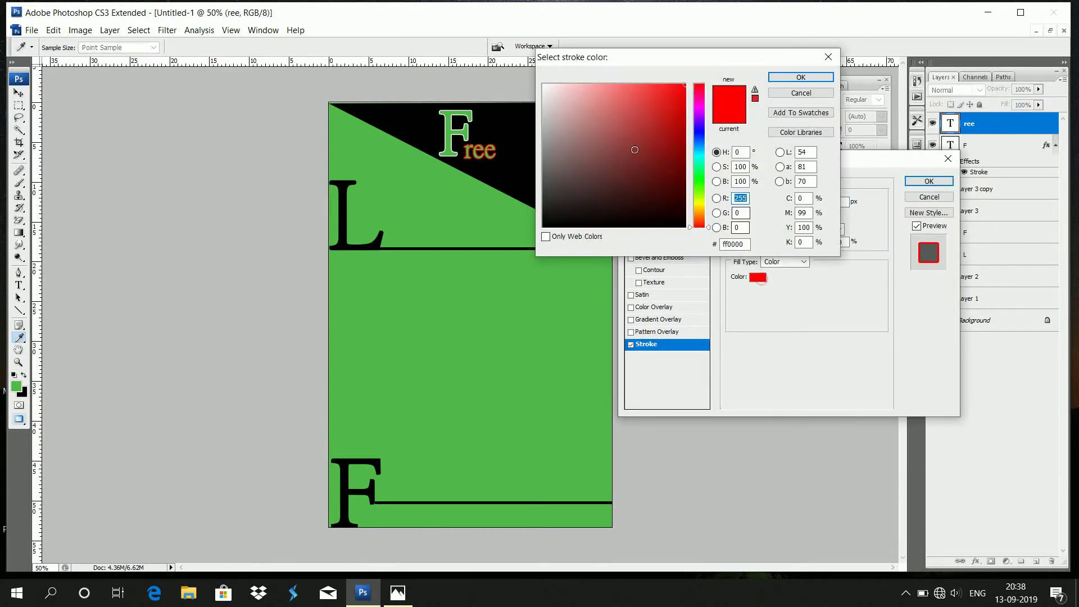
pyautogui.click(544, 85)
pyautogui.click(801, 77)
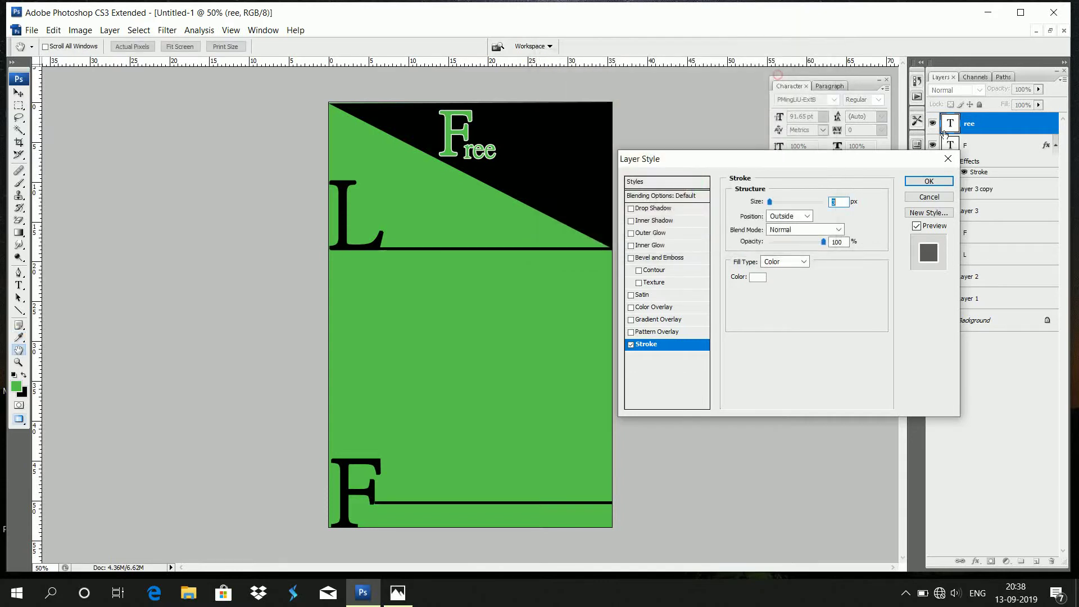
pyautogui.click(929, 181)
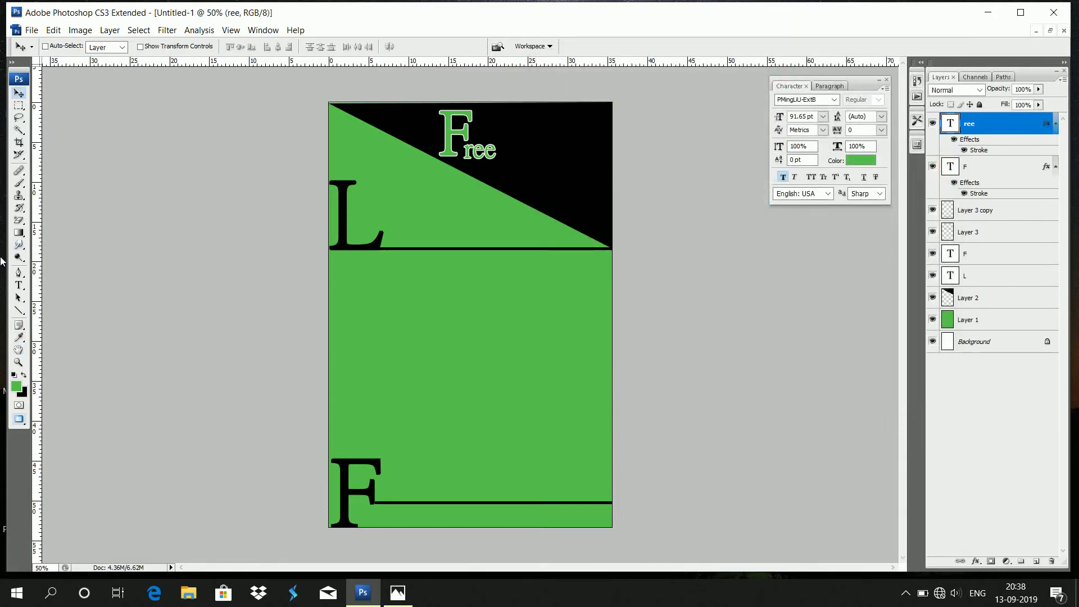
# Step: Copy the round Learn to Fly logo from its open image into the middle of the layout and erase its white background
pyautogui.click(1049, 30)
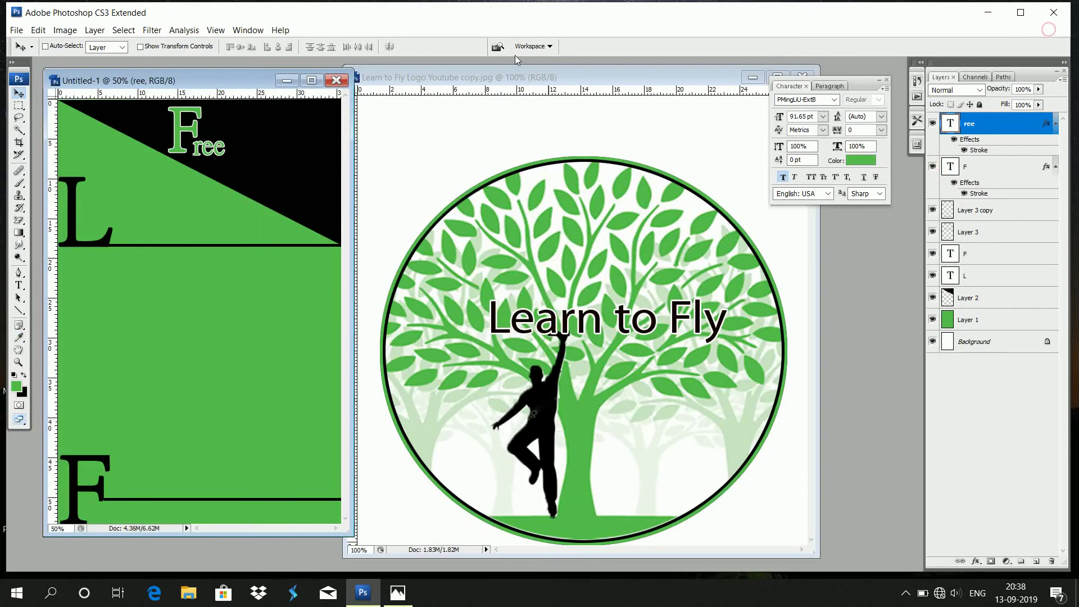
pyautogui.moveTo(483, 369); pyautogui.dragTo(180, 298)
pyautogui.click(312, 80)
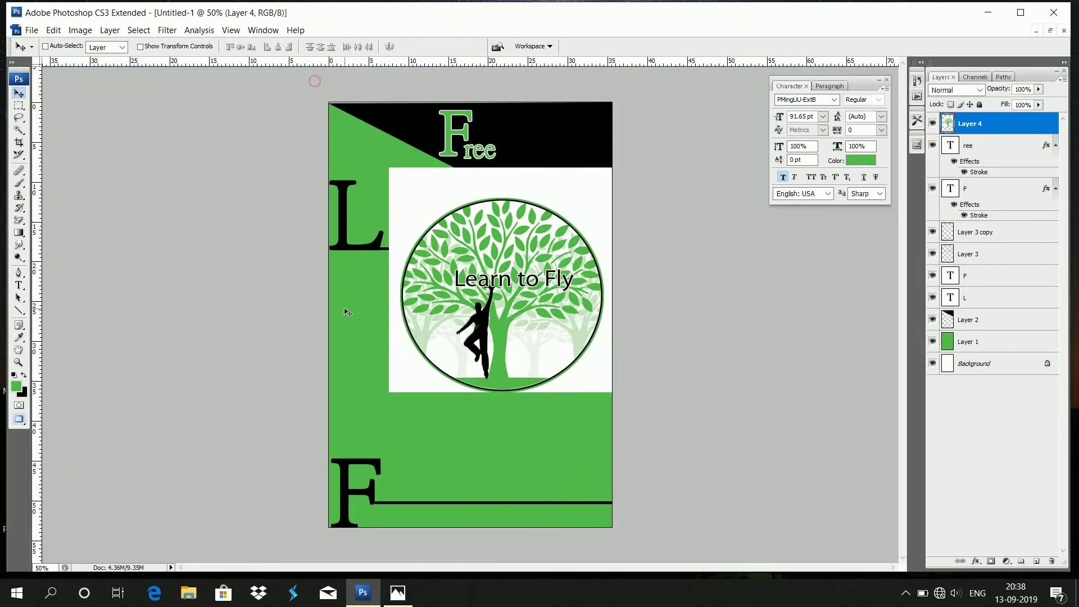
pyautogui.moveTo(444, 316); pyautogui.dragTo(424, 337)
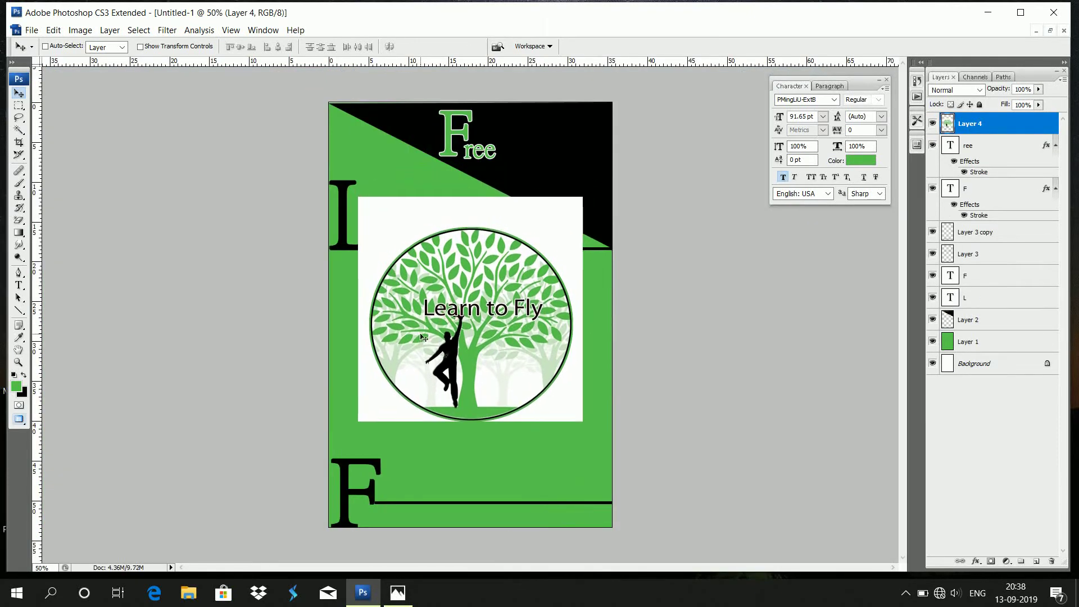
pyautogui.moveTo(19, 219); pyautogui.dragTo(85, 239)
pyautogui.click(400, 232)
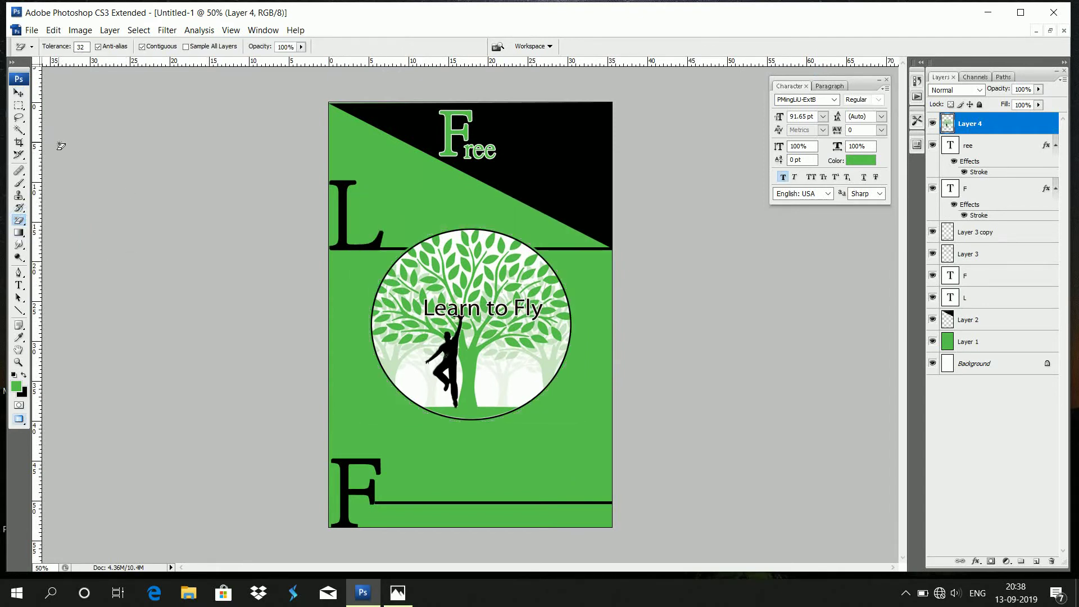
# Step: Scale the logo down to about the height of the outlined F and place it just after "Free" as the O, nudged slightly down
pyautogui.click(21, 94)
pyautogui.hotkey('ctrl', 't')
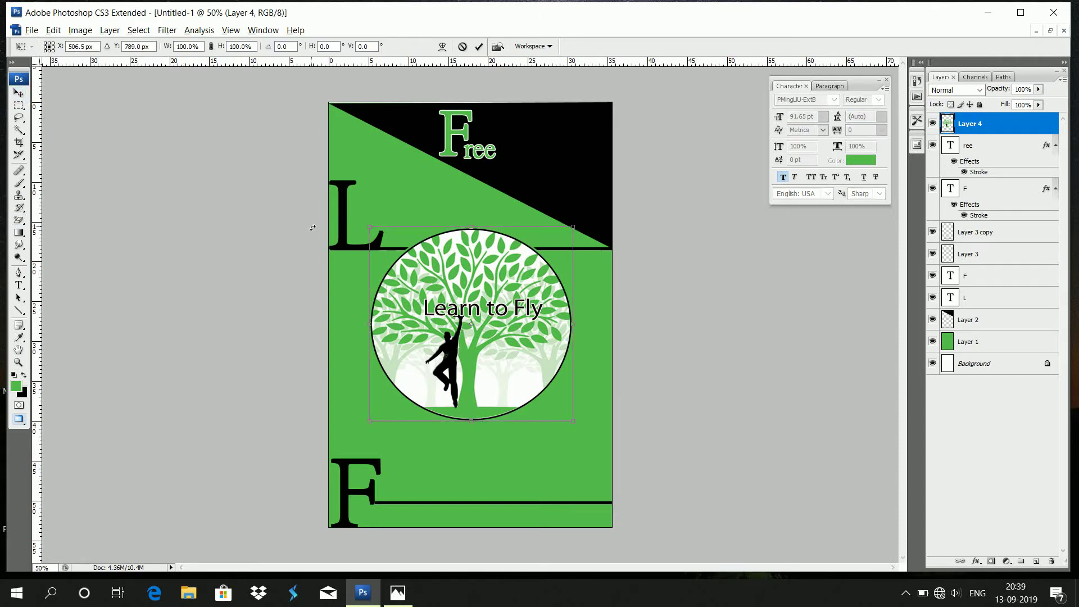
pyautogui.moveTo(572, 421); pyautogui.dragTo(514, 139)
pyautogui.press('Return')
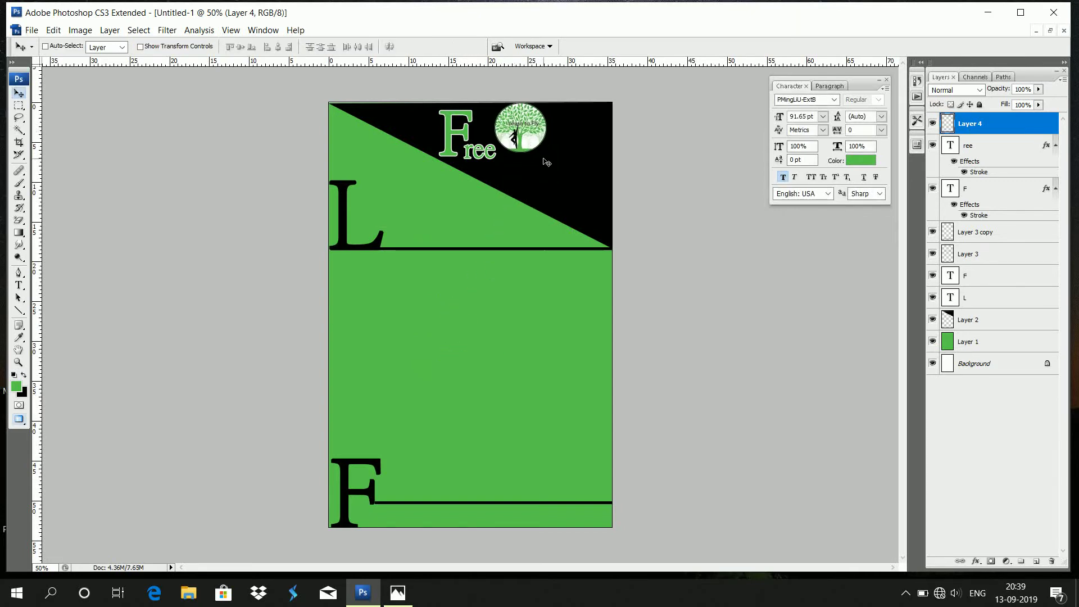
pyautogui.press('Down')
pyautogui.press('Down')
pyautogui.press('Down')
pyautogui.press('Down')
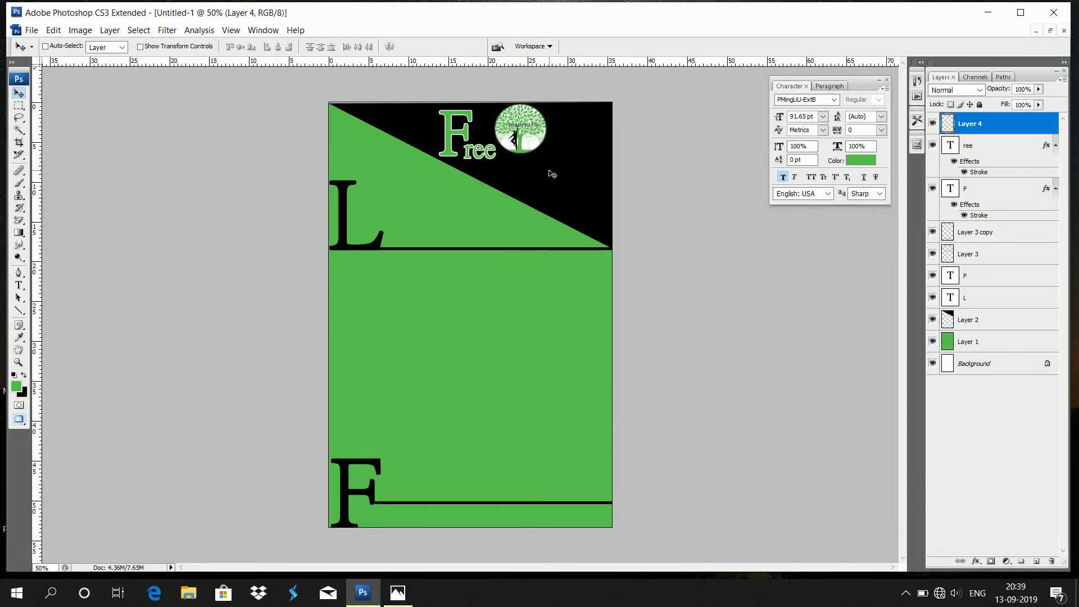
# Step: Add the text "nline" in green on the black triangle below the logo
pyautogui.click(19, 285)
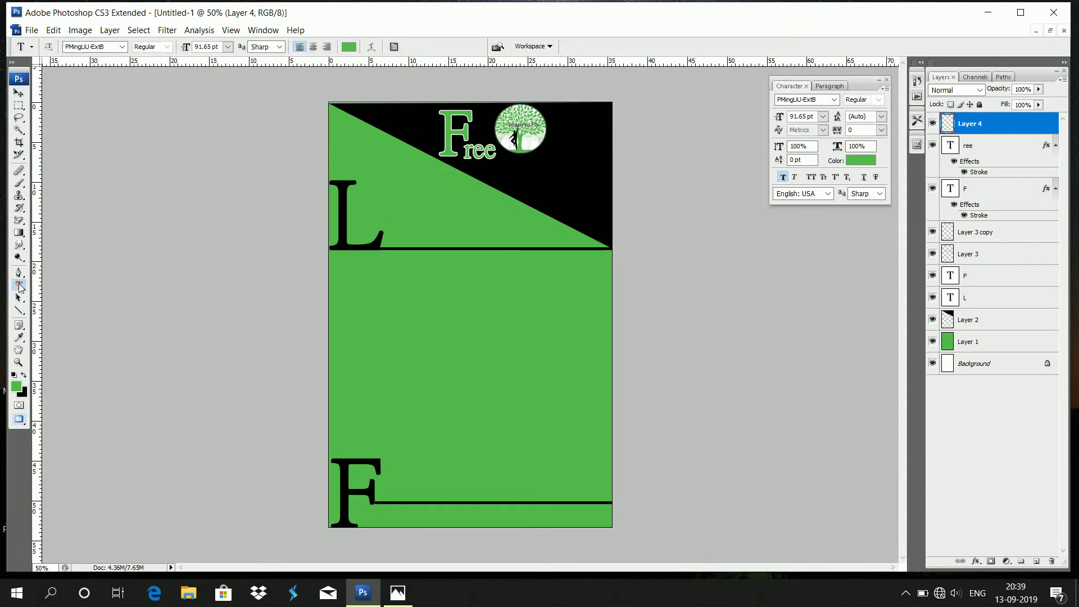
pyautogui.click(545, 184)
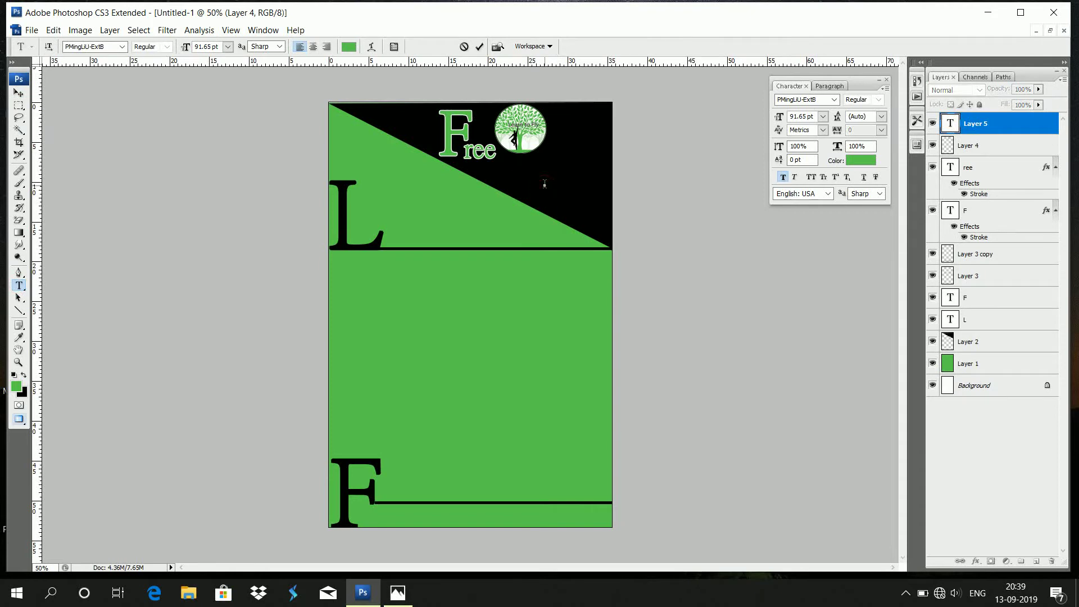
pyautogui.write('nline')
# Step: Reduce the "nline" text to 87.65 pt and place it directly after the round logo
pyautogui.moveTo(544, 185); pyautogui.dragTo(607, 195)
pyautogui.hotkey('ctrl', 'shift', ',')
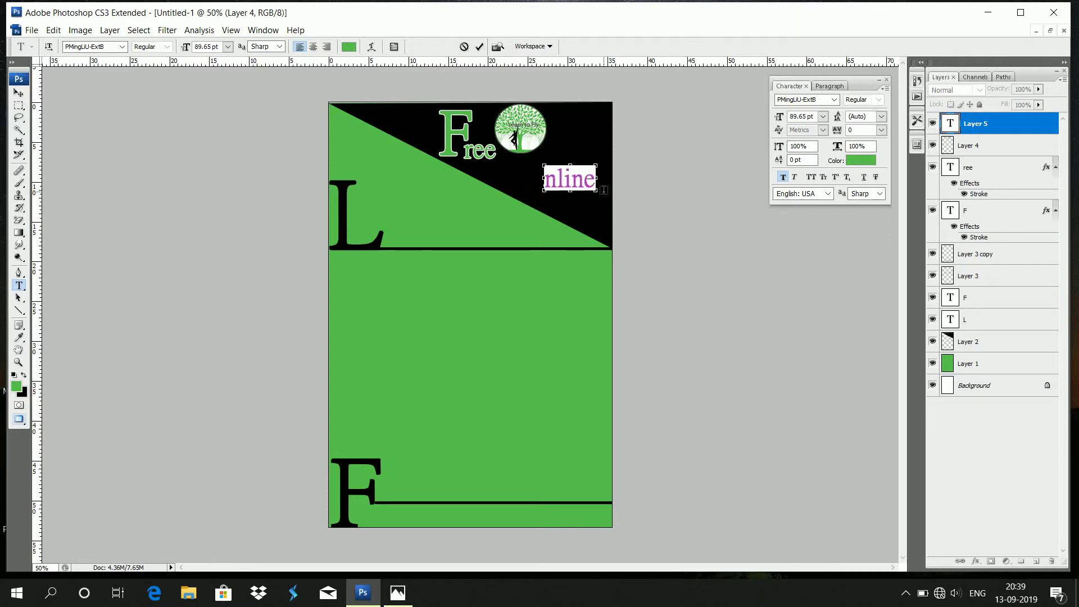
pyautogui.hotkey('ctrl', 'shift', ',')
pyautogui.click(18, 93)
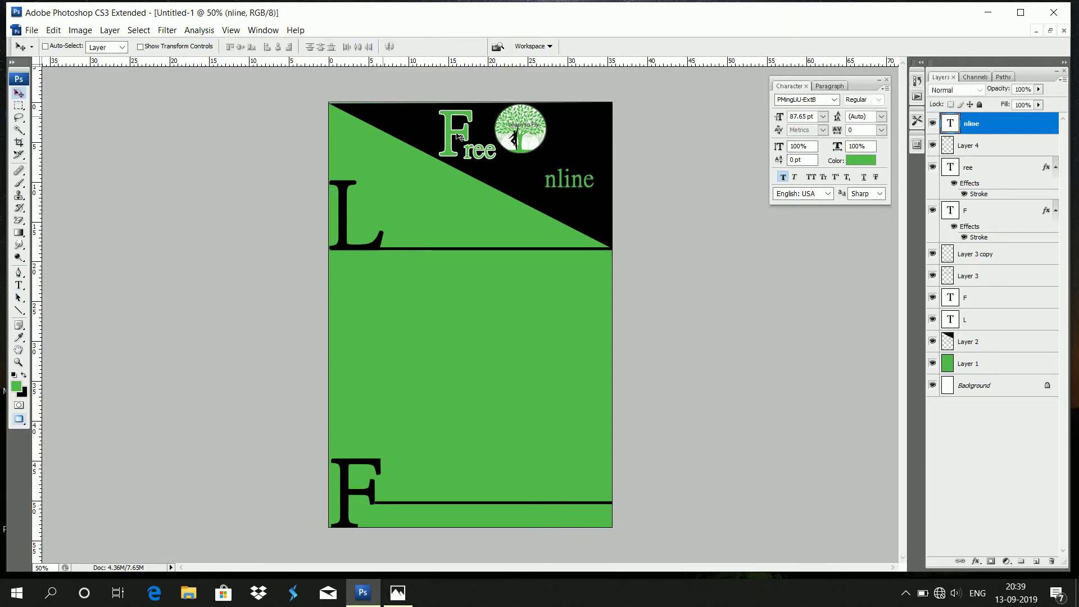
pyautogui.moveTo(581, 185); pyautogui.dragTo(583, 136)
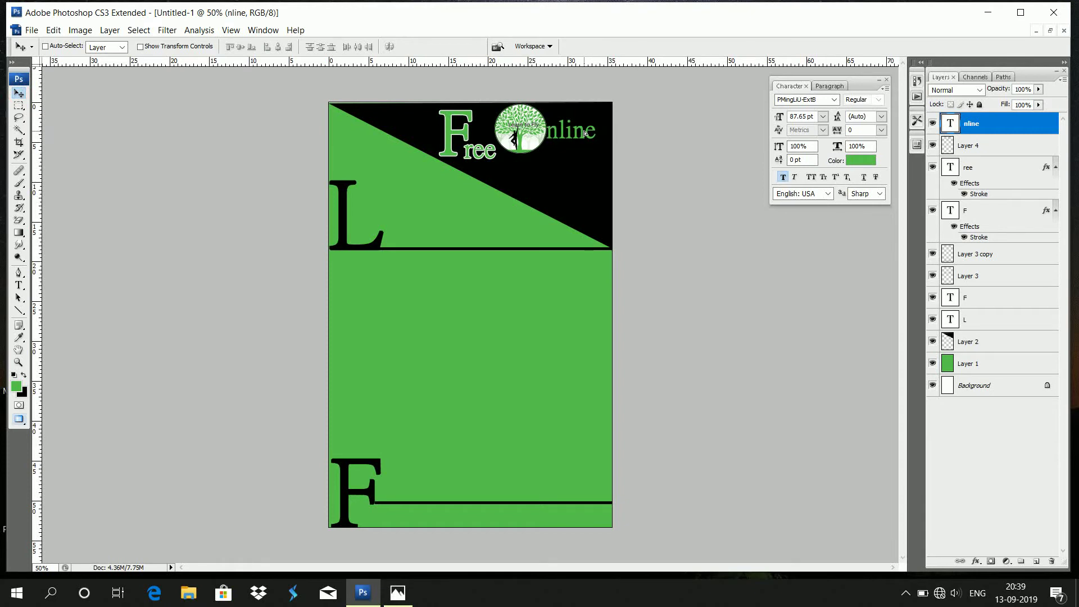
# Step: Add a white 3 px outside stroke to the "nline" text's layer style
pyautogui.doubleClick(1006, 131)
pyautogui.click(639, 344)
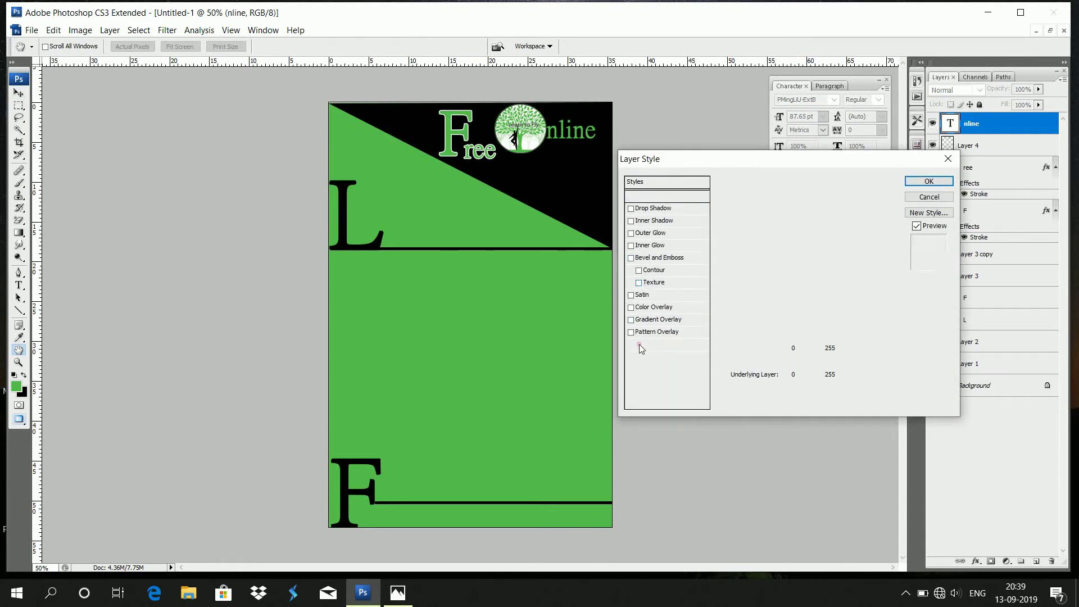
pyautogui.click(757, 278)
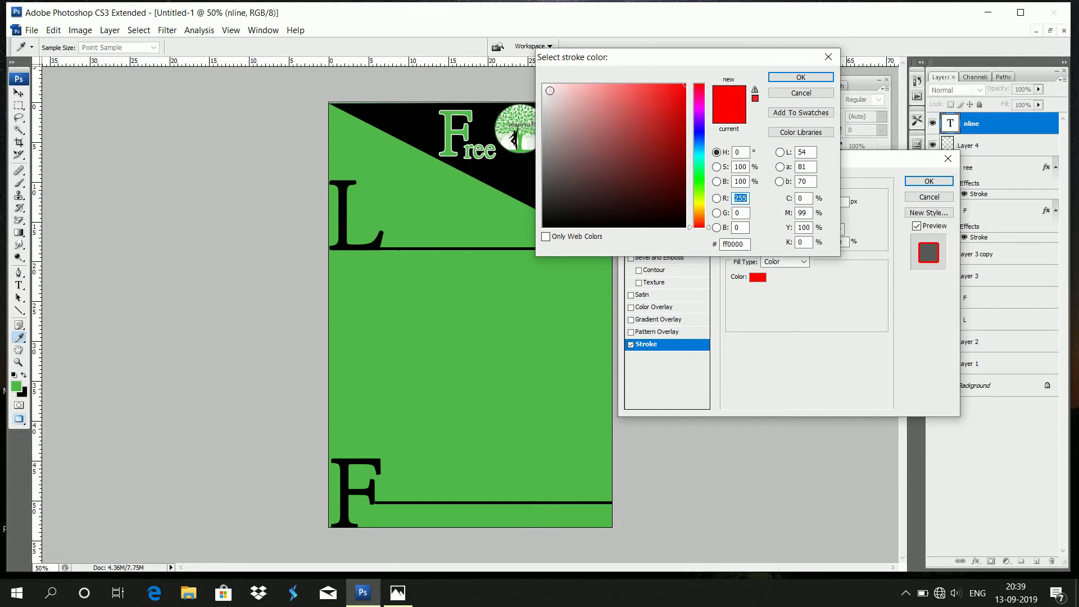
pyautogui.click(543, 85)
pyautogui.click(801, 77)
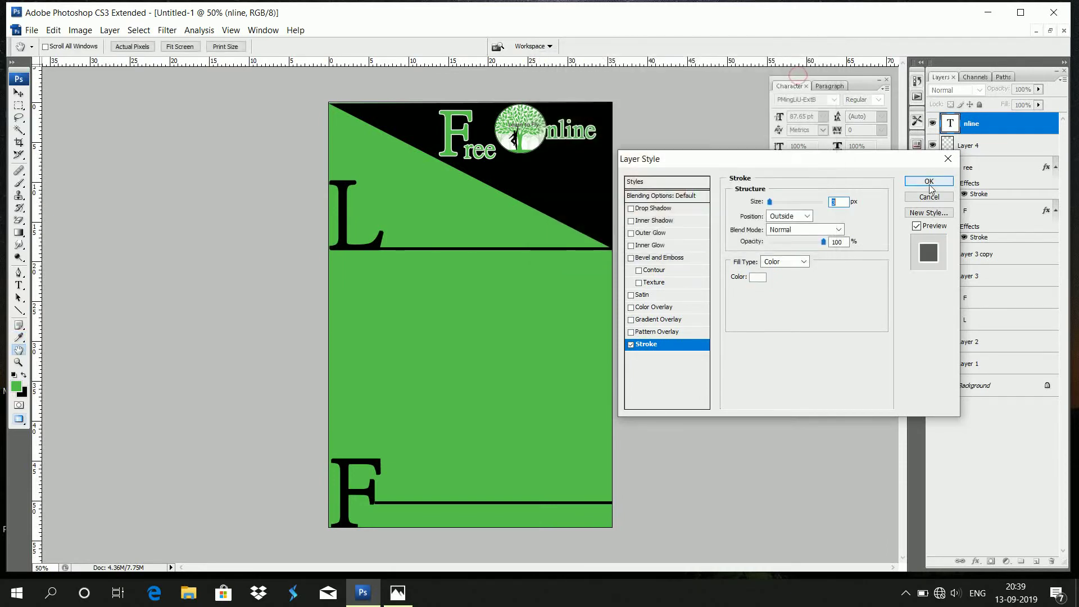
pyautogui.click(929, 181)
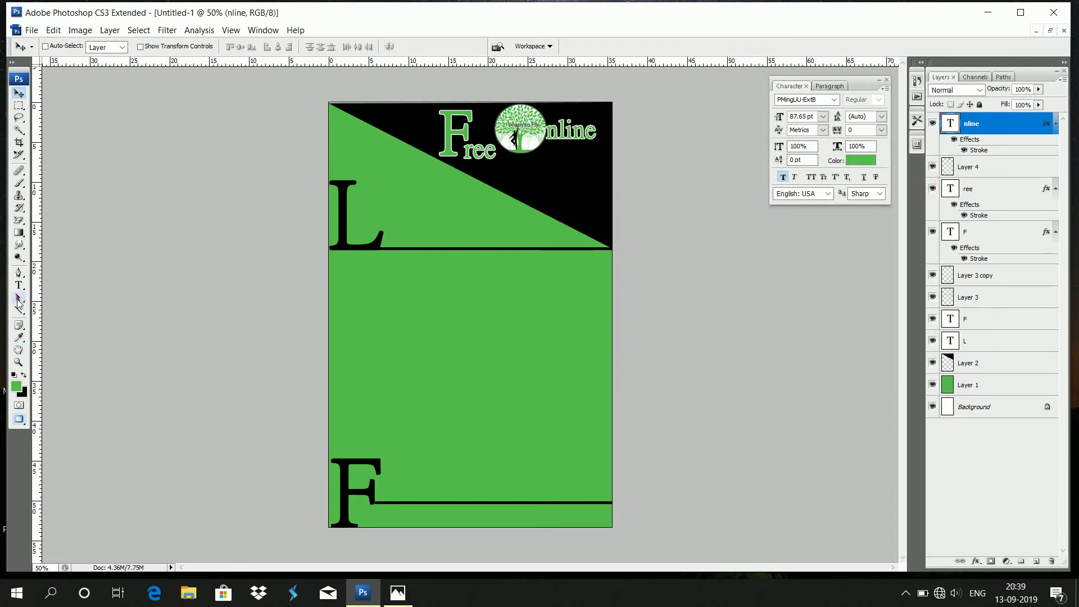
# Step: Add a green letter "C" on the black triangle below "nline"
pyautogui.click(18, 285)
pyautogui.click(544, 195)
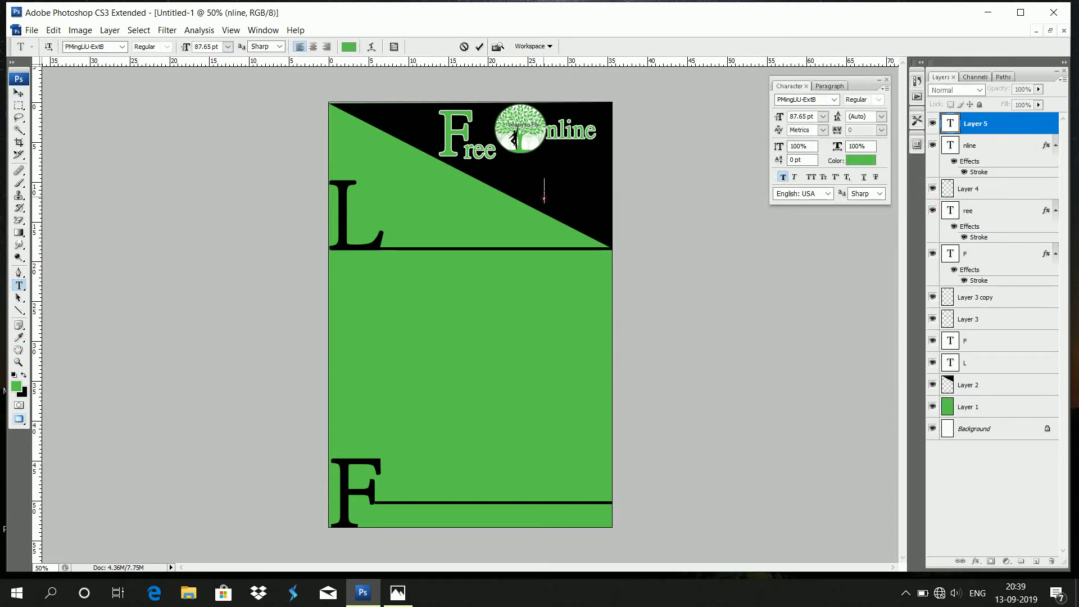
pyautogui.write('C')
# Step: Enlarge the letter C to 193.65 pt and move it just below the logo and the start of "nline"
pyautogui.hotkey('ctrl', 'a')
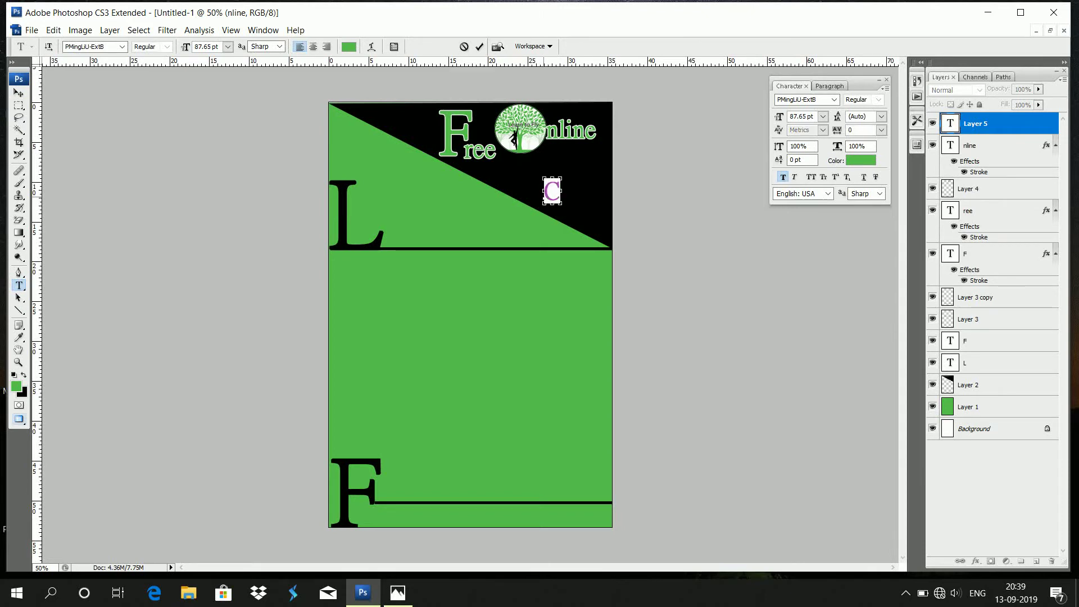
pyautogui.hotkey('ctrl', 'shift', '.')
pyautogui.hotkey('ctrl', 'shift', '.')
pyautogui.hotkey('ctrl', 'shift', '.')
pyautogui.hotkey('ctrl', 'shift', '.')
pyautogui.hotkey('ctrl', 'shift', '.')
pyautogui.hotkey('ctrl', 'shift', '.')
pyautogui.hotkey('ctrl', 'shift', '.')
pyautogui.hotkey('ctrl', 'shift', '.')
pyautogui.hotkey('ctrl', 'shift', '.')
pyautogui.hotkey('ctrl', 'shift', '.')
pyautogui.hotkey('ctrl', 'shift', '.')
pyautogui.hotkey('ctrl', 'shift', '.')
pyautogui.hotkey('ctrl', 'shift', '.')
pyautogui.hotkey('ctrl', 'shift', '.')
pyautogui.hotkey('ctrl', 'shift', '.')
pyautogui.hotkey('ctrl', 'shift', '.')
pyautogui.hotkey('ctrl', 'shift', '.')
pyautogui.hotkey('ctrl', 'shift', '.')
pyautogui.hotkey('ctrl', 'shift', '.')
pyautogui.hotkey('ctrl', 'shift', '.')
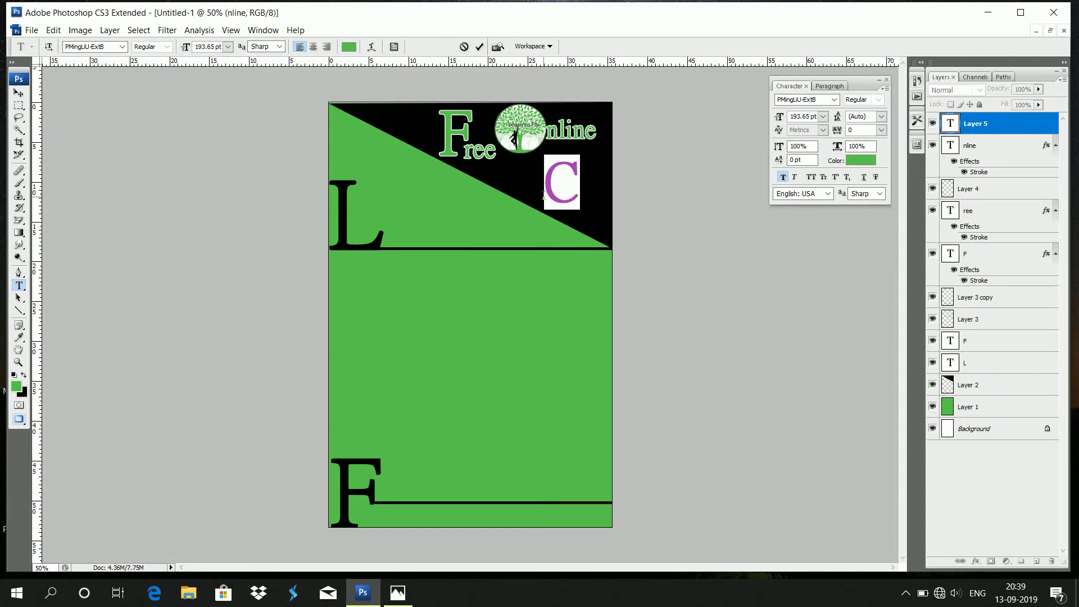
pyautogui.click(19, 93)
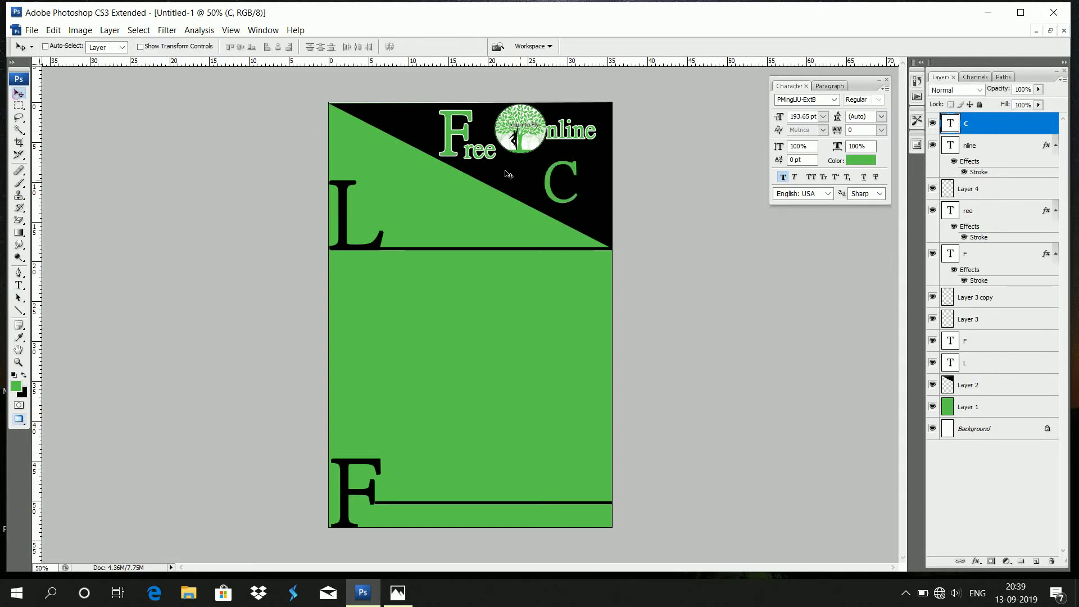
pyautogui.moveTo(561, 200); pyautogui.dragTo(539, 194)
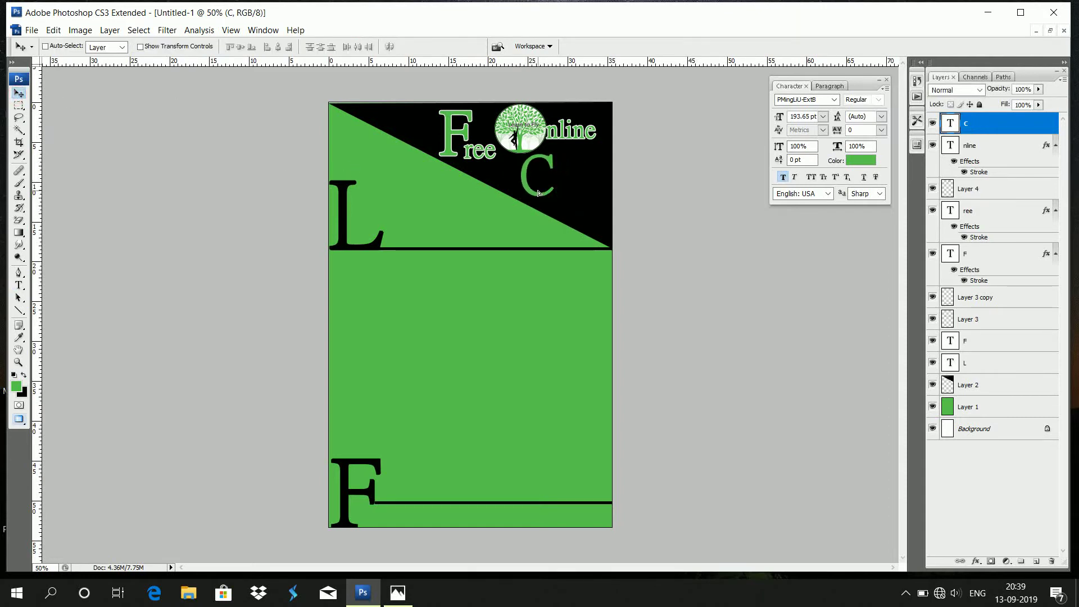
# Step: Add a white 3 px outside stroke to the letter C's layer style
pyautogui.doubleClick(1018, 128)
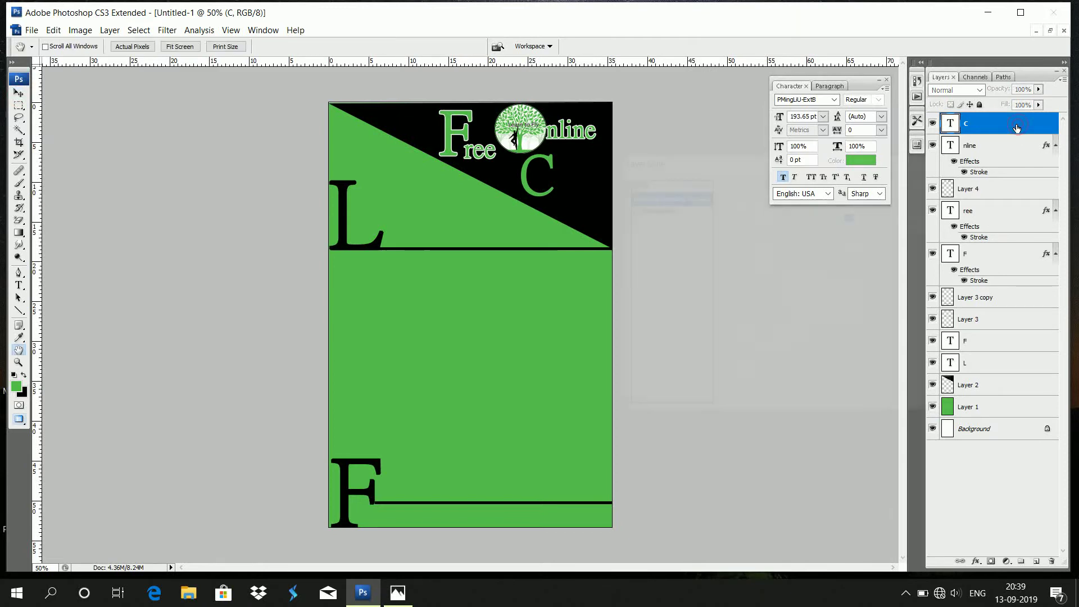
pyautogui.click(636, 345)
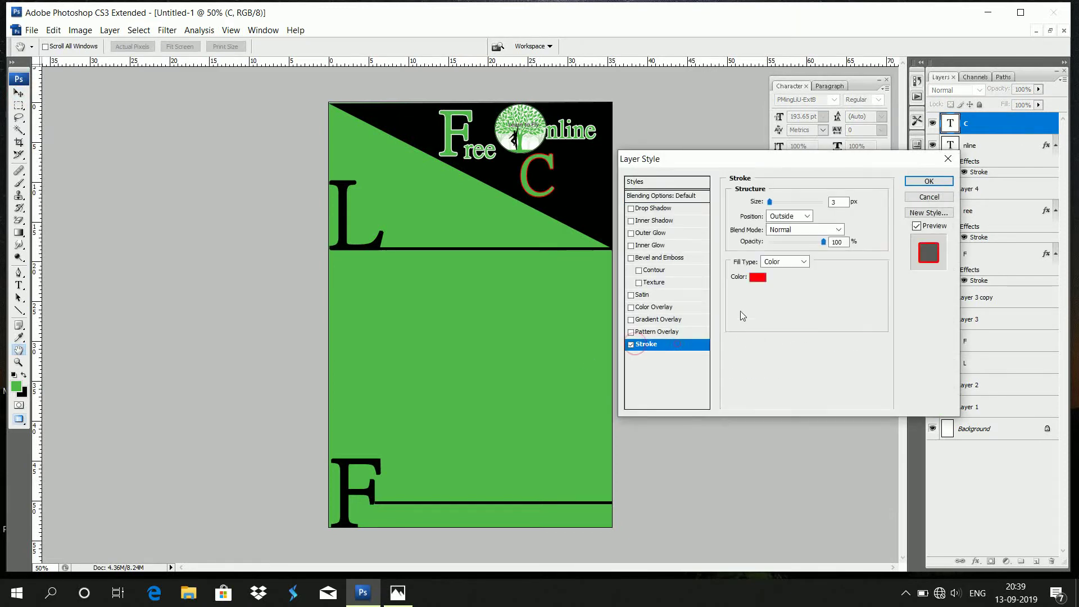
pyautogui.click(757, 277)
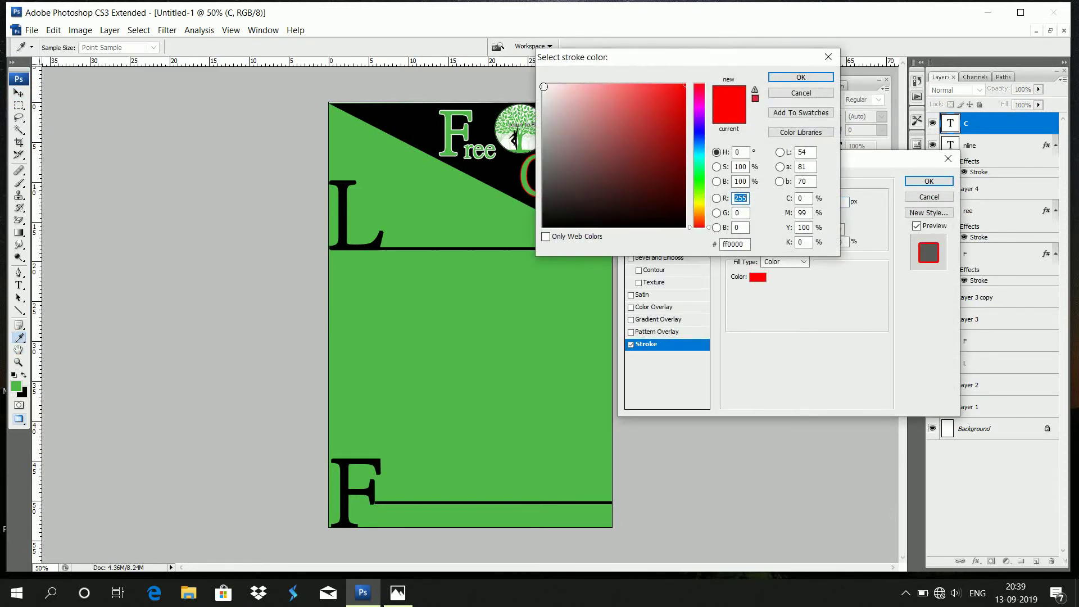
pyautogui.click(543, 84)
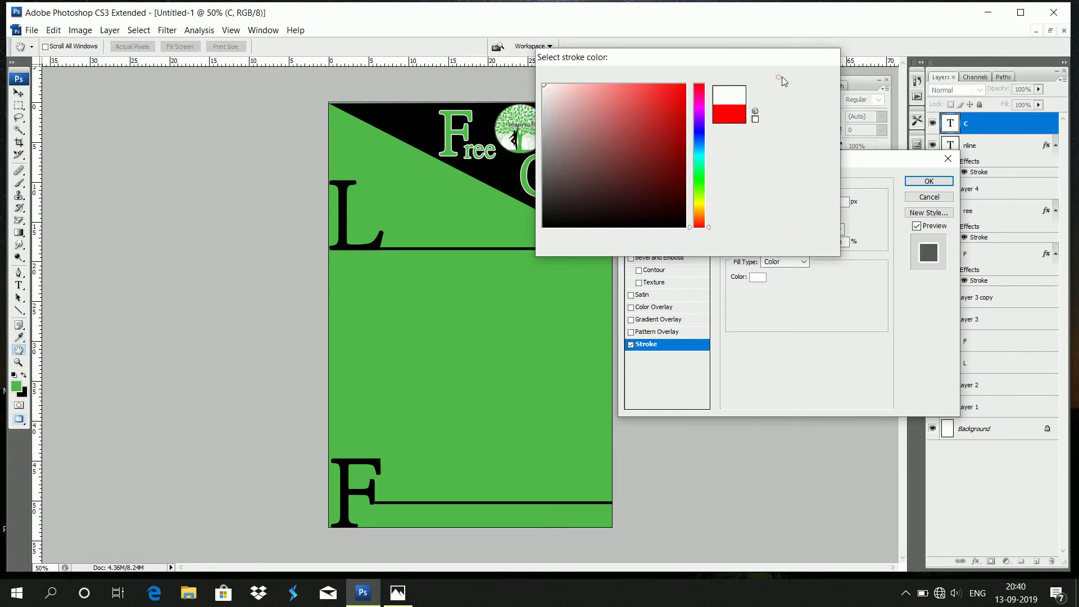
pyautogui.click(780, 77)
pyautogui.click(928, 181)
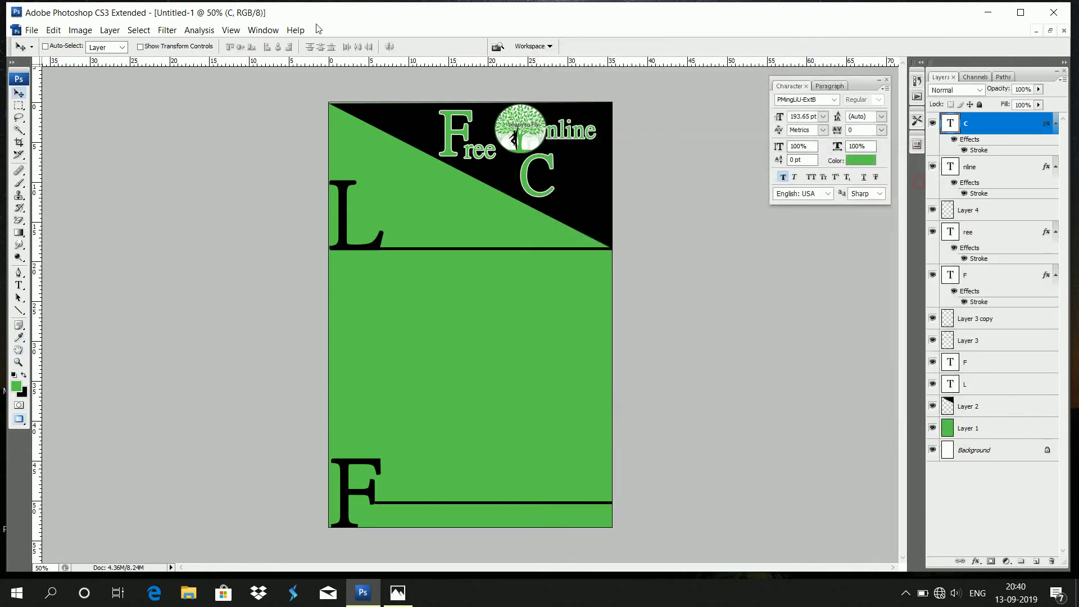
# Step: Add the green text "lasses" beside the letter C on the black triangle
pyautogui.click(19, 285)
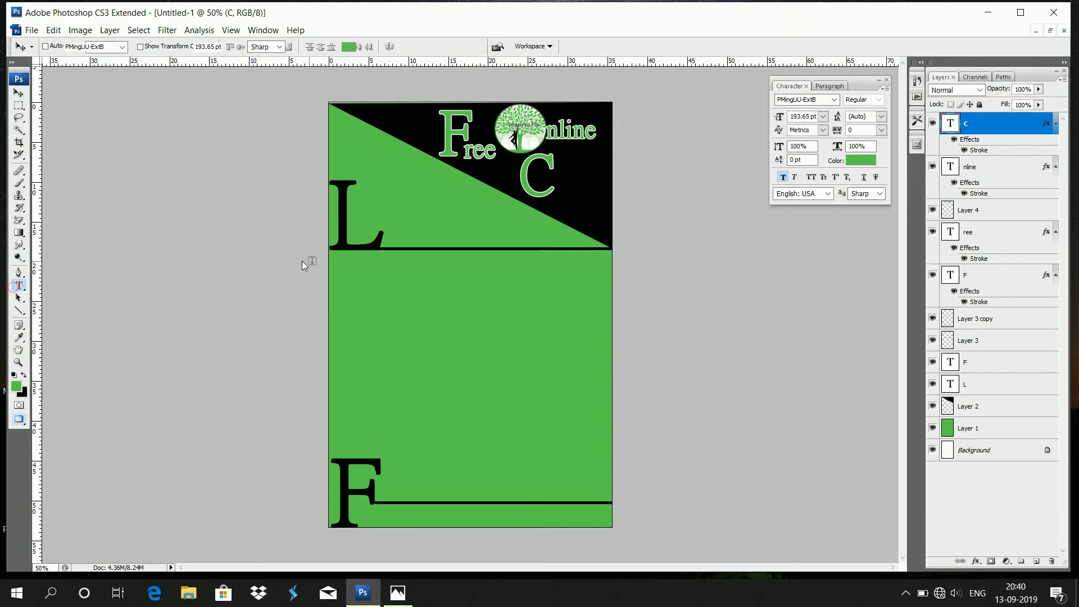
pyautogui.click(564, 205)
pyautogui.write('l')
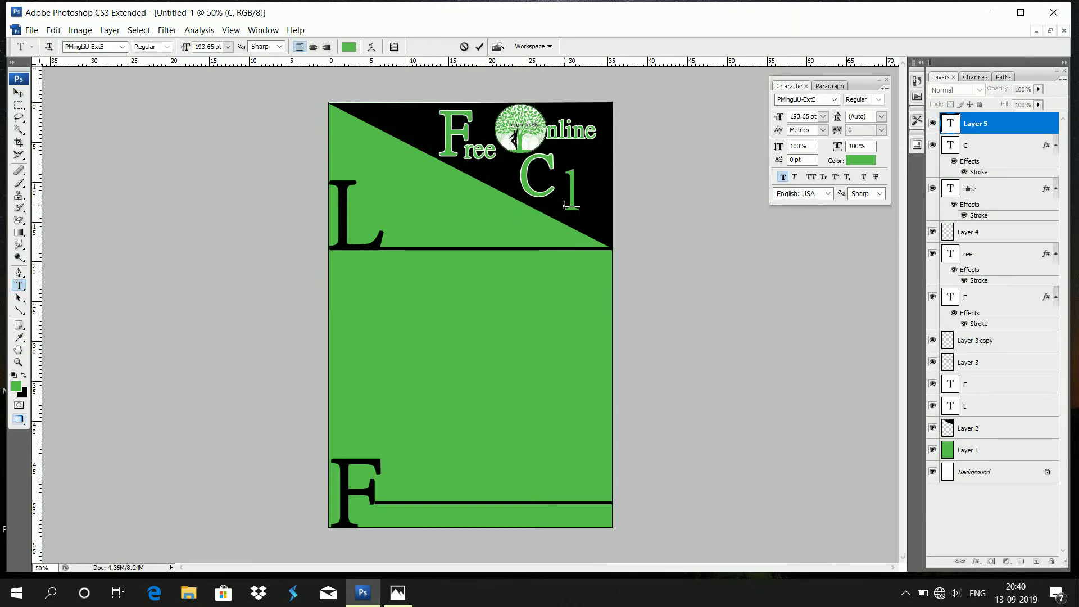
pyautogui.write('asses')
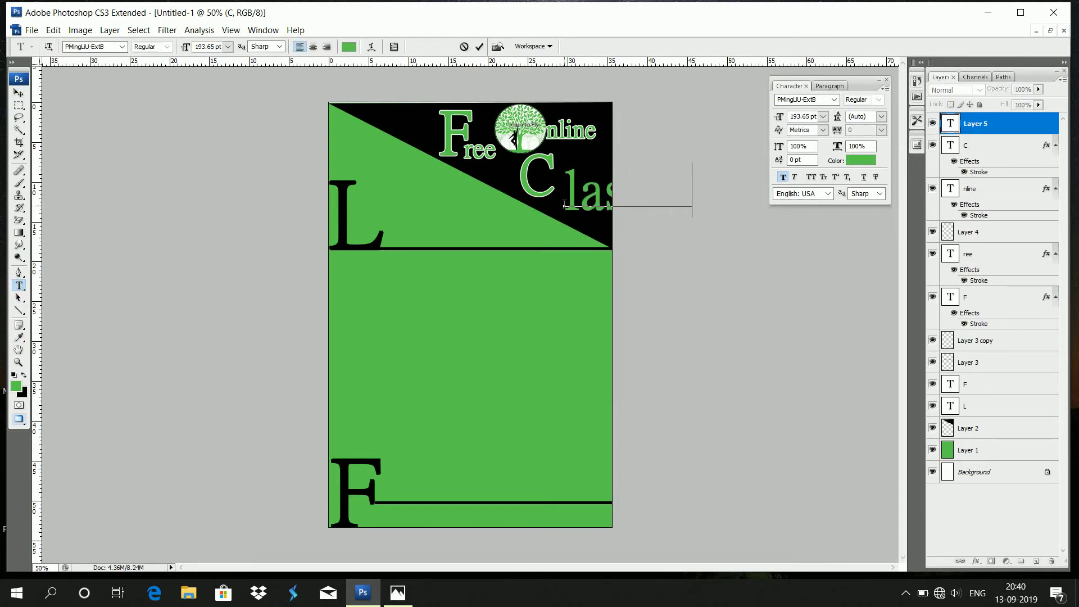
# Step: Reduce the "lasses" text to 63.65 pt and move it up against the letter C so they read as one word
pyautogui.hotkey('shift', 'Left')
pyautogui.hotkey('shift', 'Left')
pyautogui.hotkey('shift', 'Left')
pyautogui.hotkey('shift', 'Left')
pyautogui.hotkey('shift', 'Left')
pyautogui.hotkey('shift', 'Left')
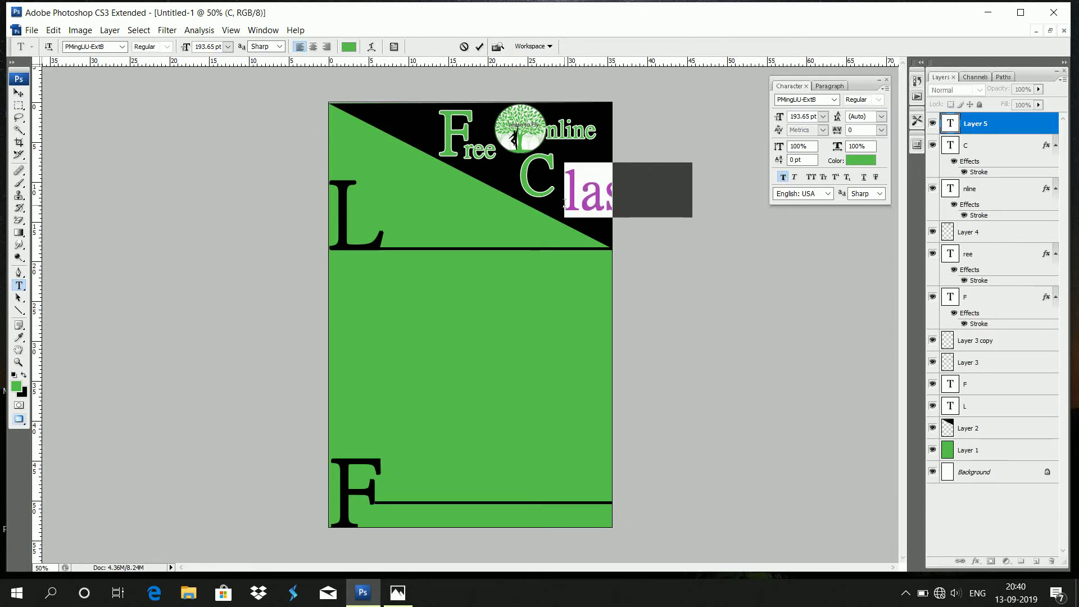
pyautogui.hotkey('ctrl', 'shift', ',')
pyautogui.hotkey('ctrl', 'shift', ',')
pyautogui.hotkey('ctrl', 'shift', ',')
pyautogui.hotkey('ctrl', 'shift', ',')
pyautogui.hotkey('ctrl', 'shift', ',')
pyautogui.hotkey('ctrl', 'shift', ',')
pyautogui.hotkey('ctrl', 'shift', ',')
pyautogui.hotkey('ctrl', 'shift', ',')
pyautogui.hotkey('ctrl', 'shift', ',')
pyautogui.hotkey('ctrl', 'shift', ',')
pyautogui.hotkey('ctrl', 'shift', ',')
pyautogui.hotkey('ctrl', 'shift', ',')
pyautogui.hotkey('ctrl', 'shift', ',')
pyautogui.hotkey('ctrl', 'shift', ',')
pyautogui.hotkey('ctrl', 'shift', ',')
pyautogui.hotkey('ctrl', 'shift', ',')
pyautogui.hotkey('ctrl', 'shift', ',')
pyautogui.hotkey('ctrl', 'shift', ',')
pyautogui.hotkey('ctrl', 'shift', ',')
pyautogui.hotkey('ctrl', 'shift', ',')
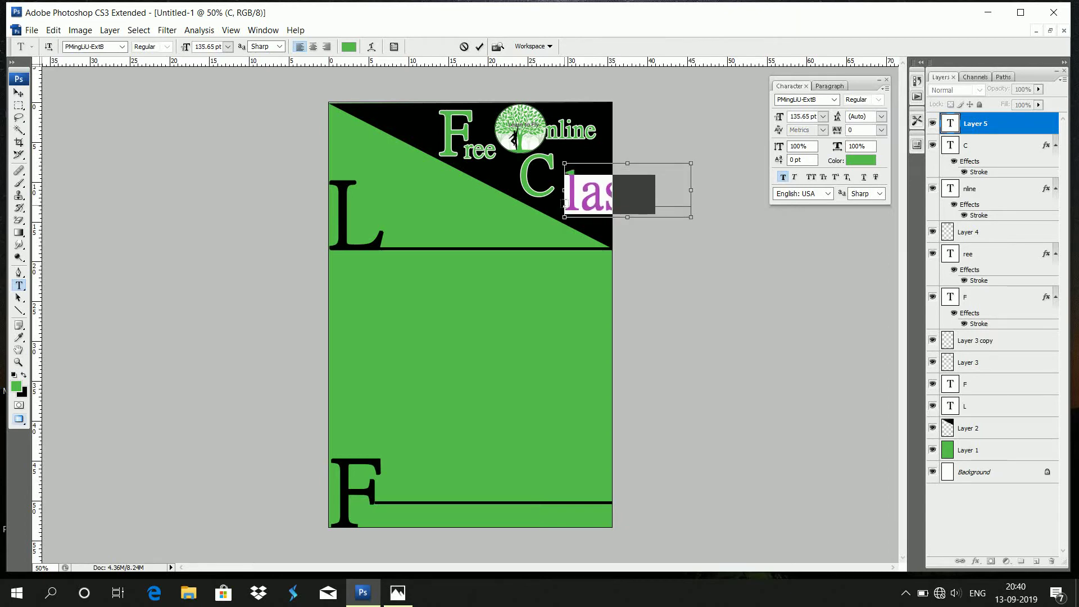
pyautogui.hotkey('ctrl', 'shift', ',')
pyautogui.hotkey('ctrl', 'shift', ',')
pyautogui.hotkey('ctrl', 'shift', ',')
pyautogui.hotkey('ctrl', 'shift', ',')
pyautogui.hotkey('ctrl', 'shift', ',')
pyautogui.hotkey('ctrl', 'shift', ',')
pyautogui.hotkey('ctrl', 'shift', ',')
pyautogui.hotkey('ctrl', 'shift', ',')
pyautogui.hotkey('ctrl', 'shift', ',')
pyautogui.hotkey('ctrl', 'shift', ',')
pyautogui.hotkey('ctrl', 'shift', ',')
pyautogui.hotkey('ctrl', 'shift', ',')
pyautogui.hotkey('ctrl', 'shift', ',')
pyautogui.hotkey('ctrl', 'shift', ',')
pyautogui.hotkey('ctrl', 'shift', ',')
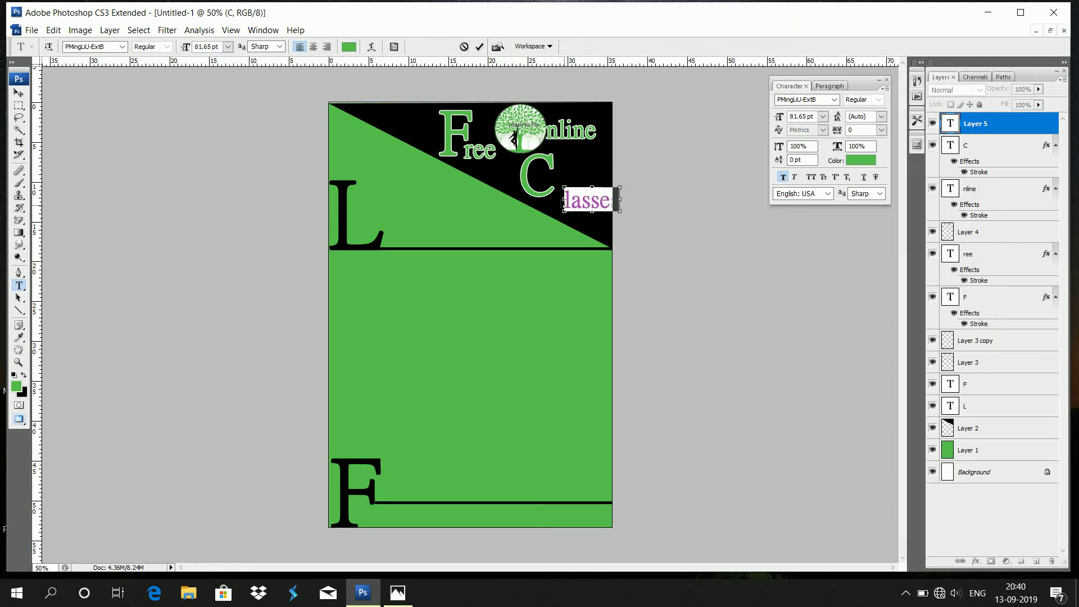
pyautogui.hotkey('ctrl', 'shift', ',')
pyautogui.hotkey('ctrl', 'shift', ',')
pyautogui.hotkey('ctrl', 'shift', ',')
pyautogui.hotkey('ctrl', 'shift', ',')
pyautogui.hotkey('ctrl', 'shift', ',')
pyautogui.hotkey('ctrl', 'shift', ',')
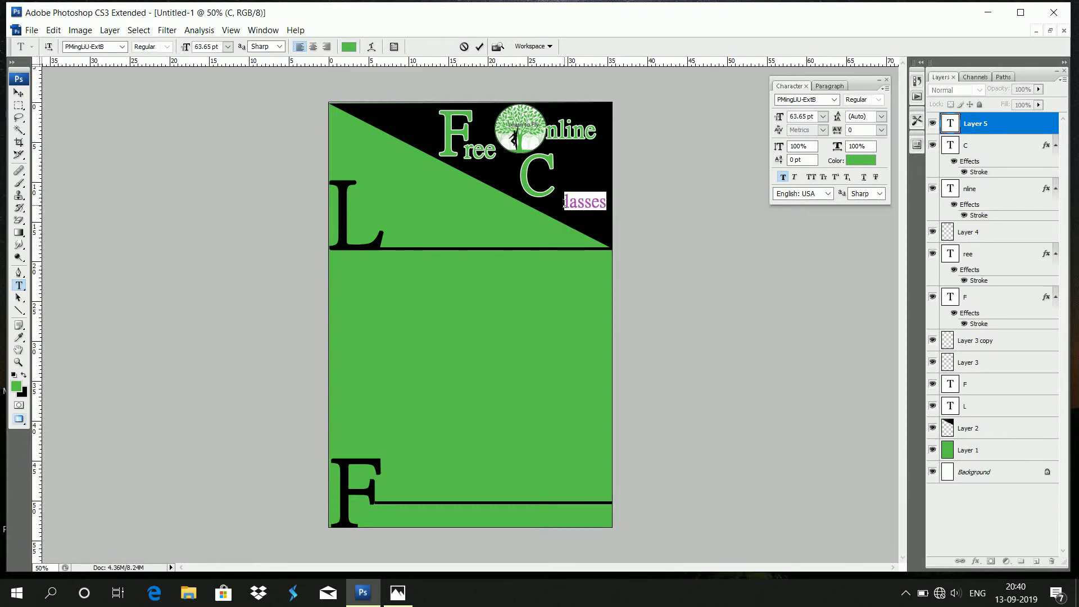
pyautogui.click(18, 92)
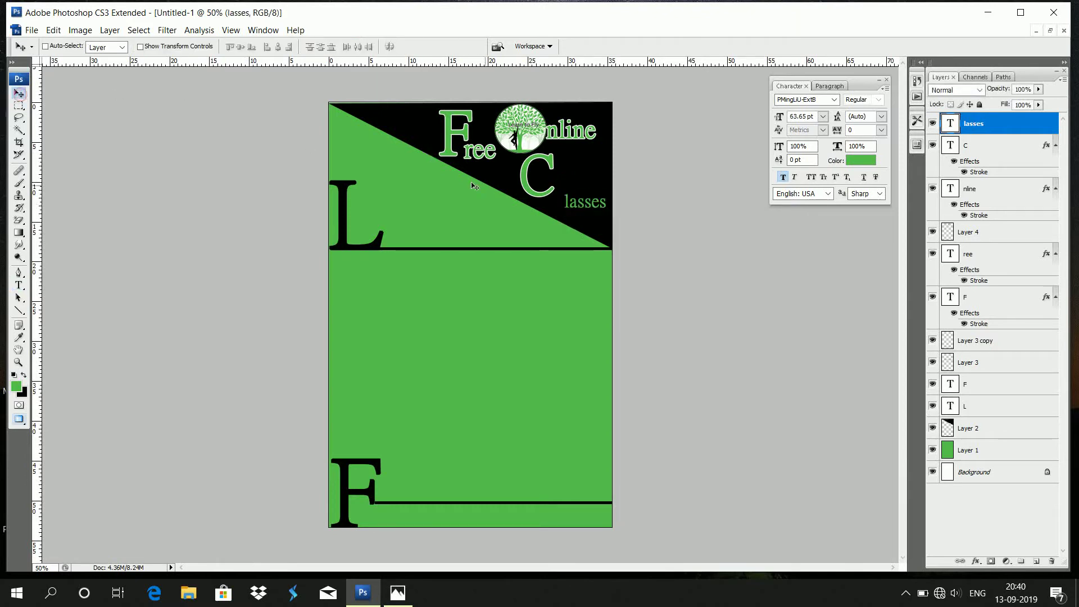
pyautogui.moveTo(598, 206); pyautogui.dragTo(592, 191)
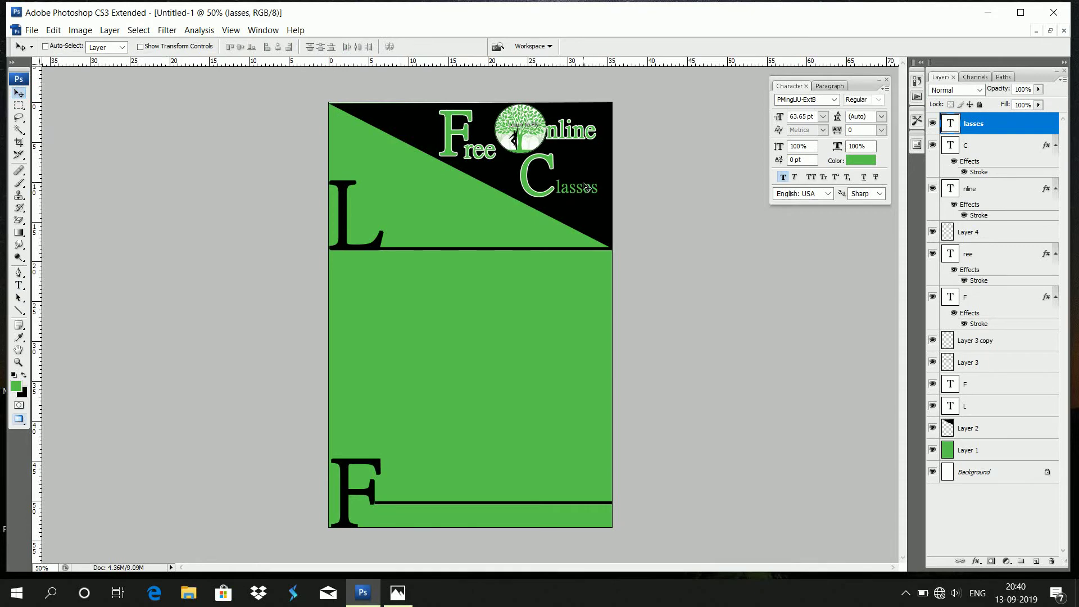
# Step: Add a white 3 px outside stroke to the "lasses" text's layer style
pyautogui.doubleClick(1006, 124)
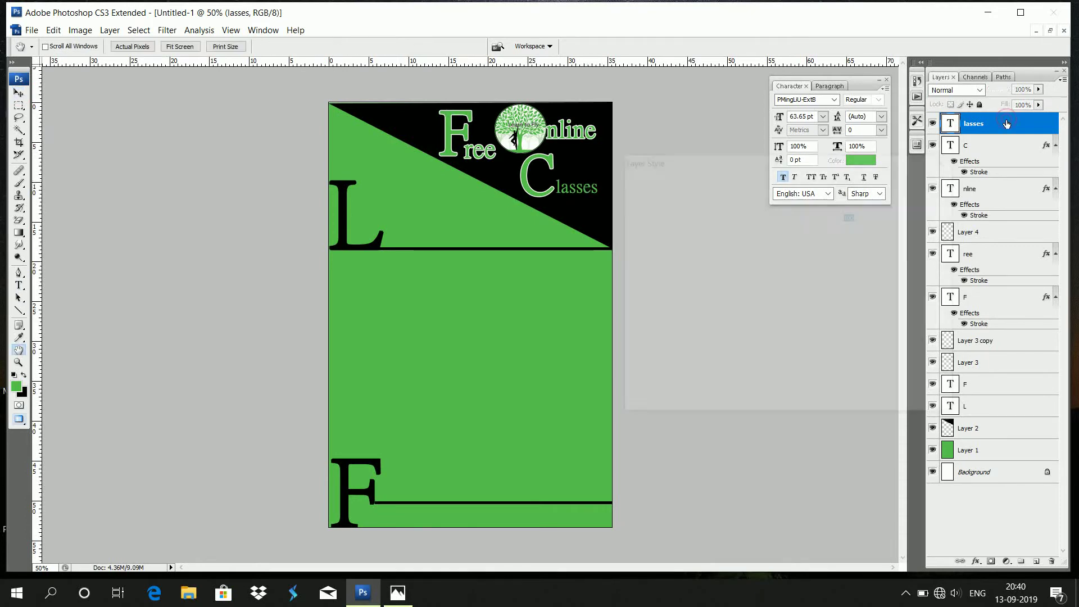
pyautogui.click(645, 344)
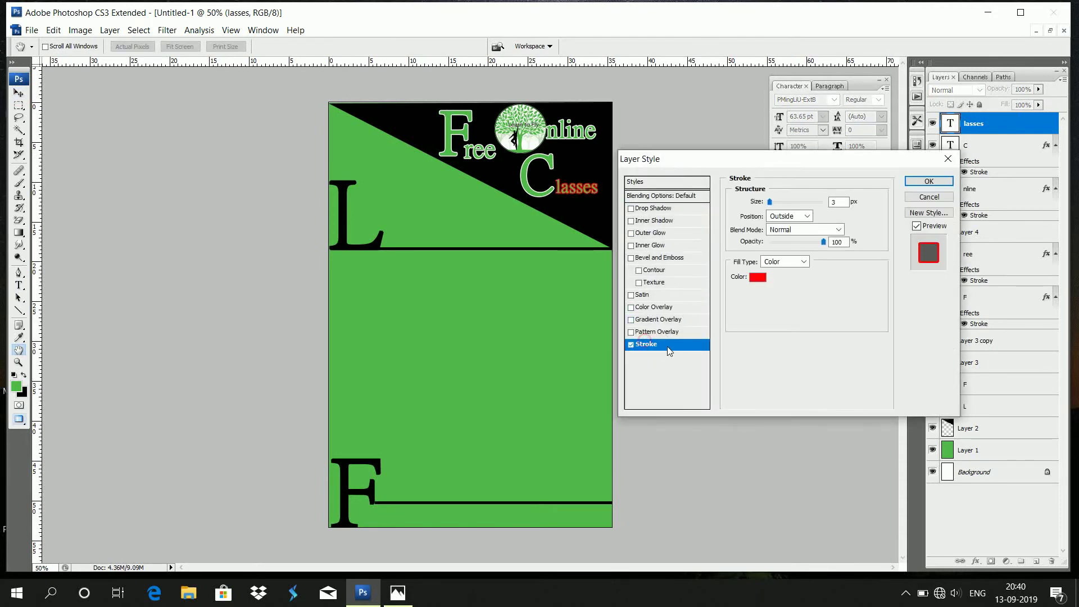
pyautogui.click(759, 278)
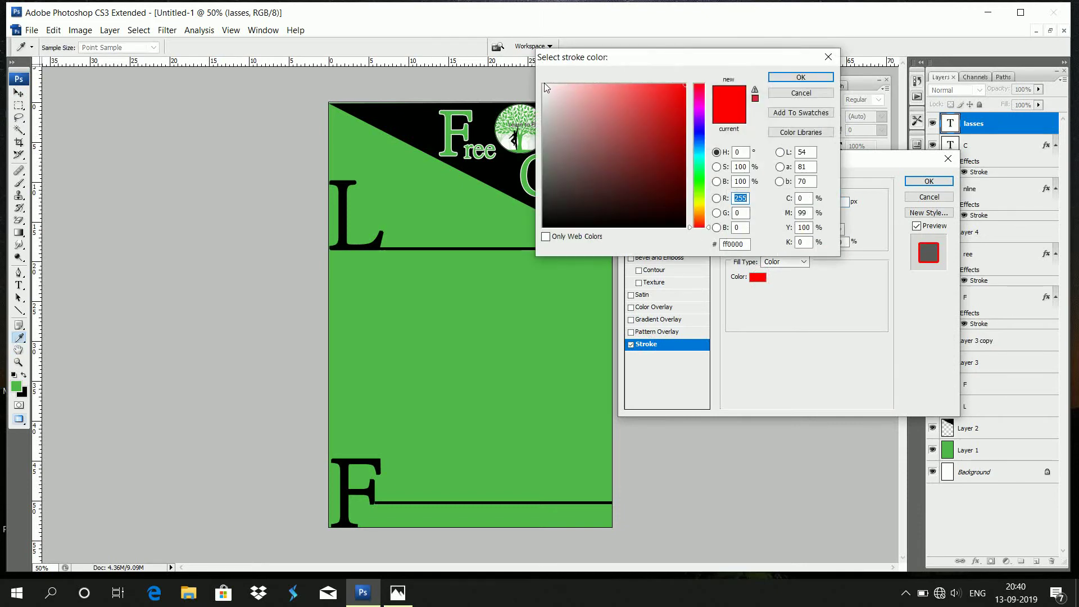
pyautogui.click(543, 85)
pyautogui.click(801, 77)
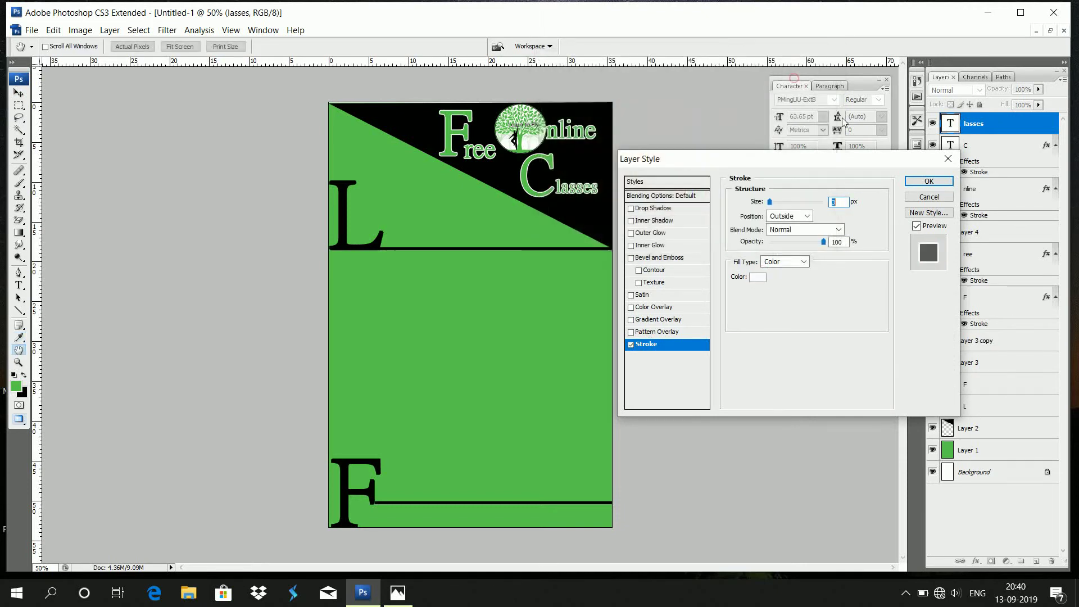
pyautogui.click(913, 181)
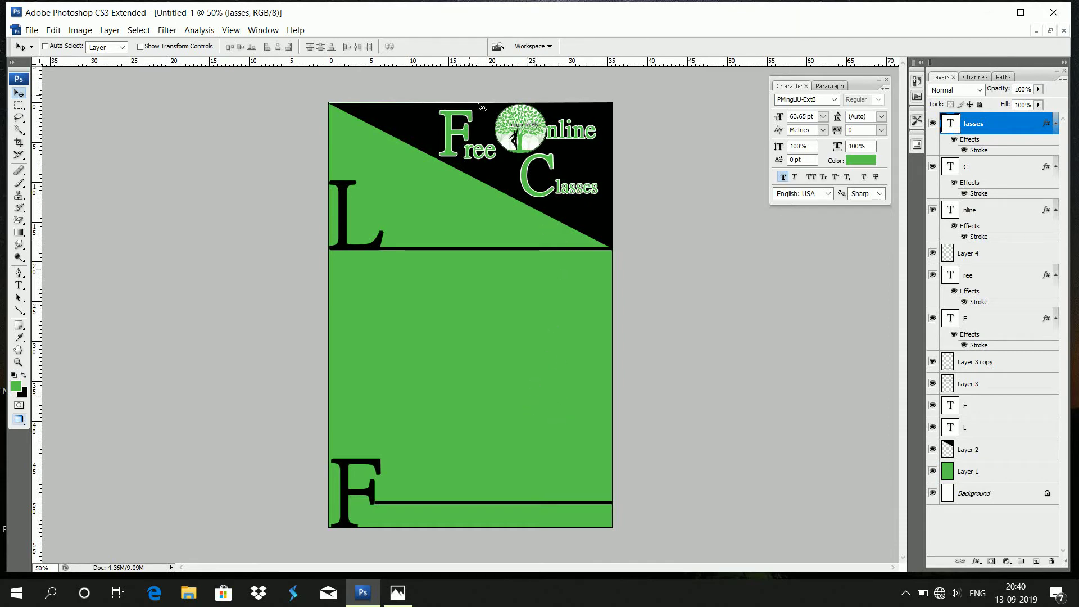
# Step: Copy the Learn to Fly logo from its own document onto the middle of the portrait layout
pyautogui.click(1051, 31)
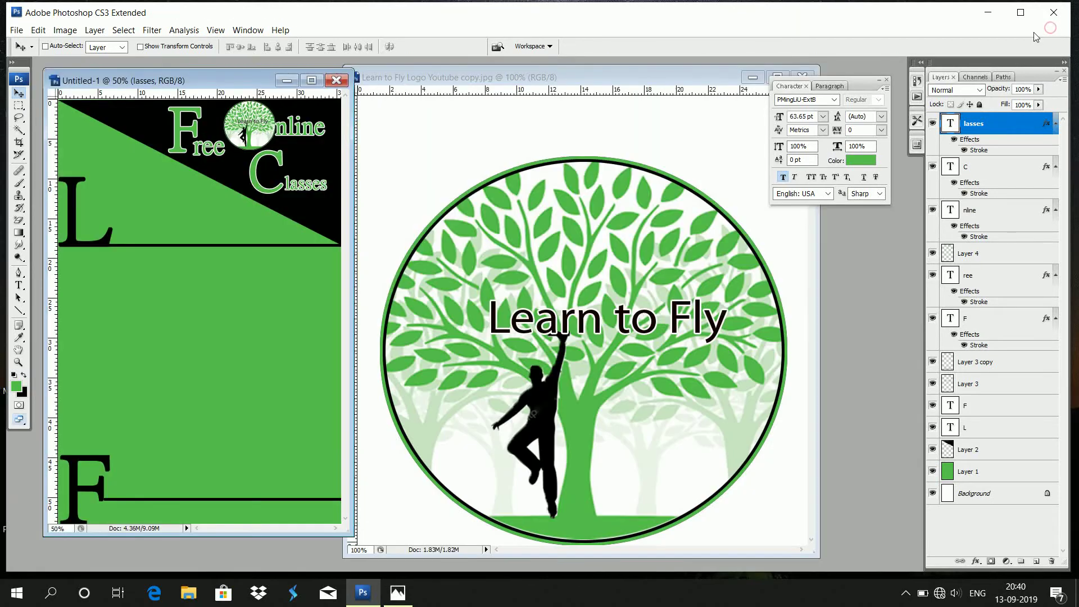
pyautogui.click(502, 406)
pyautogui.moveTo(411, 378); pyautogui.dragTo(140, 361)
pyautogui.click(312, 81)
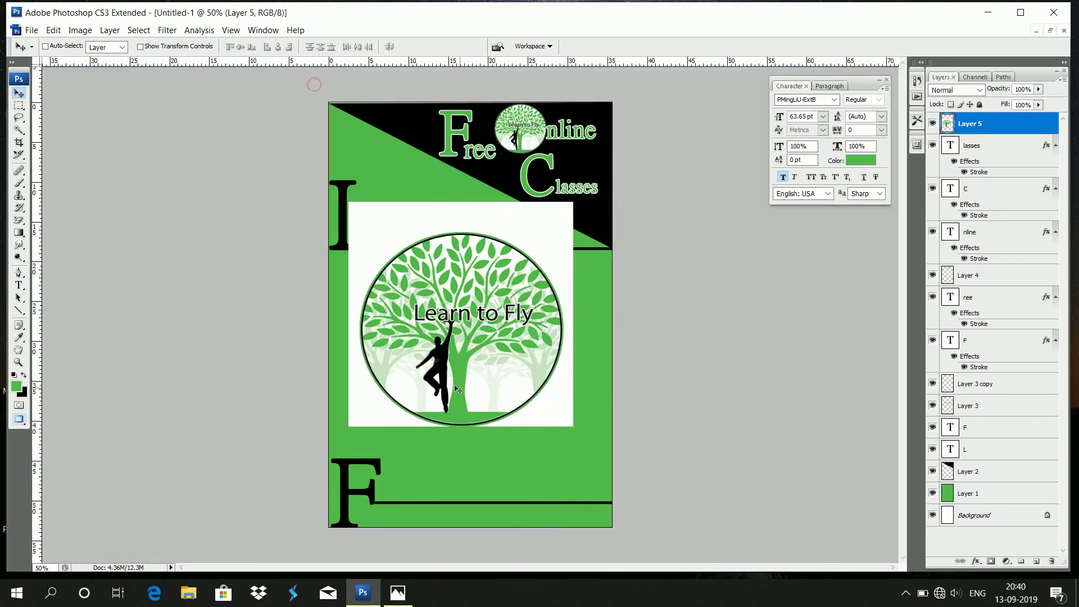
# Step: Erase the white background around the large logo with the Magic Eraser
pyautogui.rightClick(18, 220)
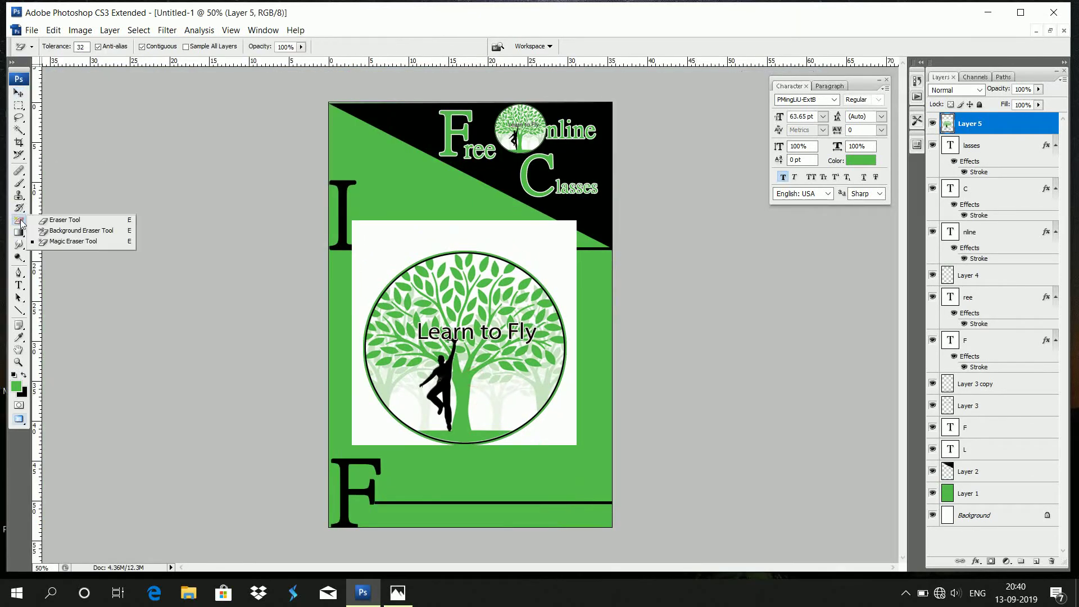
pyautogui.click(79, 242)
pyautogui.click(410, 247)
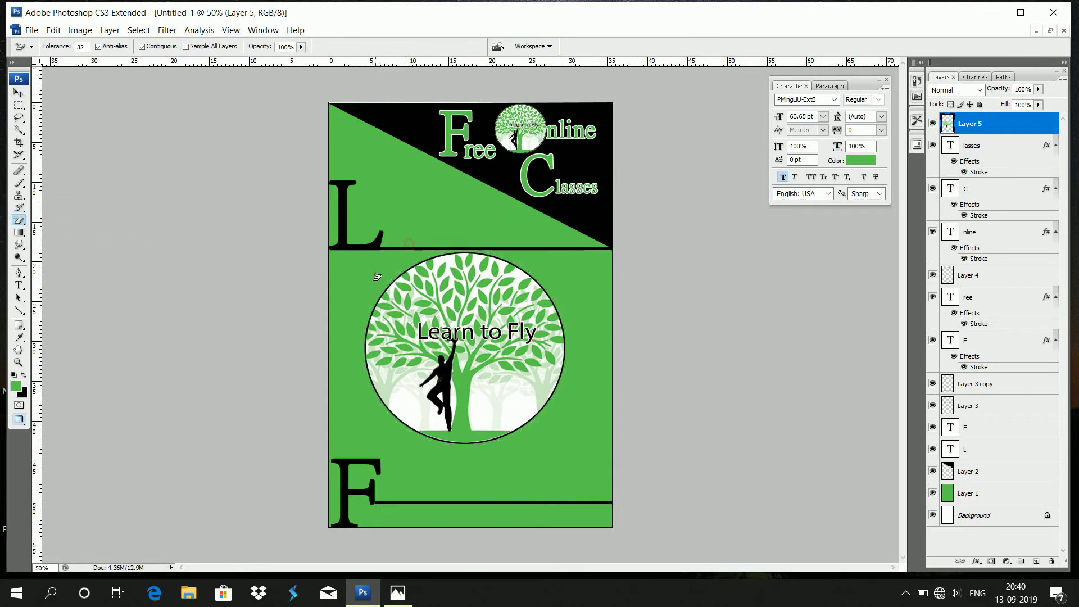
# Step: Scale the large logo down to about two thirds around its centre and move it to the page's left edge
pyautogui.click(19, 93)
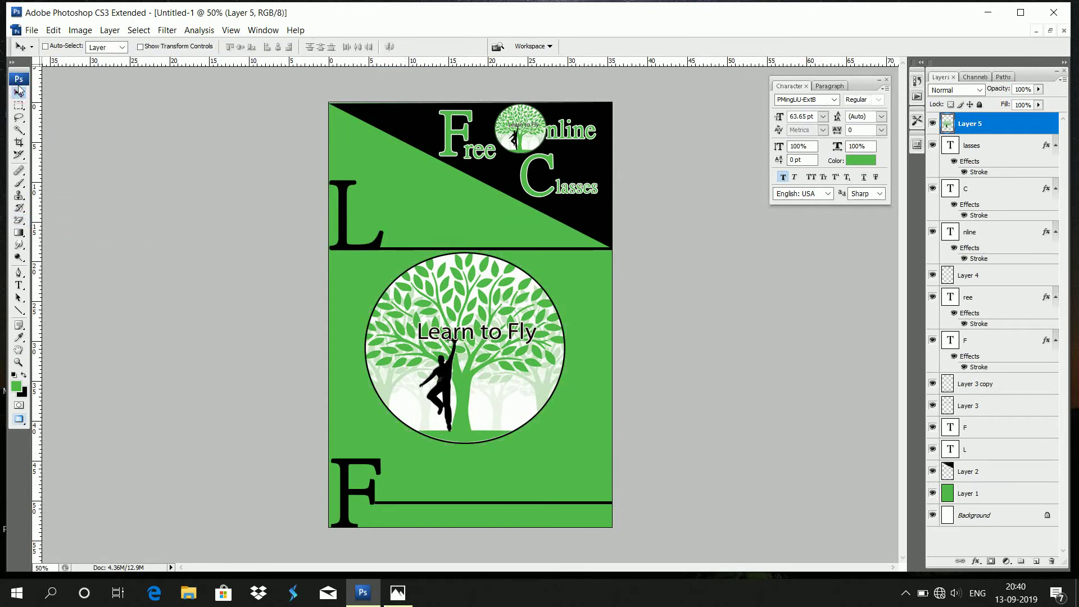
pyautogui.hotkey('ctrl', 't')
pyautogui.press('alt')
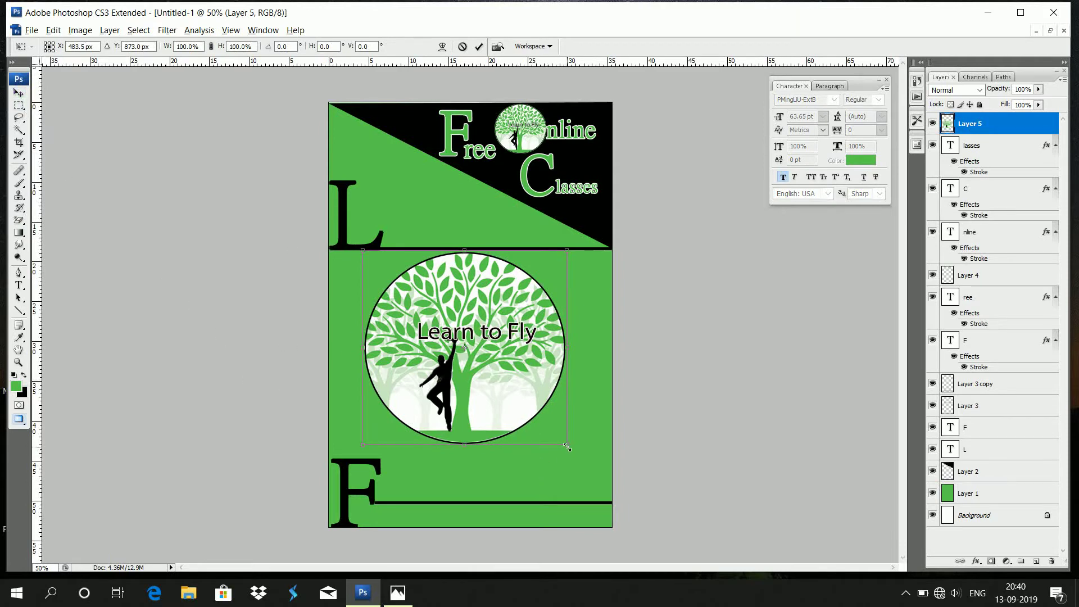
pyautogui.moveTo(567, 447); pyautogui.dragTo(537, 412)
pyautogui.press('Return')
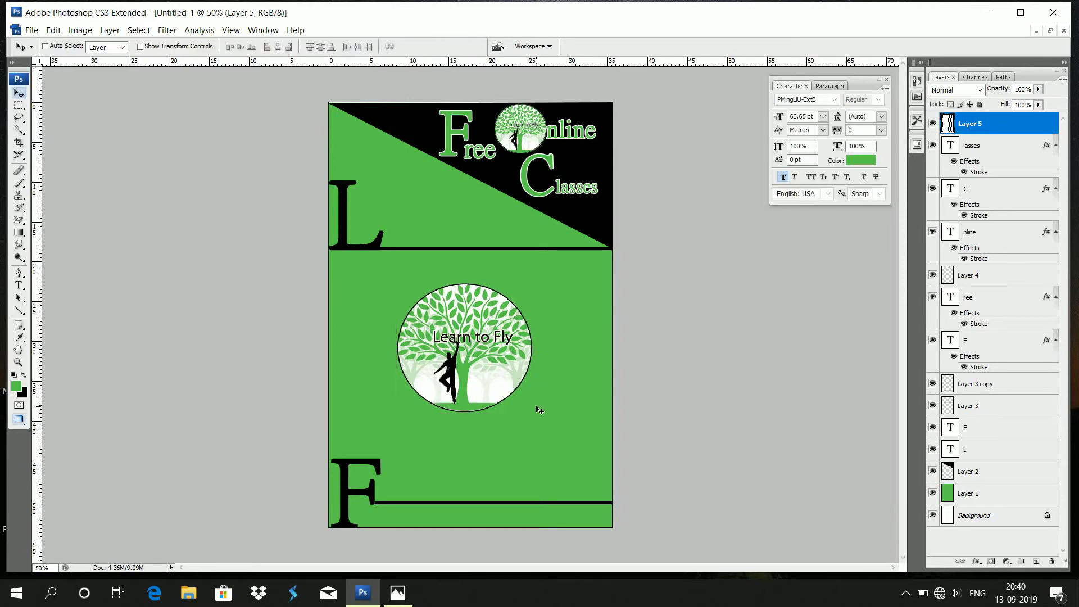
pyautogui.moveTo(513, 372); pyautogui.dragTo(441, 369)
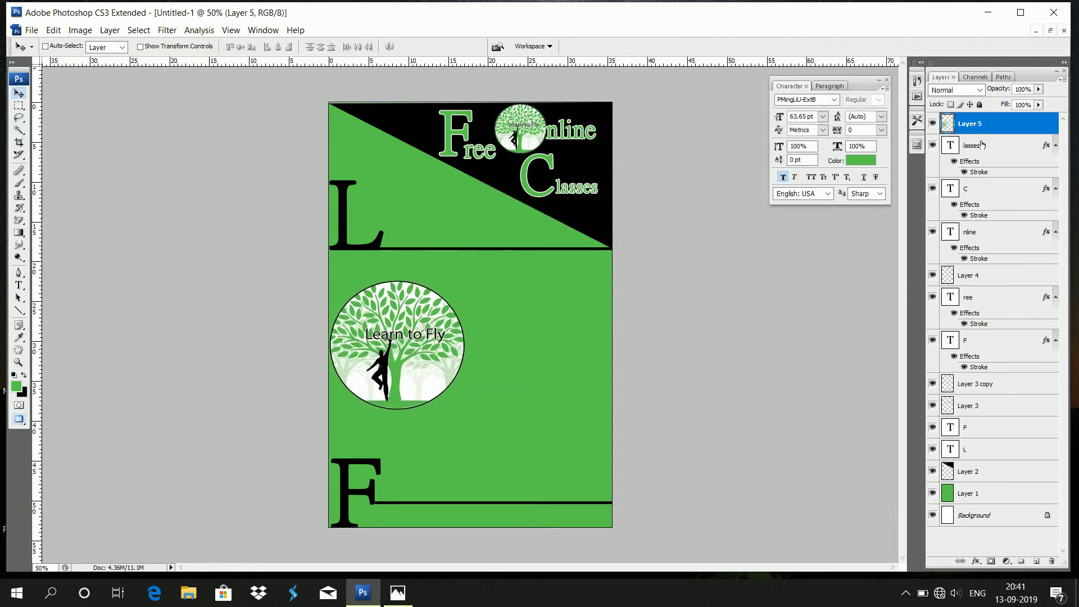
# Step: Give the large logo a black Multiply drop shadow with 75% opacity, 180° angle, 45 px distance, 1% spread and 0 px size
pyautogui.doubleClick(1024, 131)
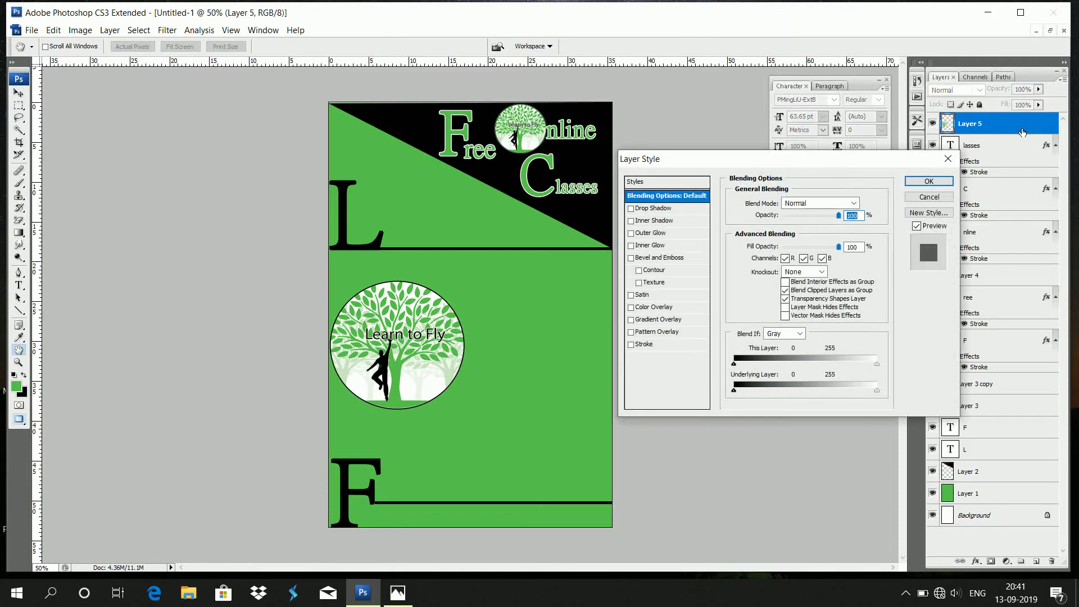
pyautogui.press('F1')
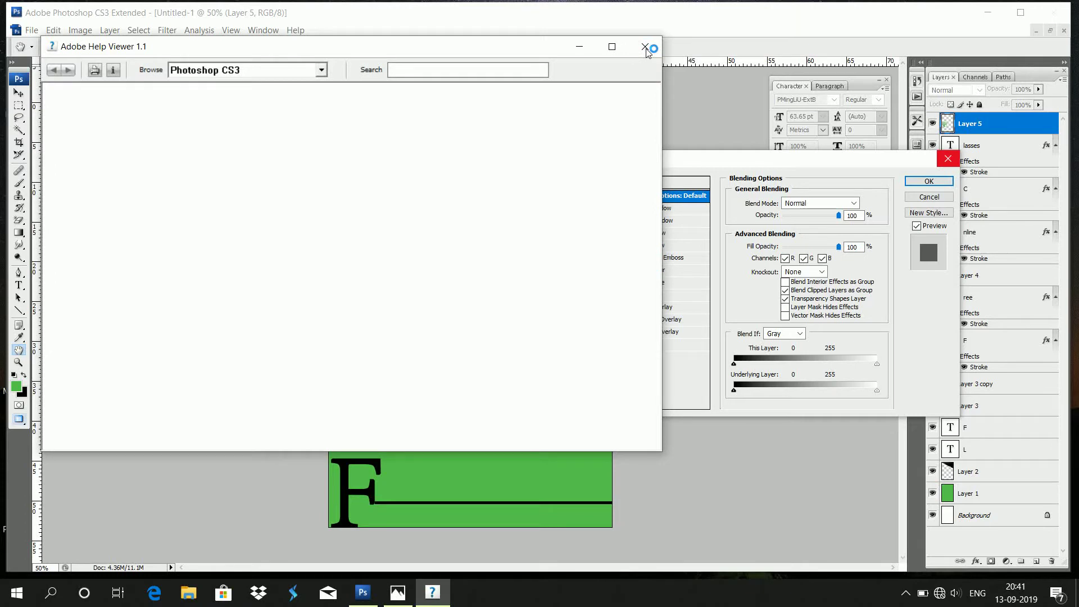
pyautogui.click(646, 47)
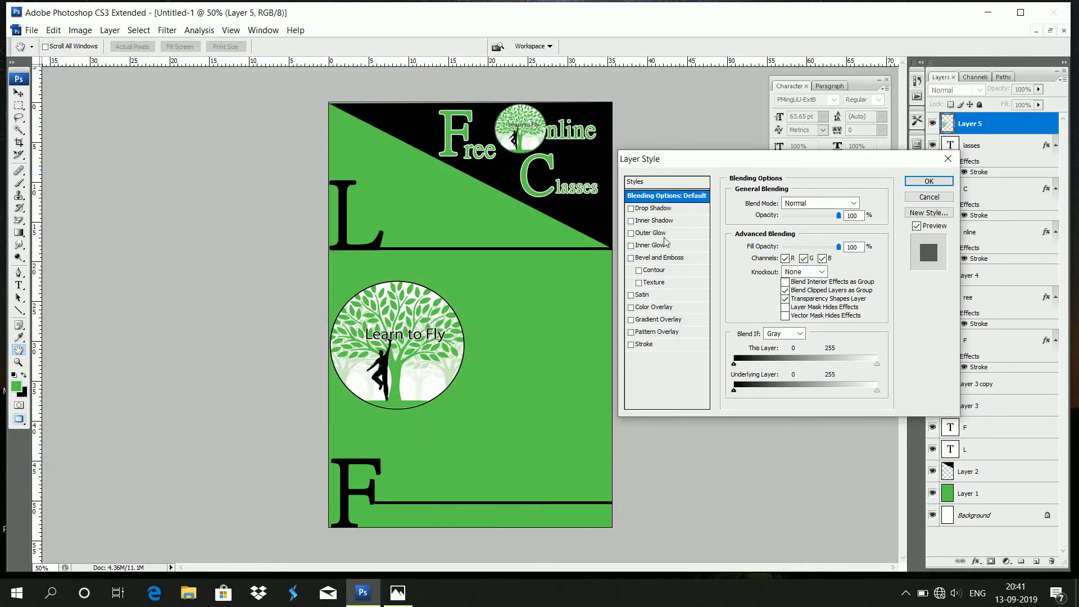
pyautogui.click(652, 210)
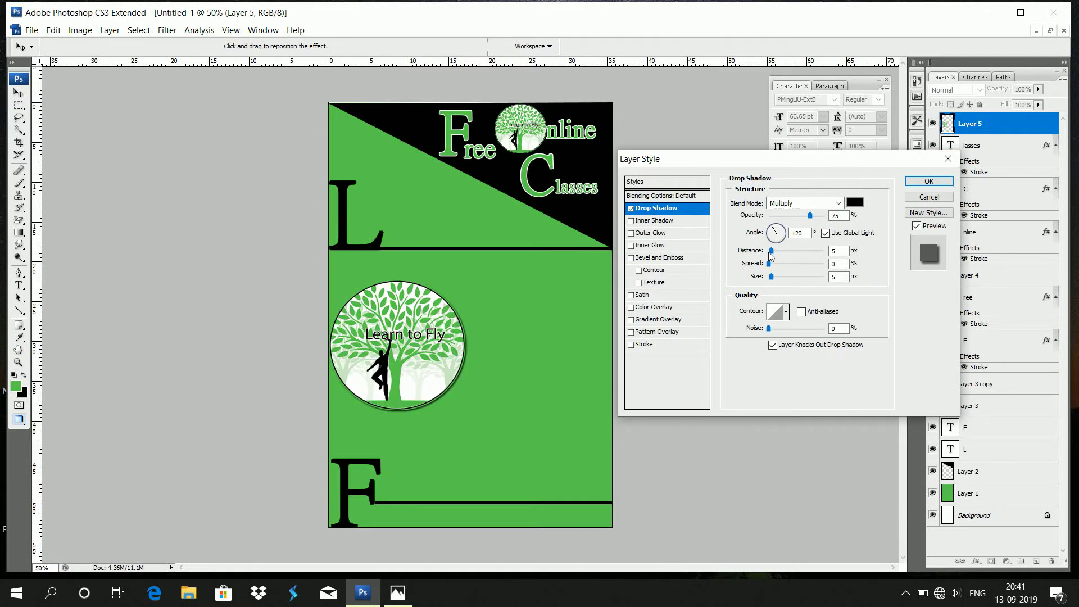
pyautogui.moveTo(771, 251)
pyautogui.mouseDown()
pyautogui.moveTo(783, 265)
pyautogui.moveTo(775, 277)
pyautogui.moveTo(769, 264)
pyautogui.moveTo(786, 277)
pyautogui.moveTo(768, 277)
pyautogui.moveTo(778, 255)
pyautogui.moveTo(796, 265)
pyautogui.moveTo(780, 229)
pyautogui.moveTo(769, 233)
pyautogui.mouseUp()
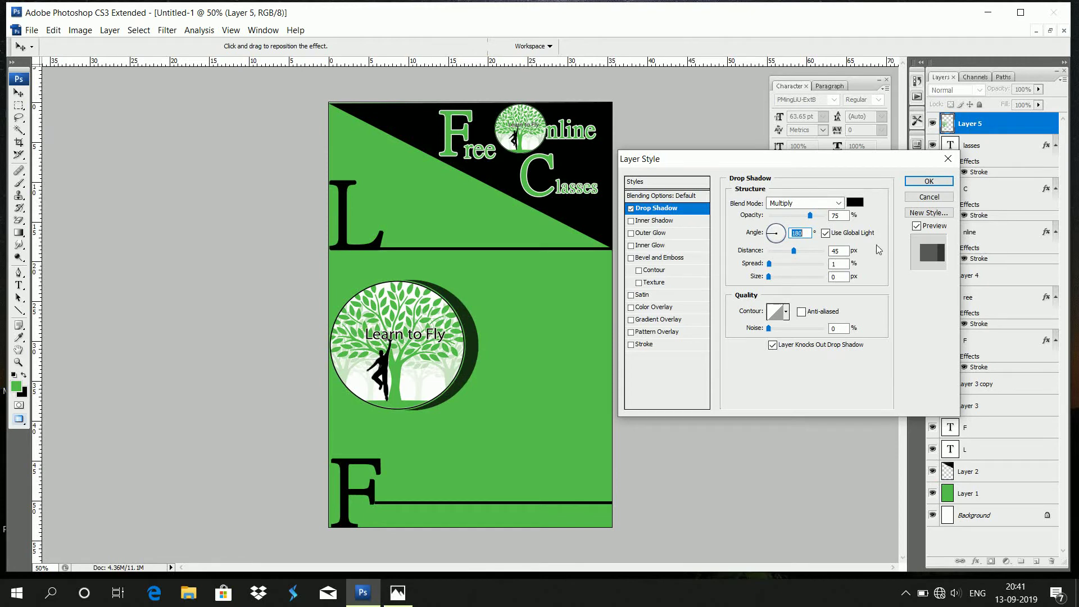
pyautogui.click(926, 180)
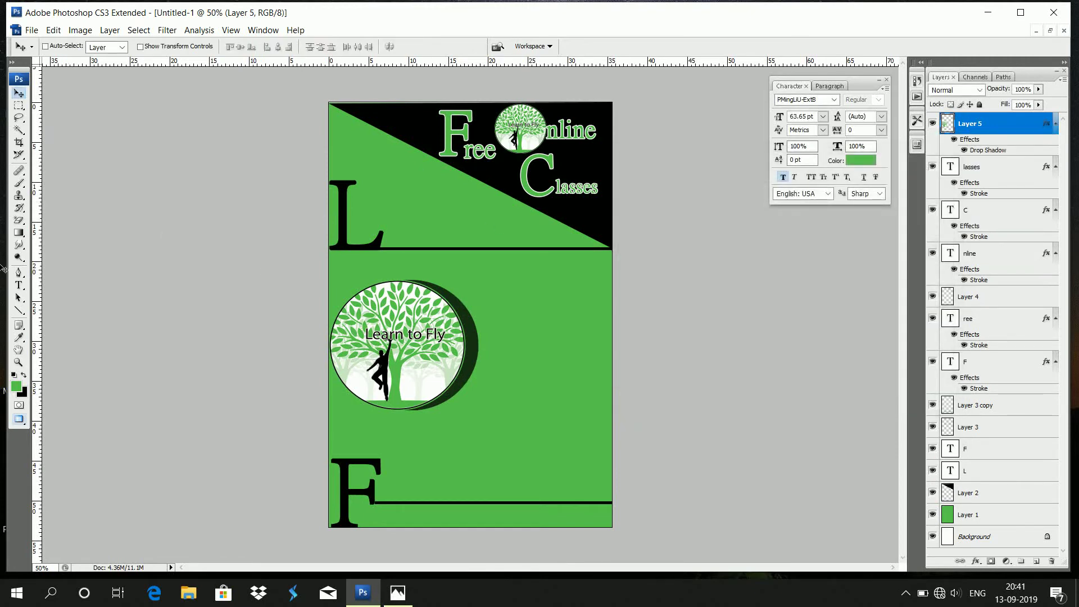
# Step: Add the text "Mso" at 63.65 pt in white (ffffff) on the green area beside the large logo
pyautogui.click(18, 287)
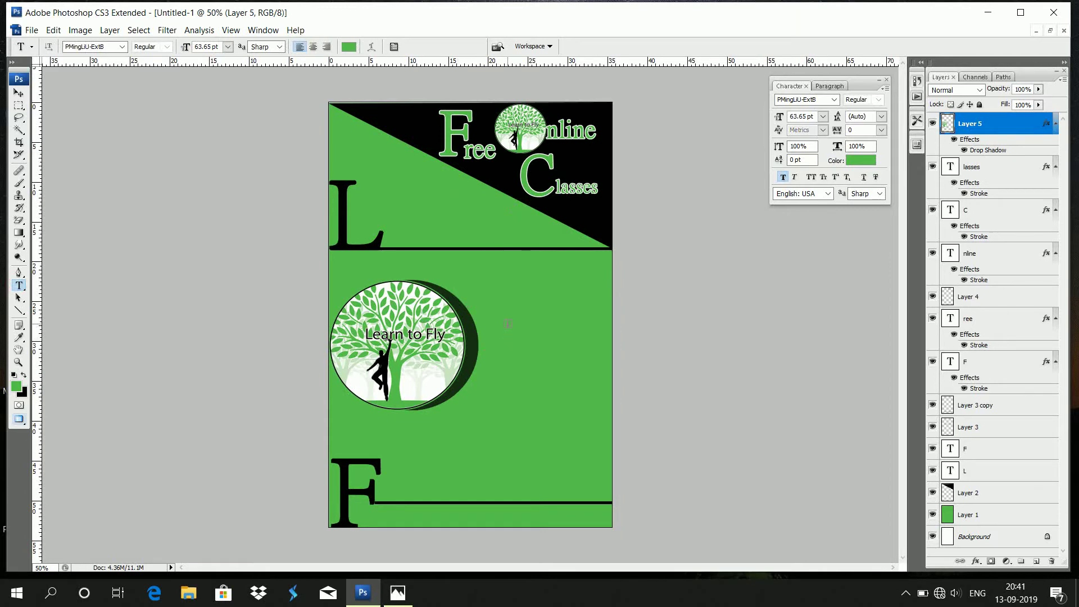
pyautogui.click(507, 318)
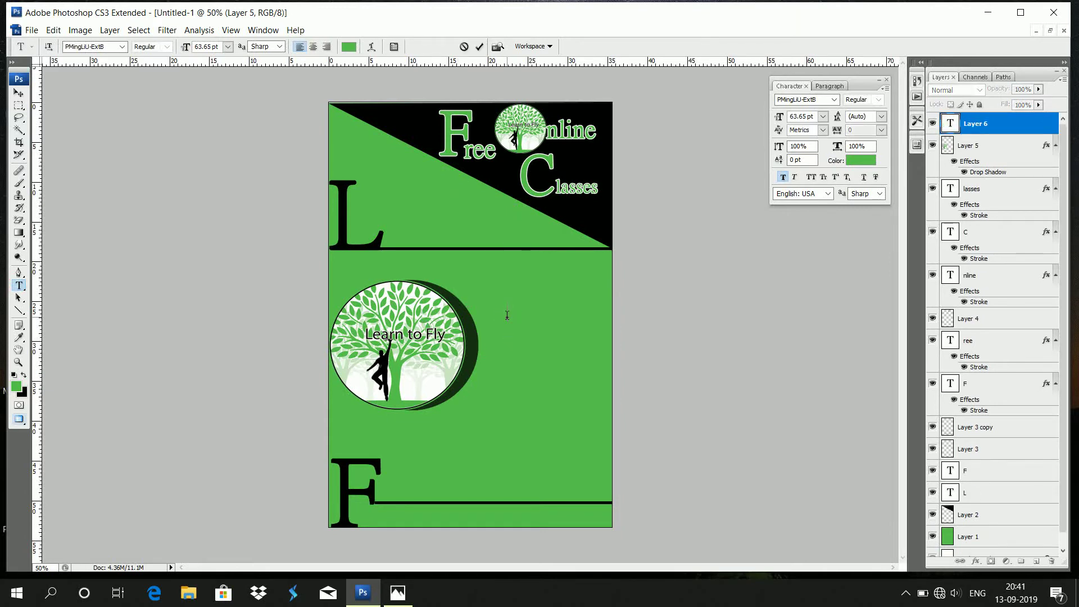
pyautogui.hotkey('shift', 'Left')
pyautogui.hotkey('shift', 'Left')
pyautogui.hotkey('shift', 'Left')
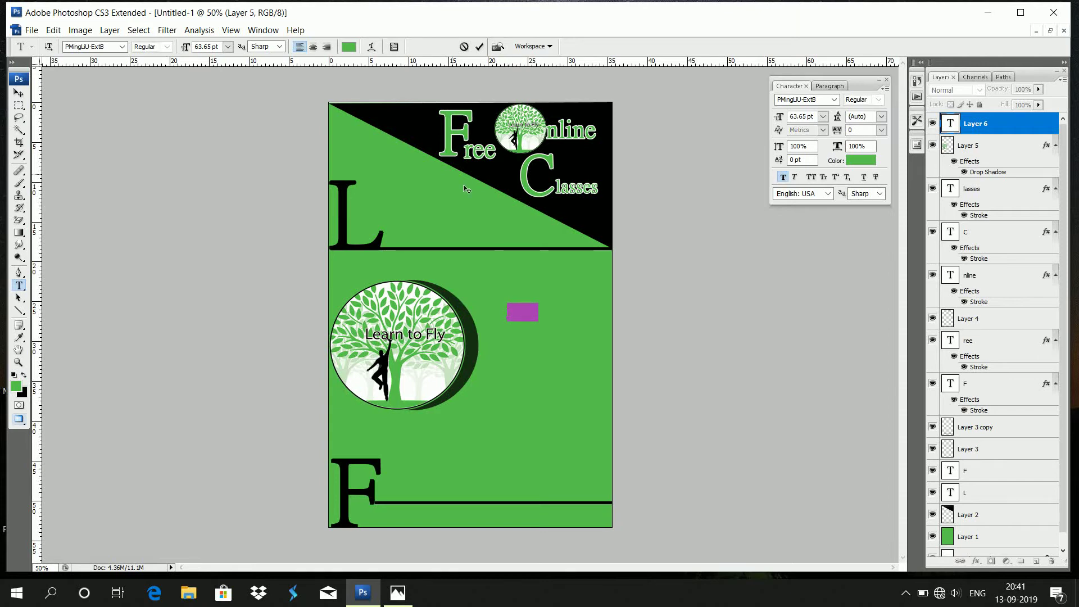
pyautogui.click(349, 47)
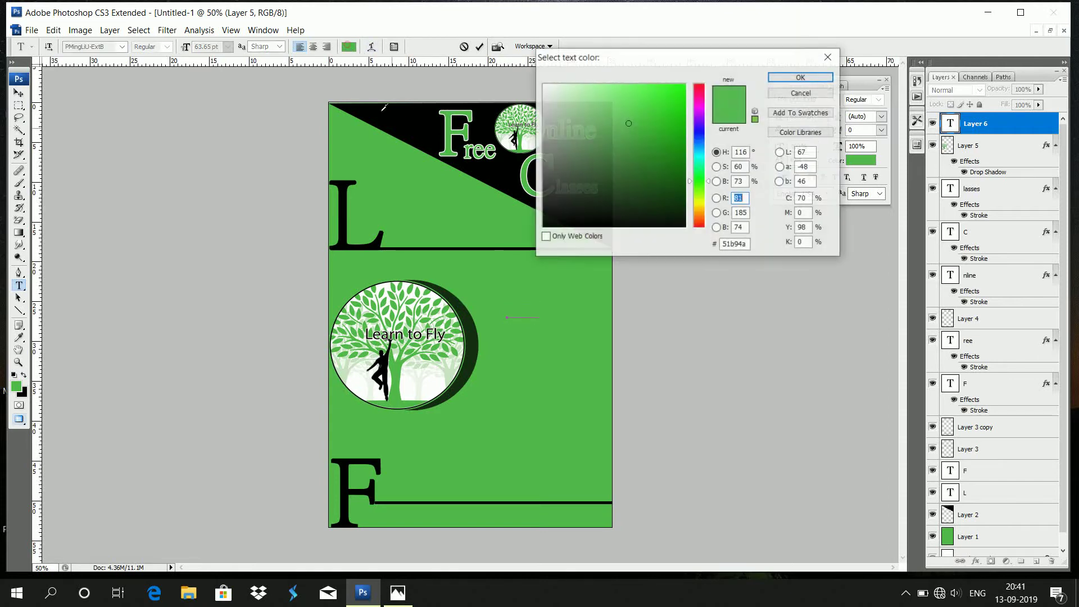
pyautogui.click(440, 382)
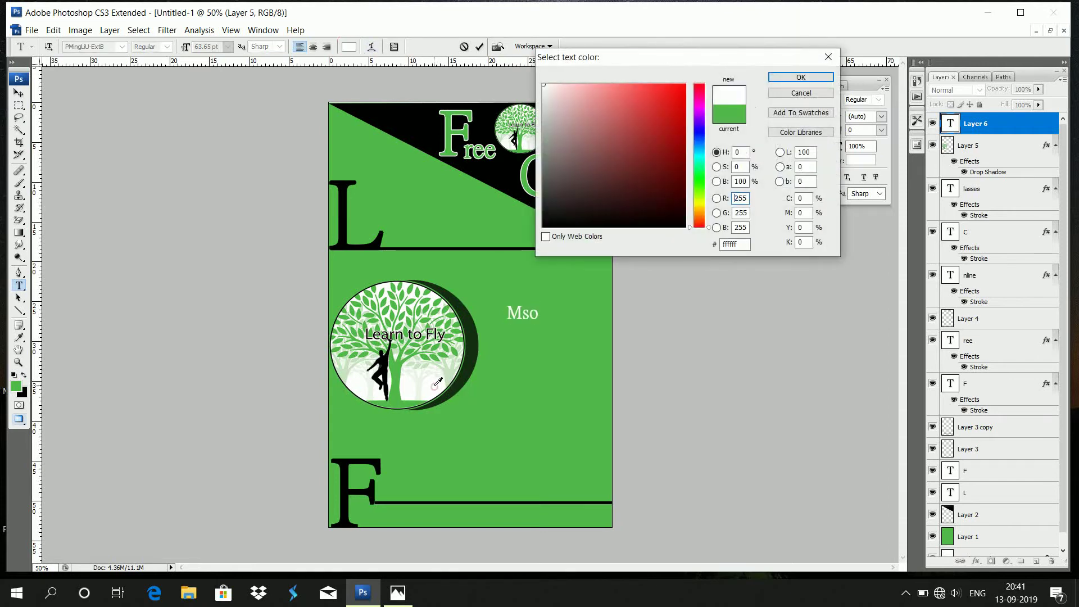
pyautogui.click(800, 77)
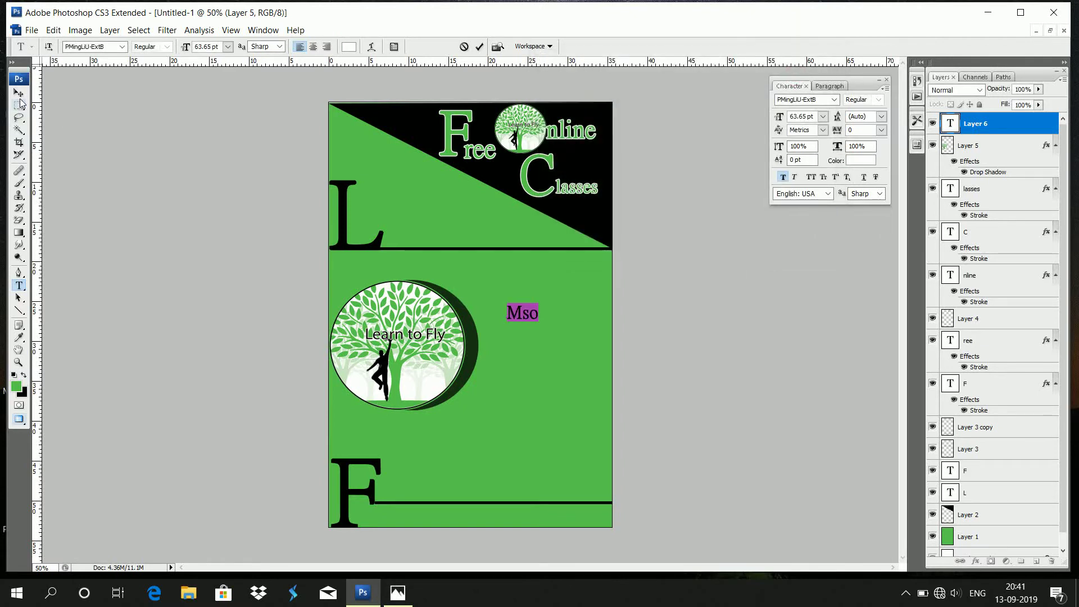
pyautogui.click(19, 93)
pyautogui.click(18, 285)
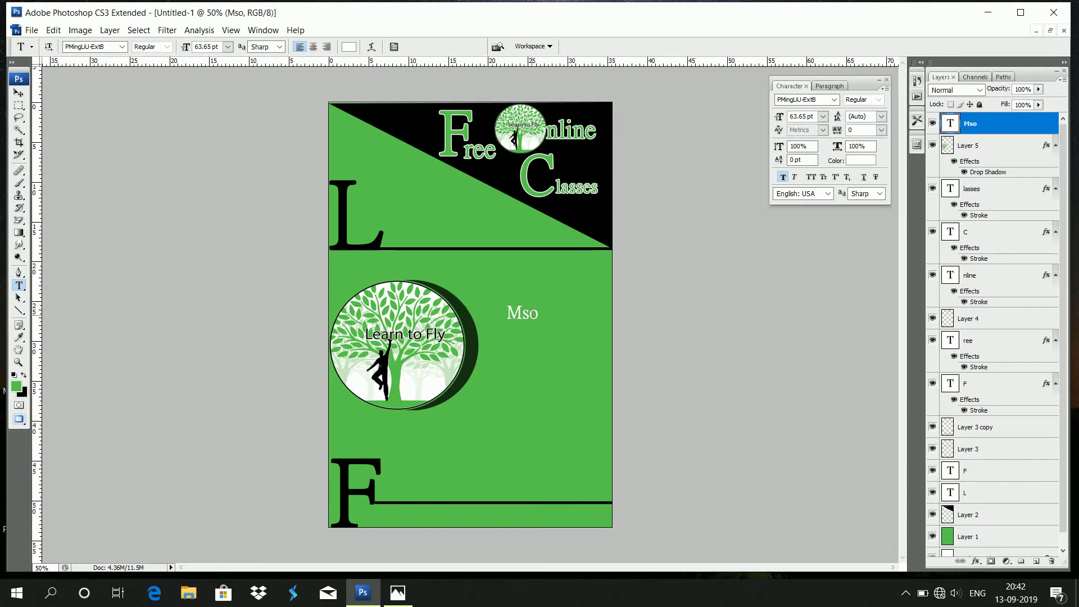
# Step: Complete the "Mso" text as "Ms office" and move it up and to the right, beside the top of the large logo
pyautogui.click(532, 314)
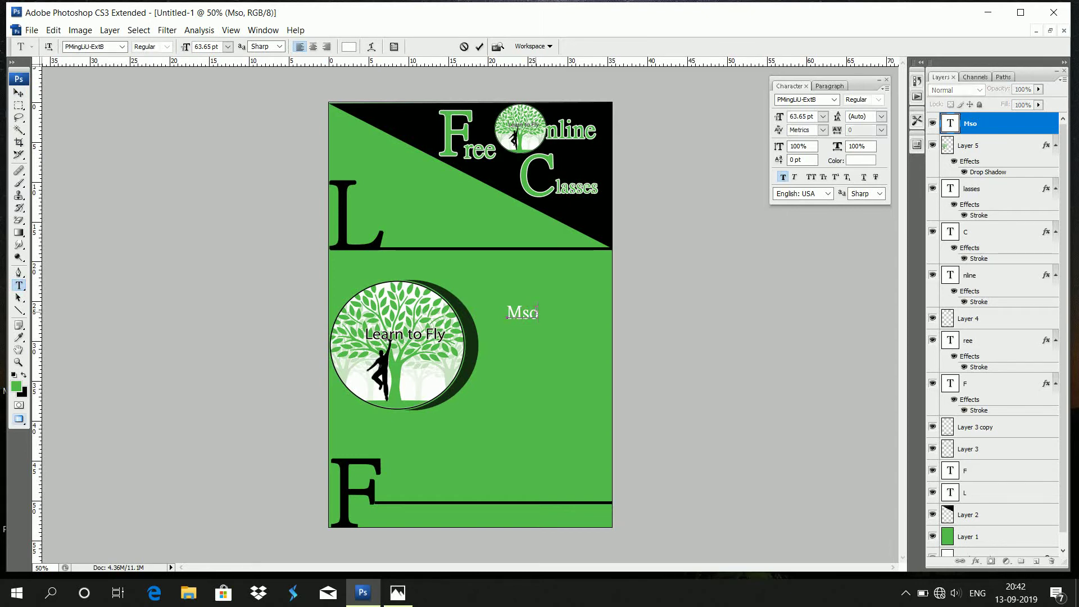
pyautogui.write('ffice')
pyautogui.click(529, 316)
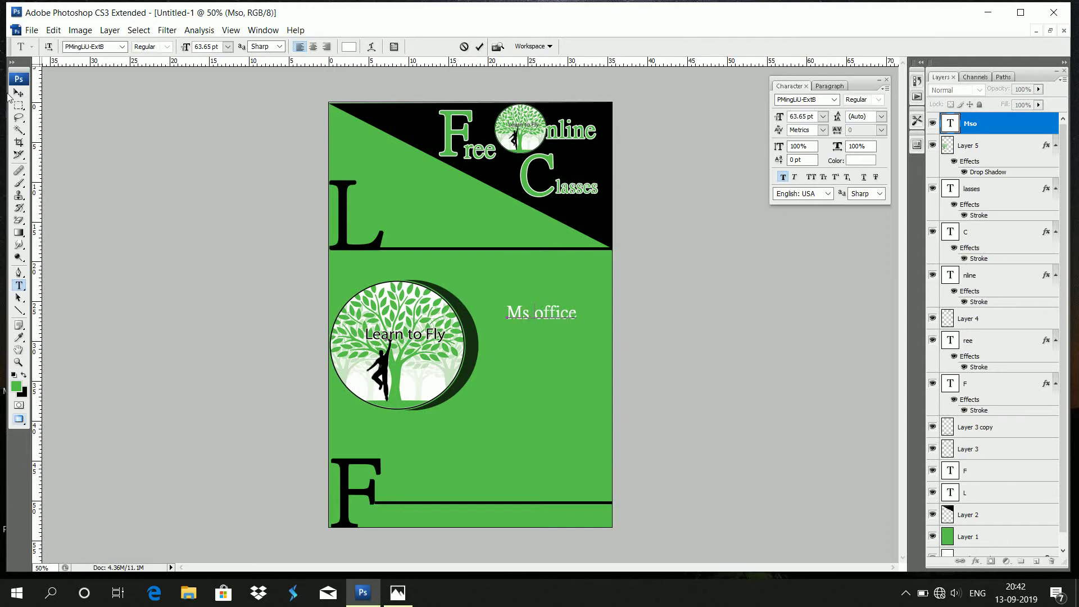
pyautogui.click(17, 94)
pyautogui.moveTo(556, 315); pyautogui.dragTo(578, 301)
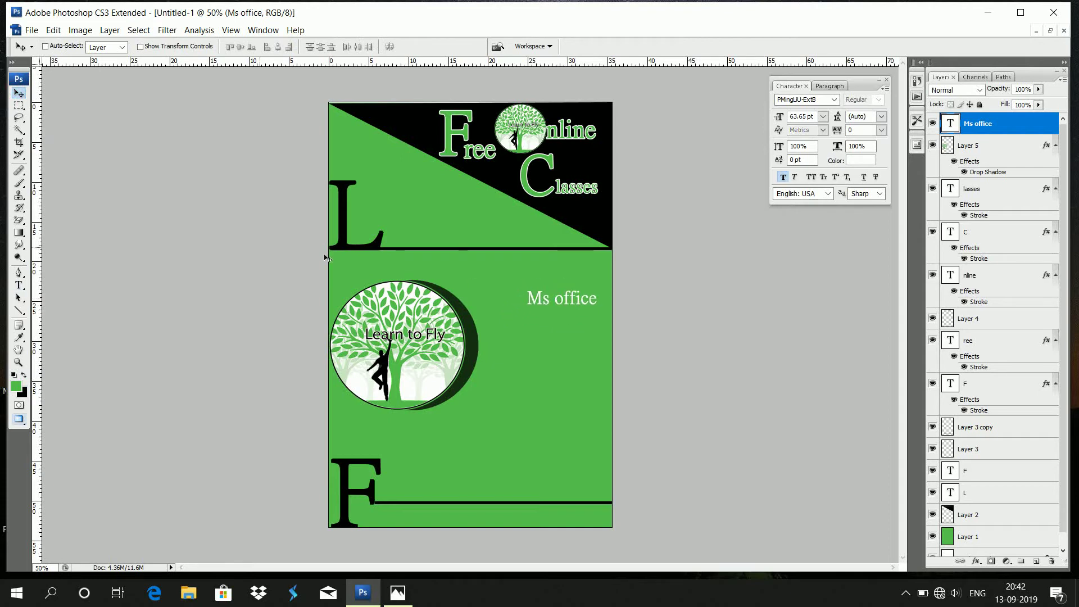
# Step: Add the white text "DTP" at 63.65 pt below "Ms office" and shift it roughly under the line above
pyautogui.click(18, 284)
pyautogui.click(534, 351)
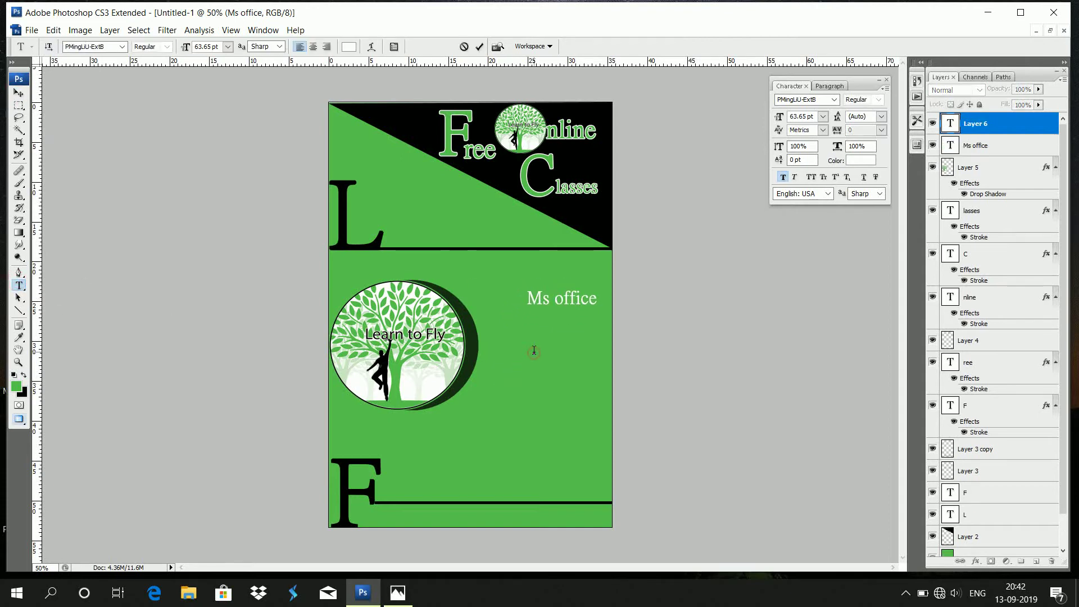
pyautogui.write('DTP')
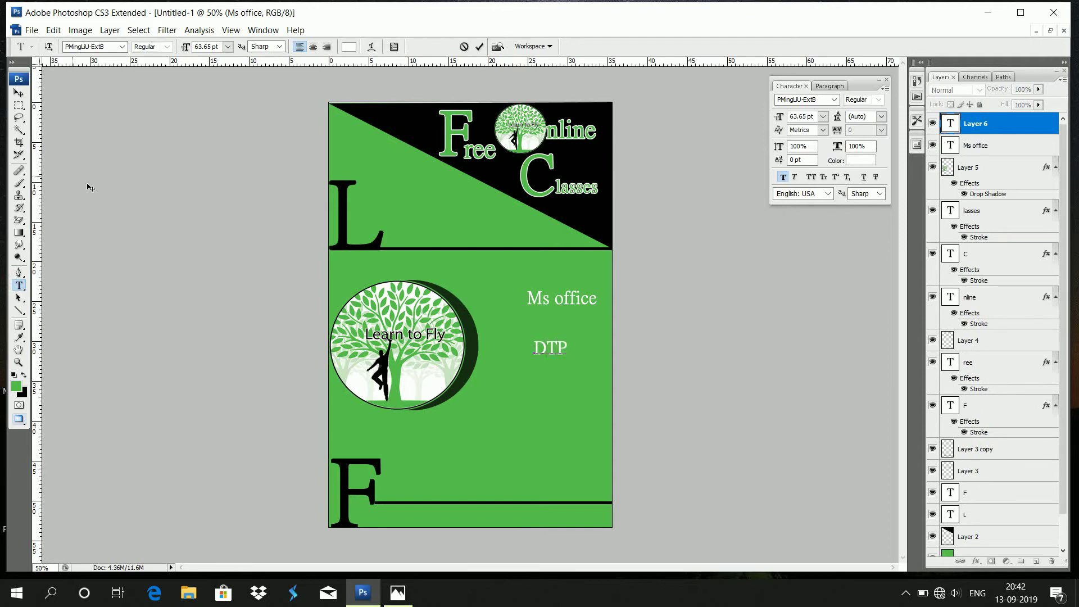
pyautogui.click(18, 92)
pyautogui.moveTo(554, 351); pyautogui.dragTo(559, 349)
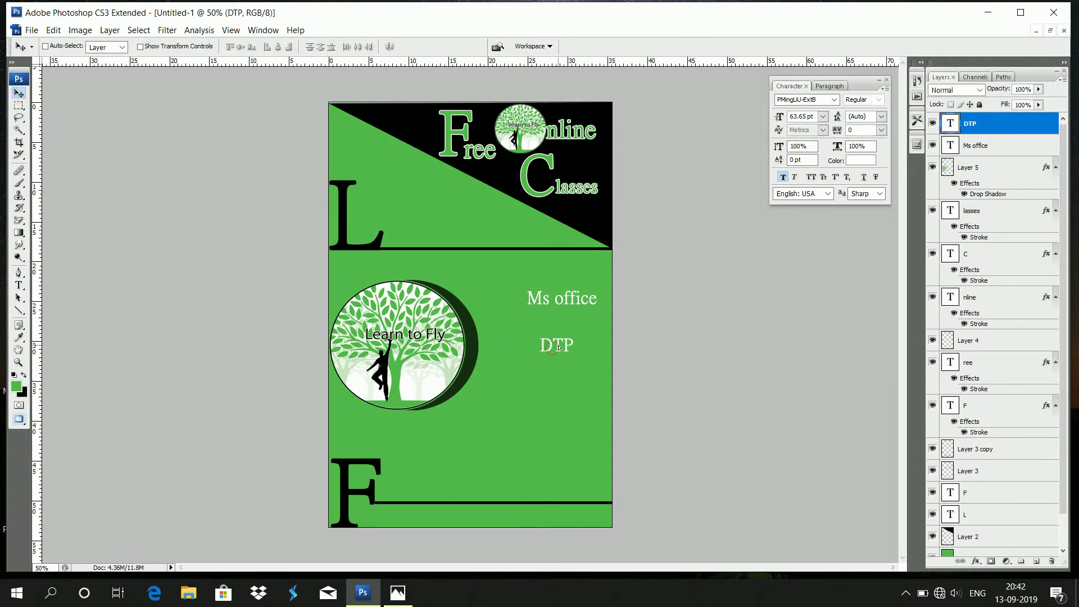
# Step: Add the white text "Tally G.S.T" at 63.65 pt below "DTP" and move it roughly under the other course names
pyautogui.click(19, 285)
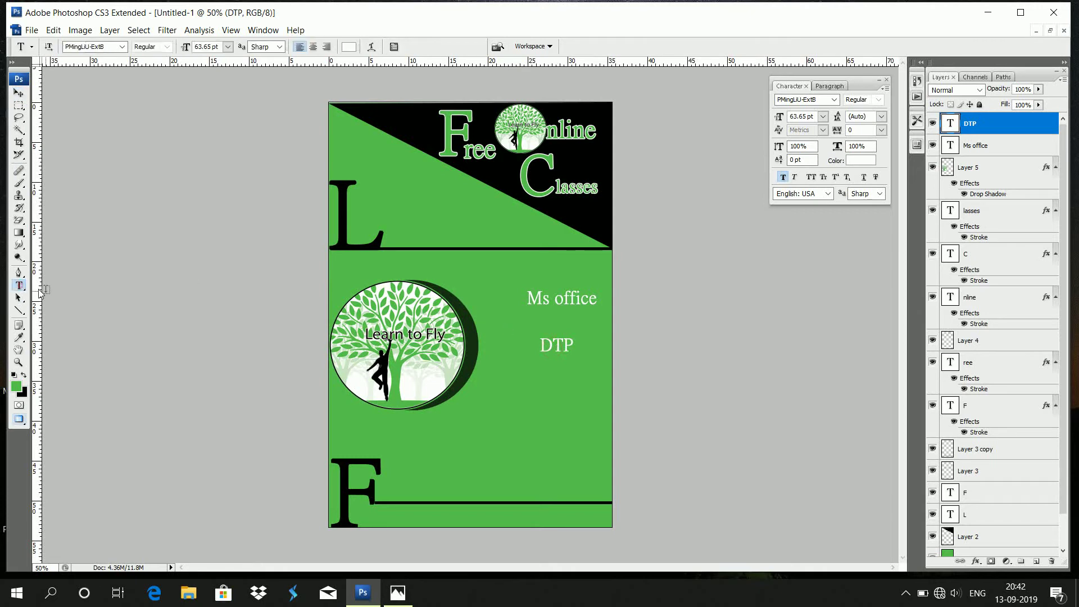
pyautogui.click(497, 398)
pyautogui.write('Tally G.S.T')
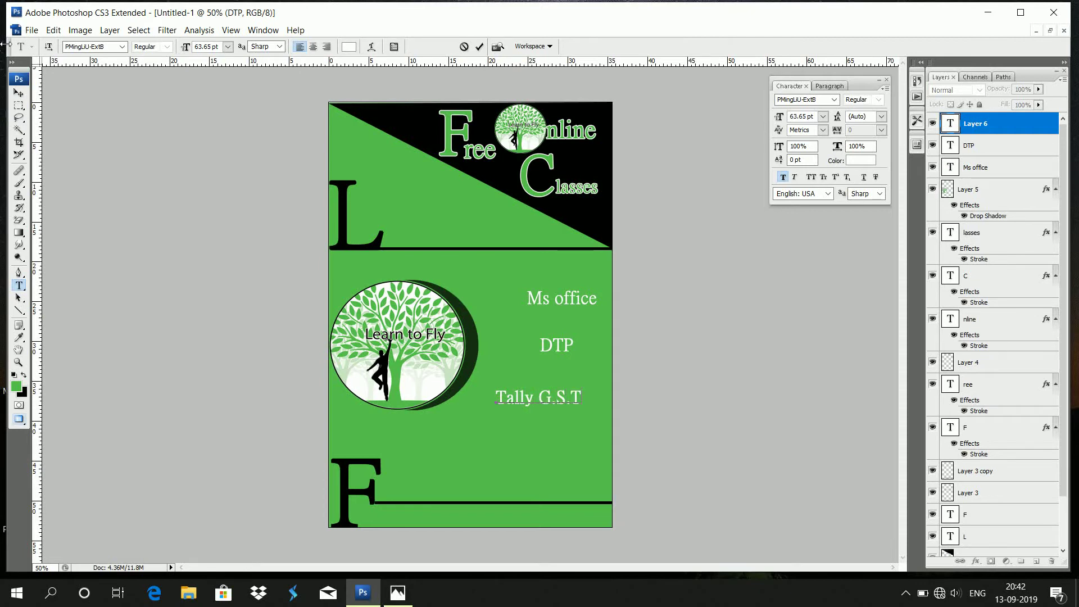
pyautogui.click(19, 93)
pyautogui.moveTo(540, 406)
pyautogui.mouseDown()
pyautogui.moveTo(562, 402)
pyautogui.moveTo(542, 396)
pyautogui.mouseUp()
# Step: Add the white text "Junior Anm" at 63.65 pt below "Tally G.S.T" and move it left so it fits on the page
pyautogui.click(18, 285)
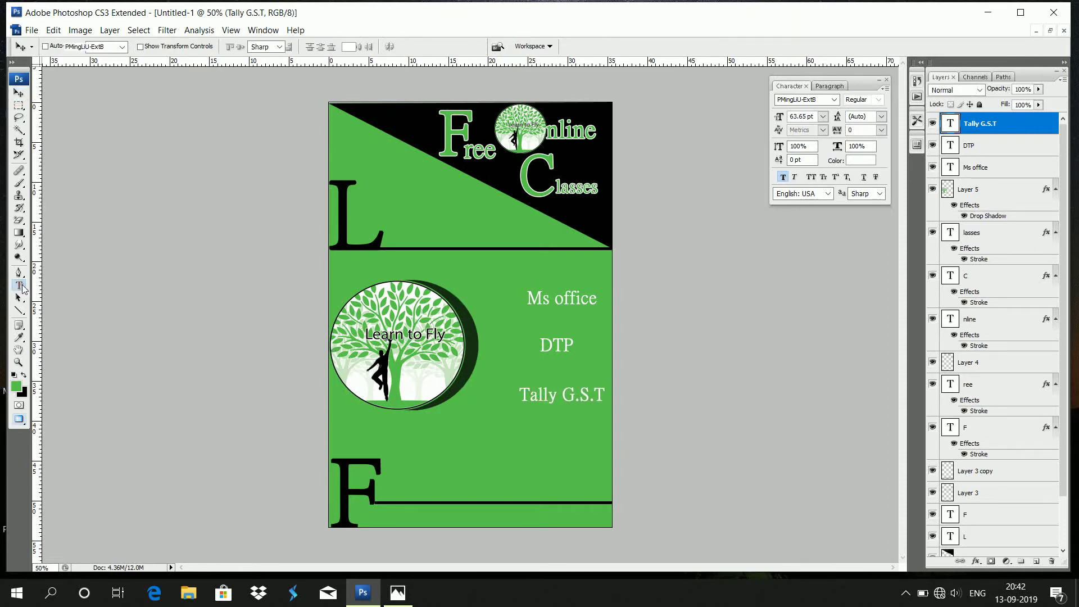
pyautogui.click(543, 450)
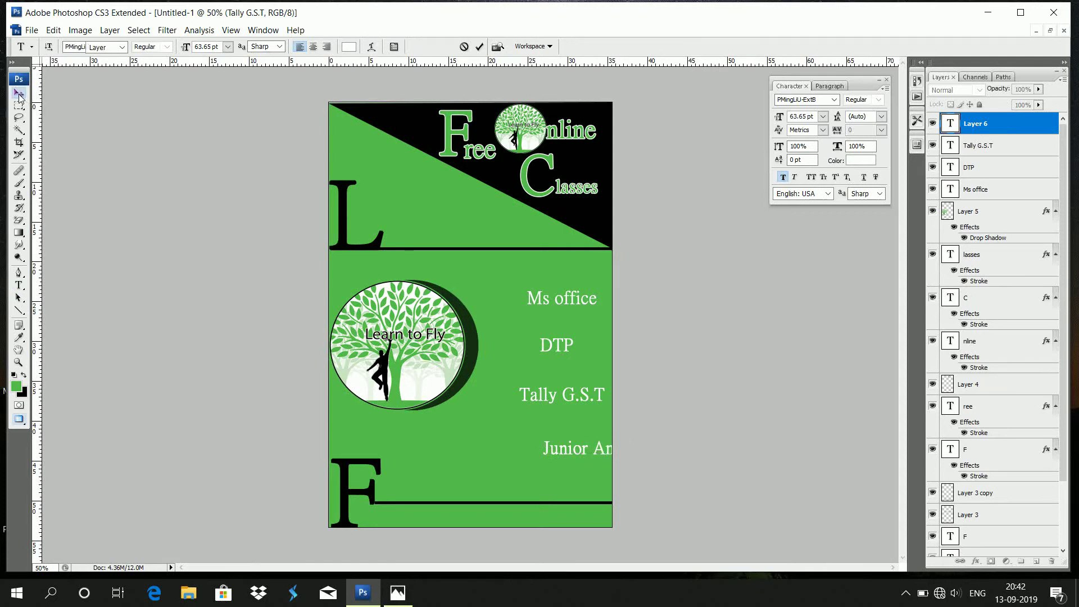
pyautogui.click(19, 93)
pyautogui.moveTo(583, 453); pyautogui.dragTo(562, 445)
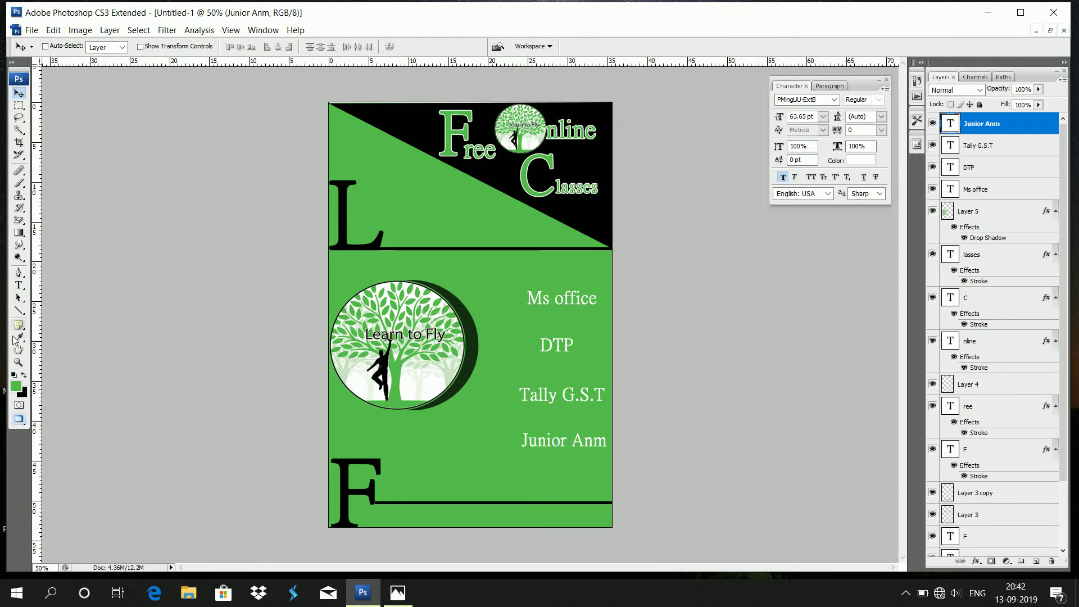
# Step: Create a rounded rectangular selection around the "Ms office" text using the Rounded Rectangle tool with a 25 cm radius
pyautogui.click(20, 258)
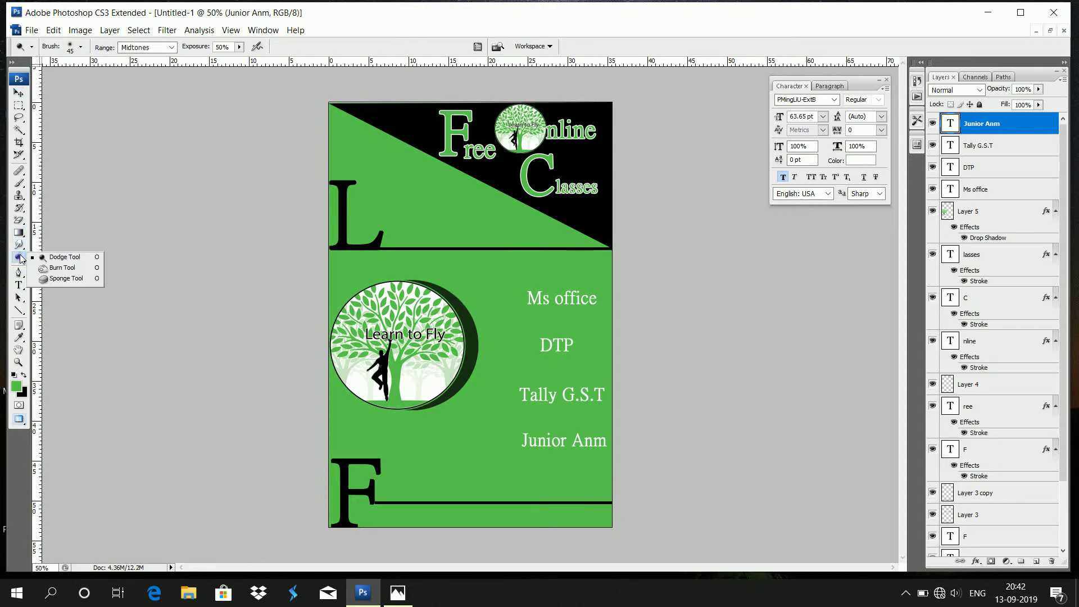
pyautogui.click(18, 312)
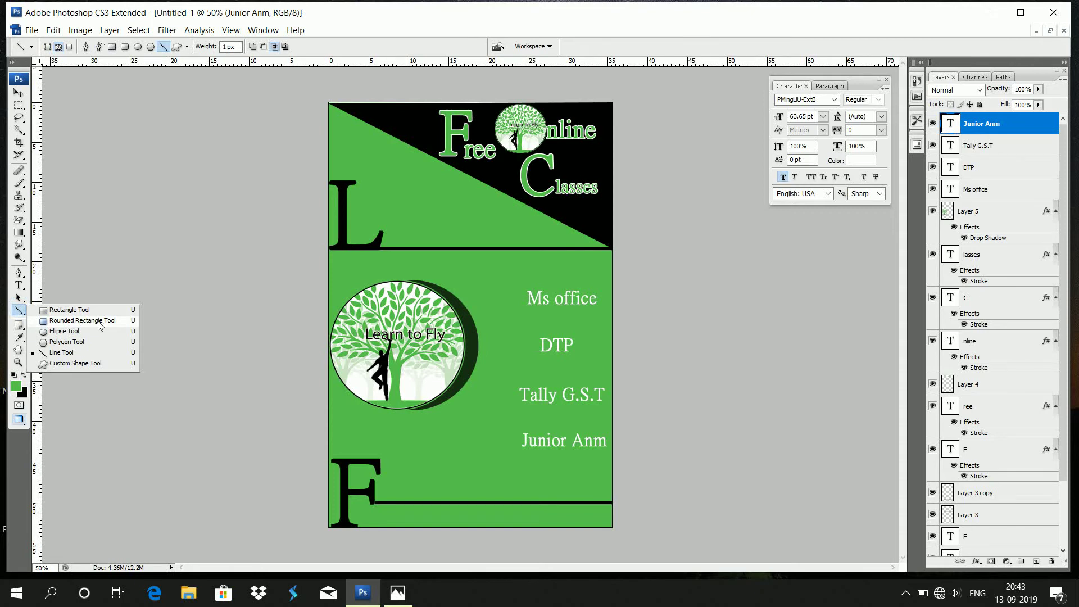
pyautogui.click(99, 325)
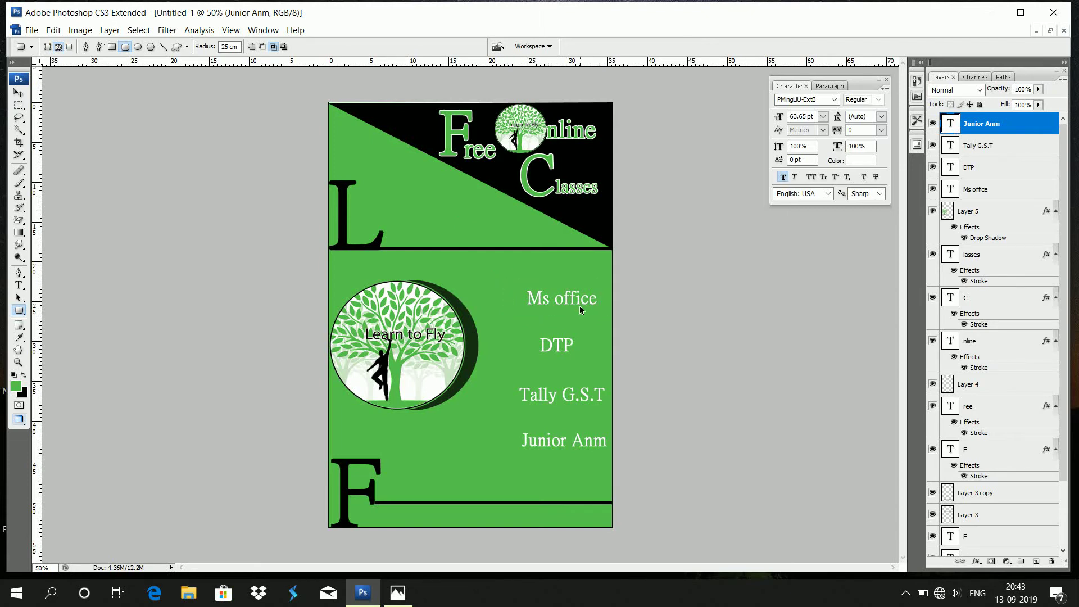
pyautogui.moveTo(507, 279); pyautogui.dragTo(609, 312)
pyautogui.rightClick(570, 297)
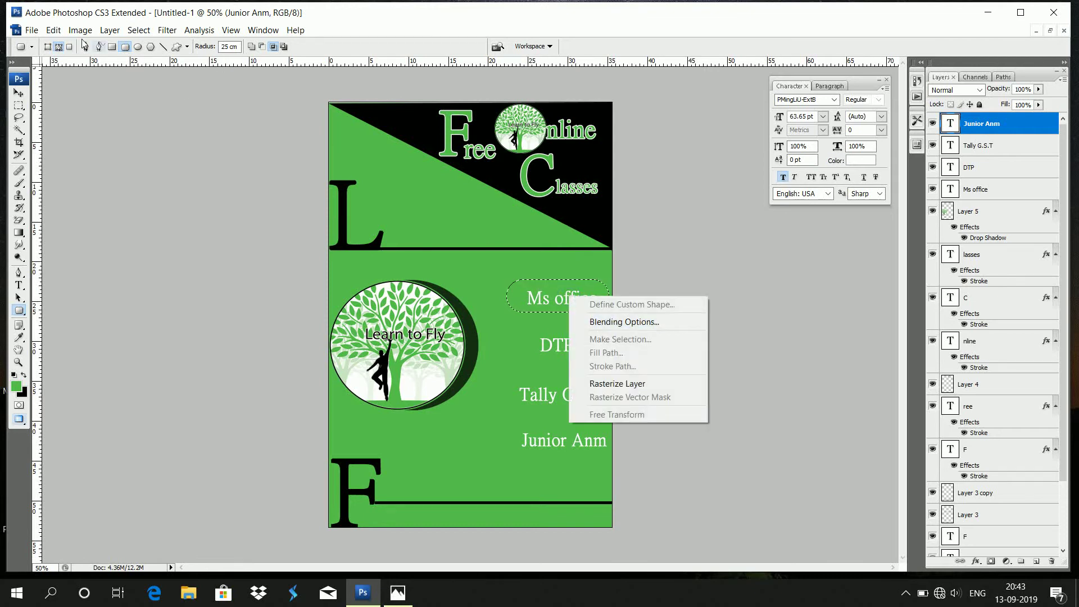
pyautogui.click(54, 30)
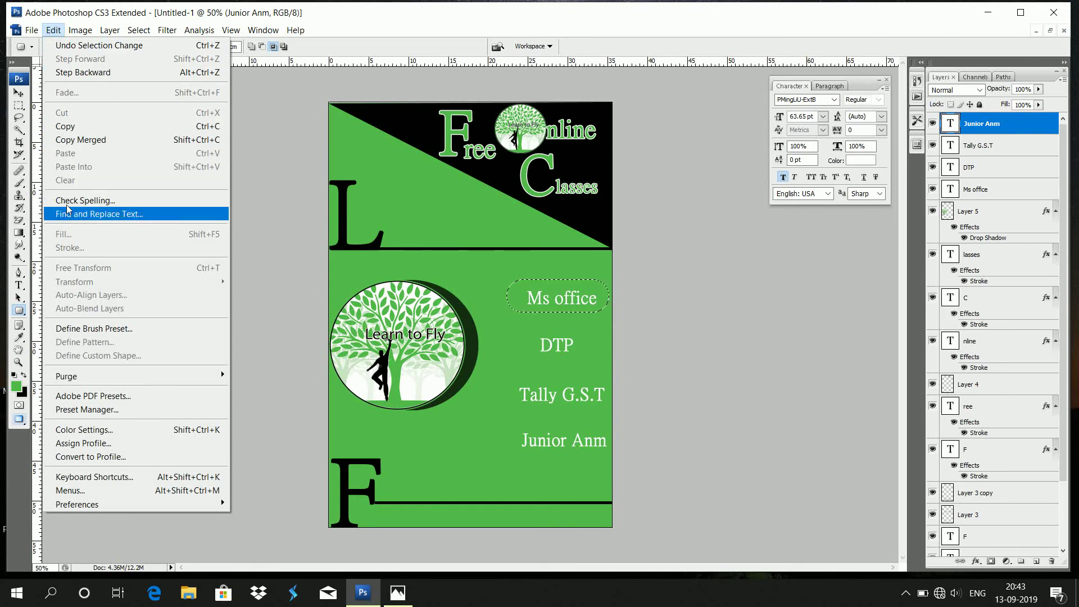
pyautogui.click(18, 92)
pyautogui.click(54, 29)
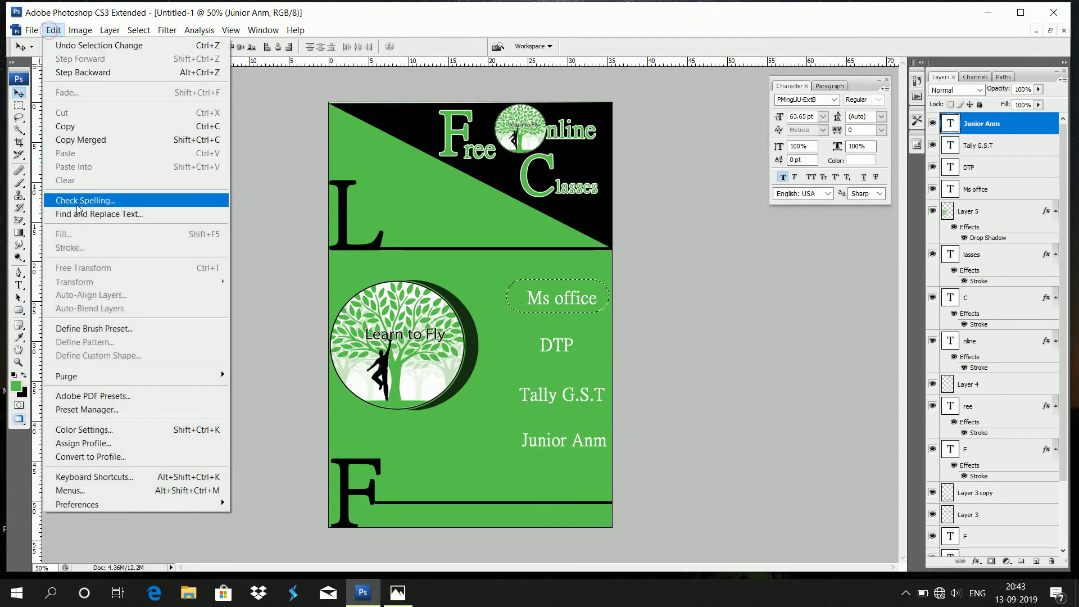
pyautogui.click(77, 254)
pyautogui.rightClick(582, 288)
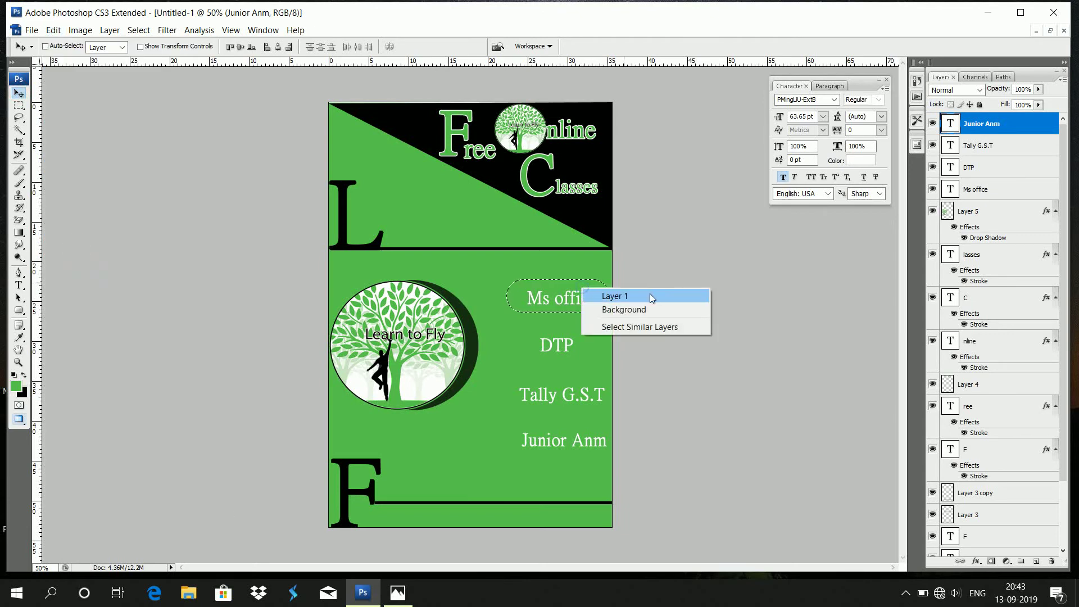
pyautogui.click(631, 263)
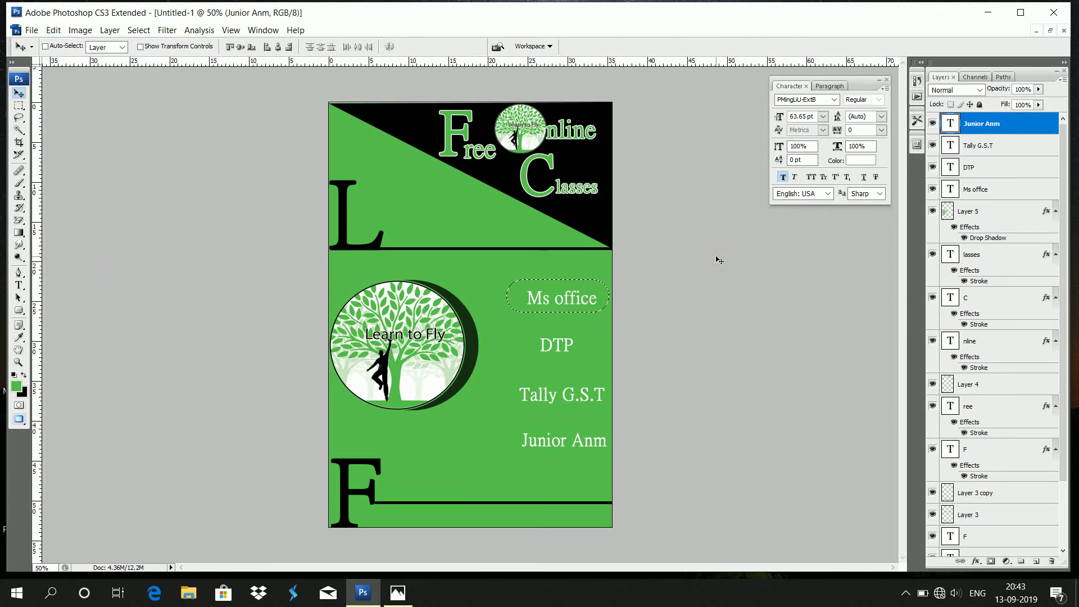
# Step: Add a new empty layer above the "Junior Anm" text layer, keeping the rounded selection active
pyautogui.hotkey('ctrl', 'shift', 'n')
pyautogui.press('Return')
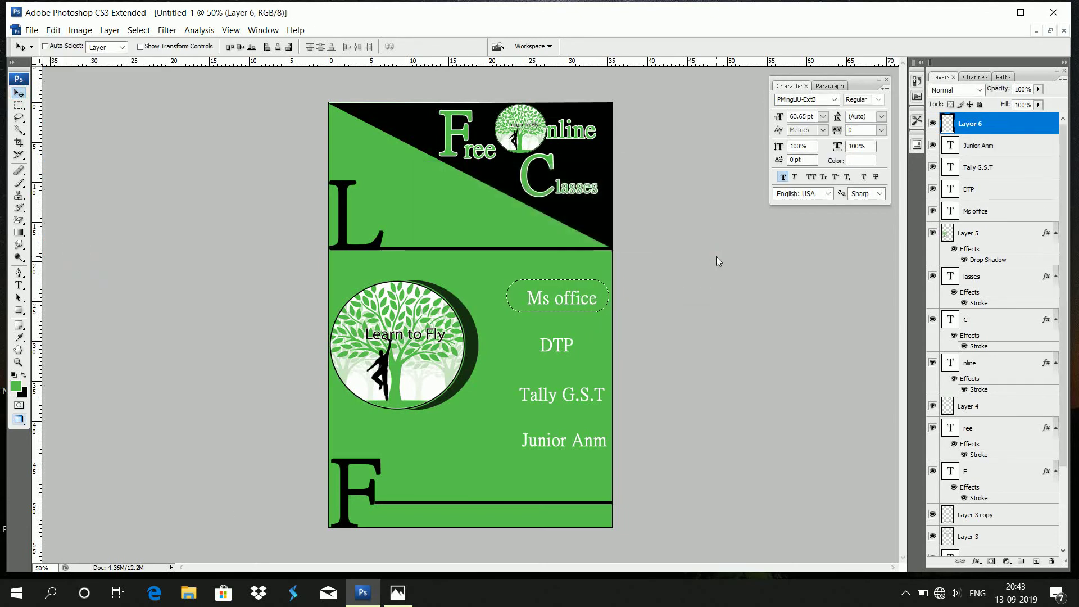
pyautogui.moveTo(556, 288); pyautogui.dragTo(554, 285)
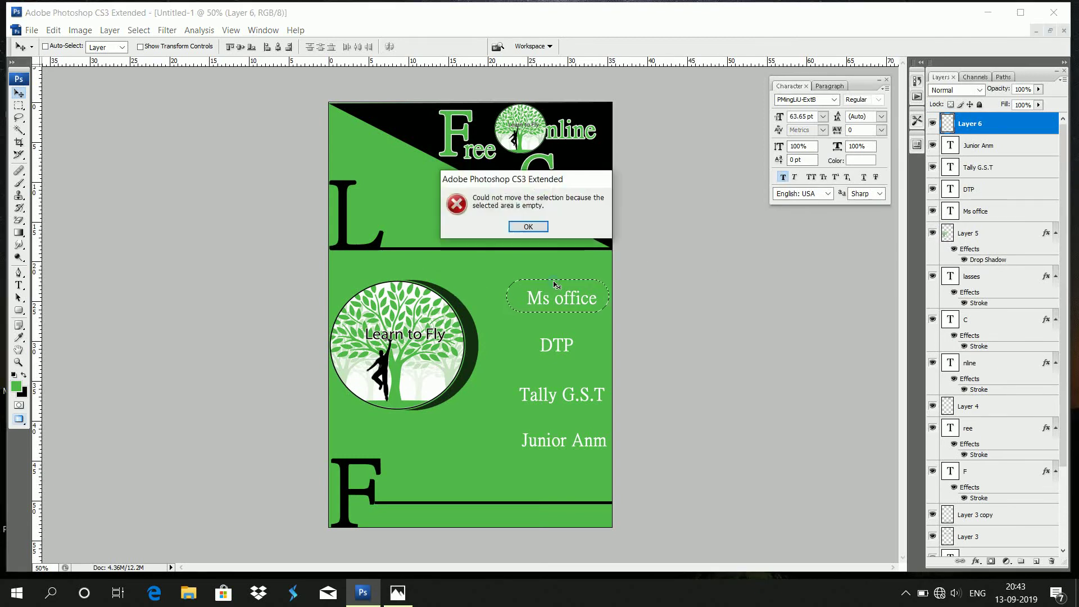
pyautogui.click(531, 226)
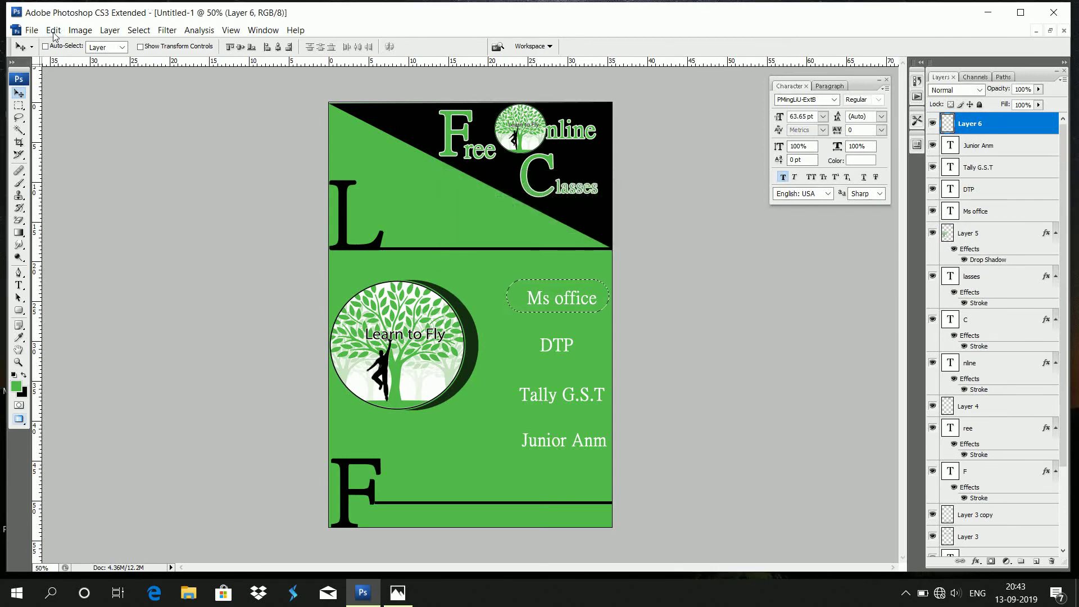
# Step: Stroke the rounded selection with a 10 px centred near-black line (131813) at 100% opacity, and deselect
pyautogui.click(53, 30)
pyautogui.click(61, 247)
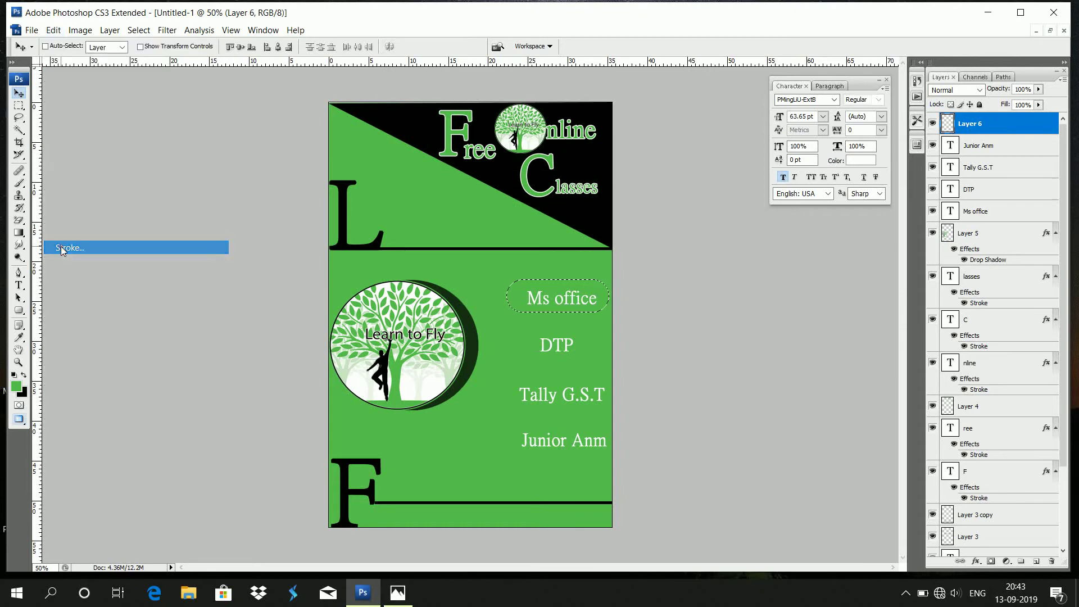
pyautogui.moveTo(615, 285); pyautogui.dragTo(733, 287)
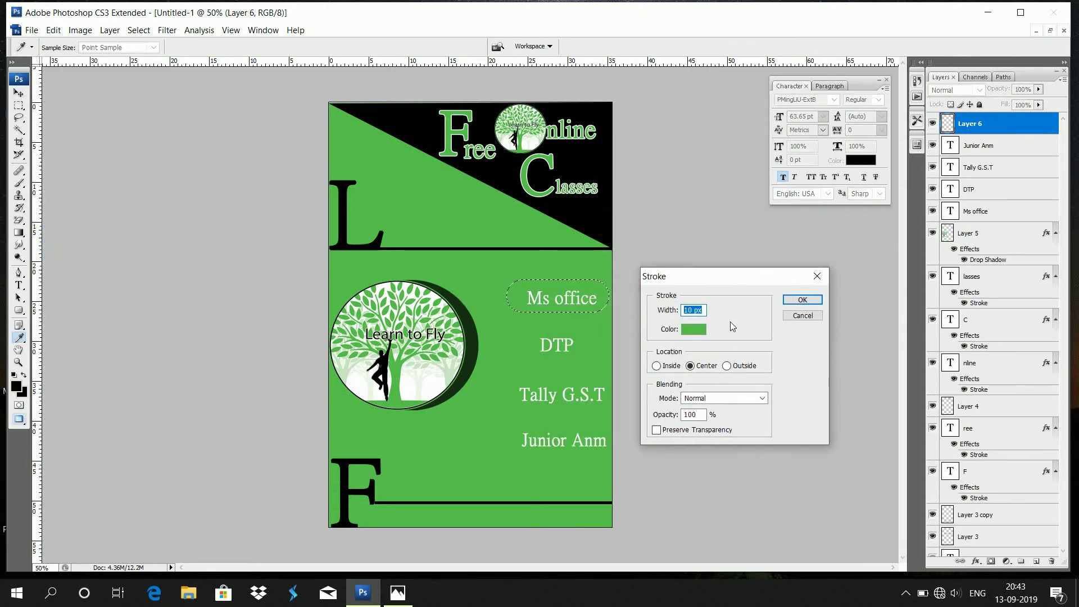
pyautogui.click(693, 329)
pyautogui.click(572, 214)
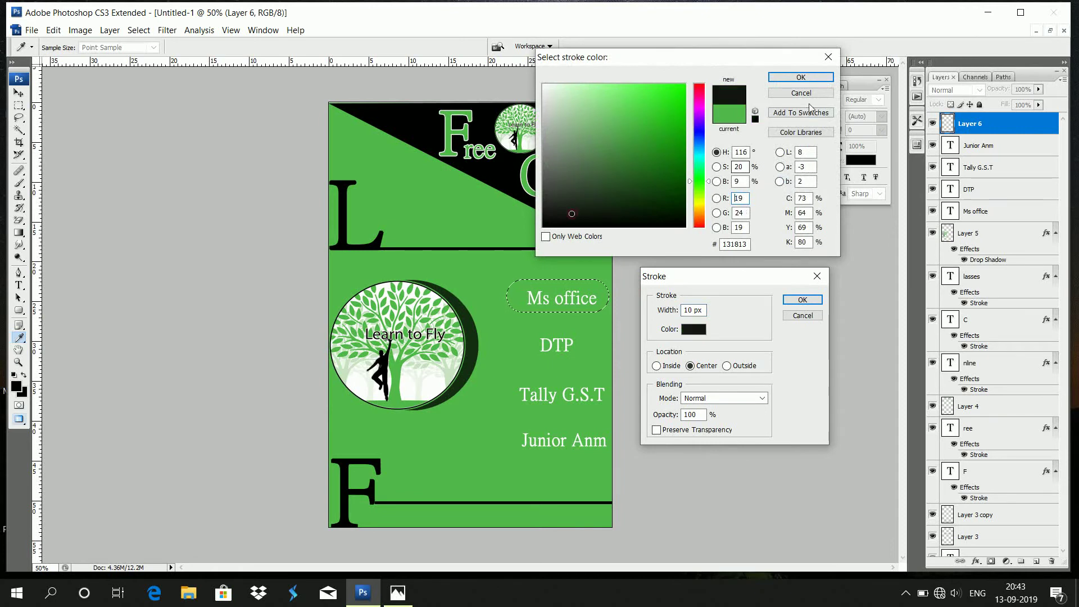
pyautogui.click(801, 77)
pyautogui.click(793, 300)
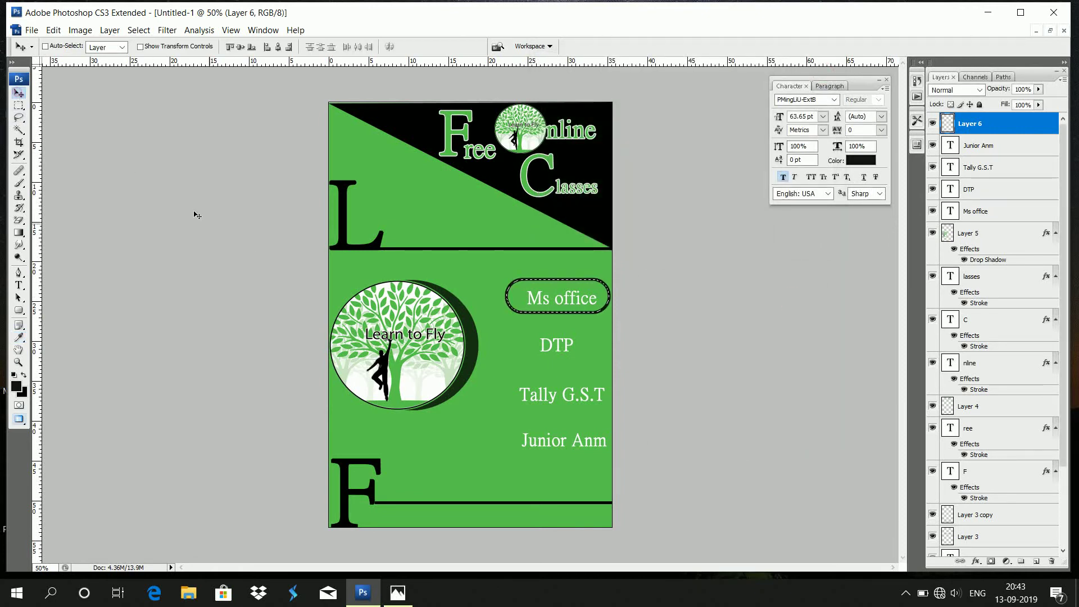
pyautogui.hotkey('ctrl', 'd')
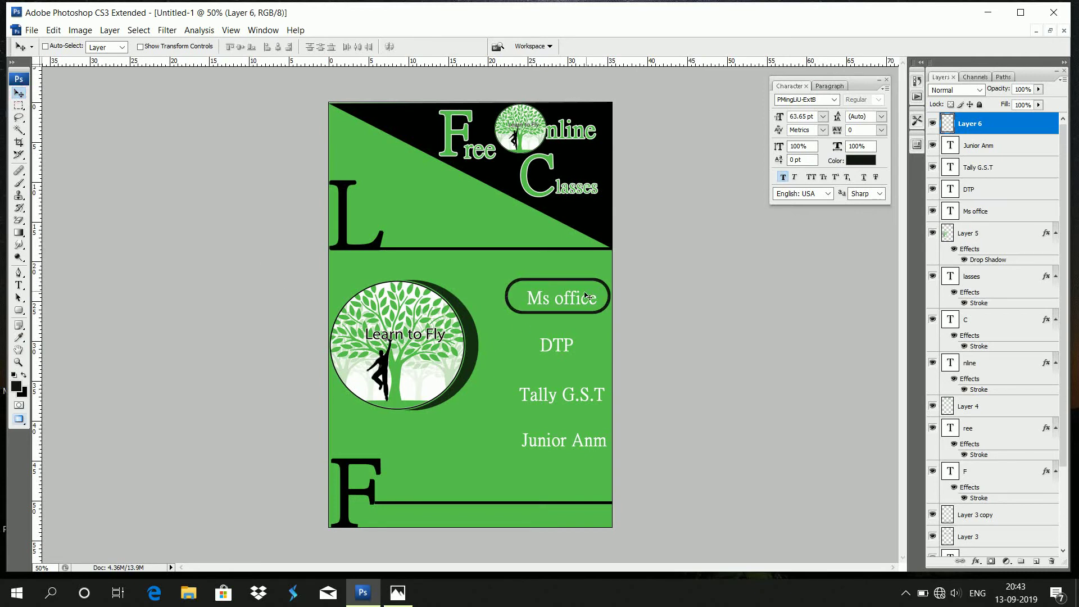
# Step: Select the "Ms office" text layer and nudge the text slightly left and up to centre it in its rounded outline
pyautogui.rightClick(567, 298)
pyautogui.click(595, 304)
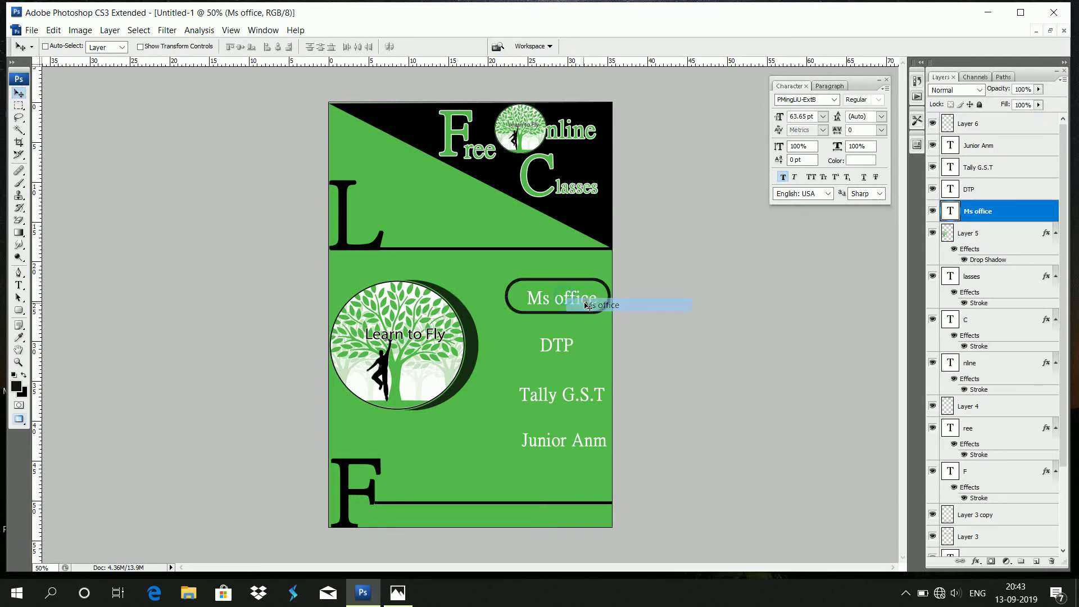
pyautogui.moveTo(577, 302); pyautogui.dragTo(574, 302)
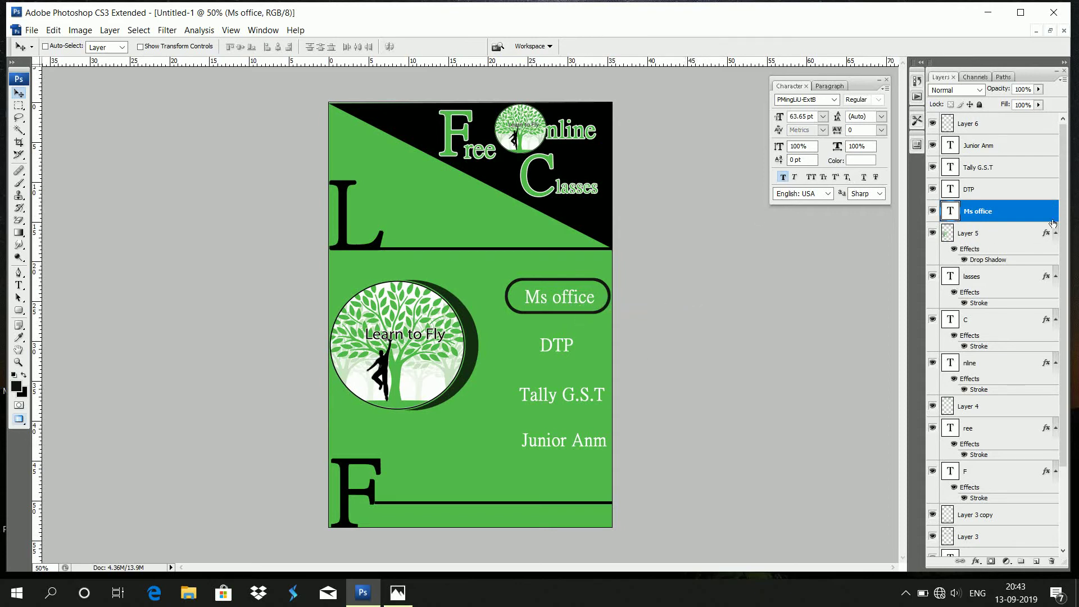
# Step: Copy the rounded outline three times, placing the copies around "DTP", "Tally G.S.T" and "Junior Anm"
pyautogui.click(982, 135)
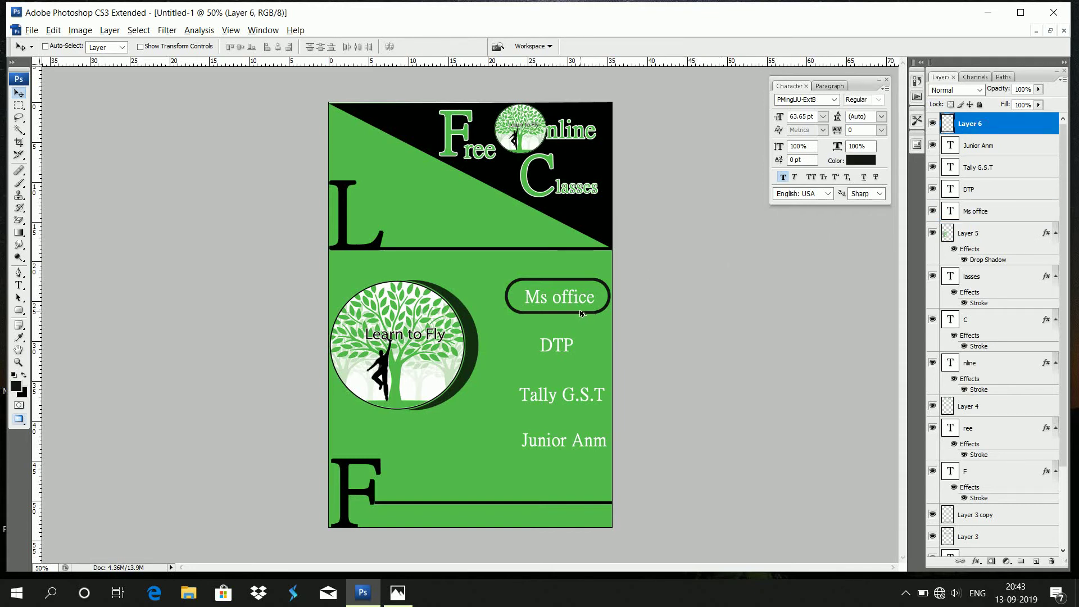
pyautogui.moveTo(583, 320); pyautogui.dragTo(584, 456)
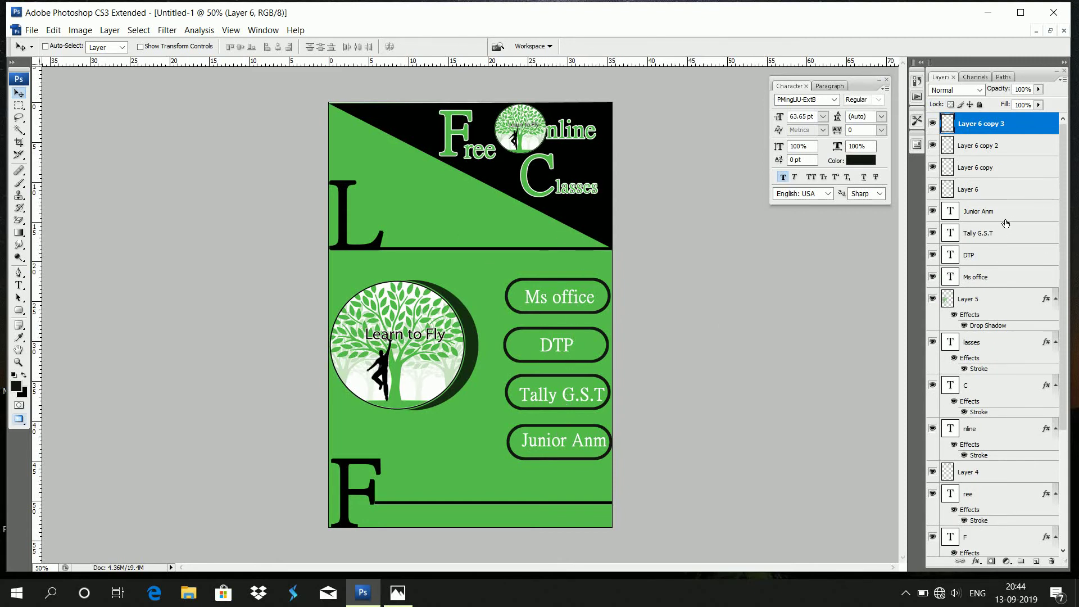
# Step: Enable an outer glow on the "Ms office" text layer and add a 3 px outside stroke in black
pyautogui.click(1003, 278)
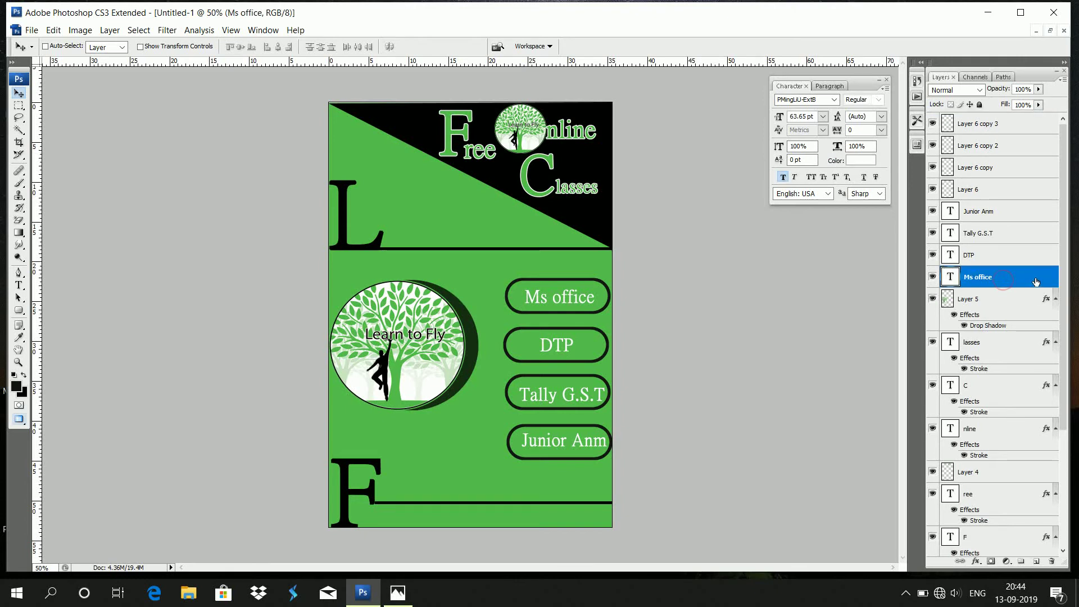
pyautogui.doubleClick(1035, 281)
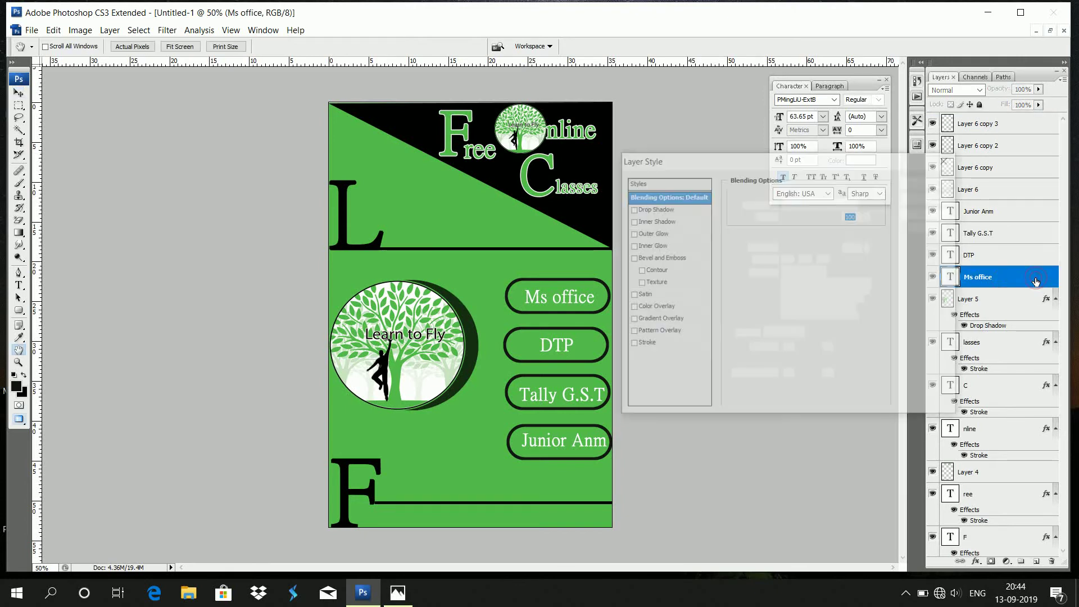
pyautogui.click(643, 236)
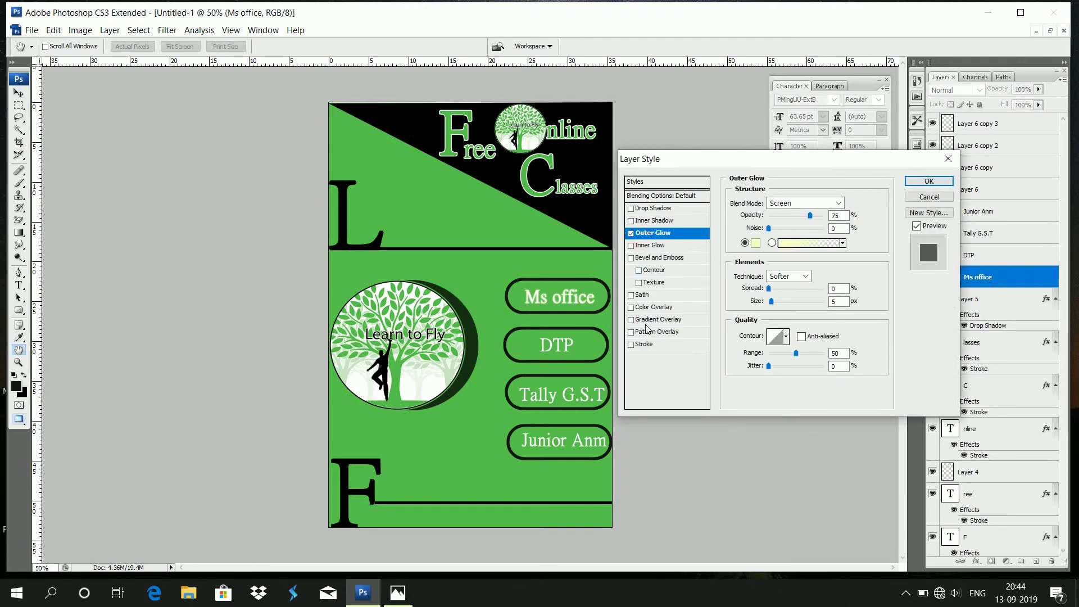
pyautogui.click(643, 343)
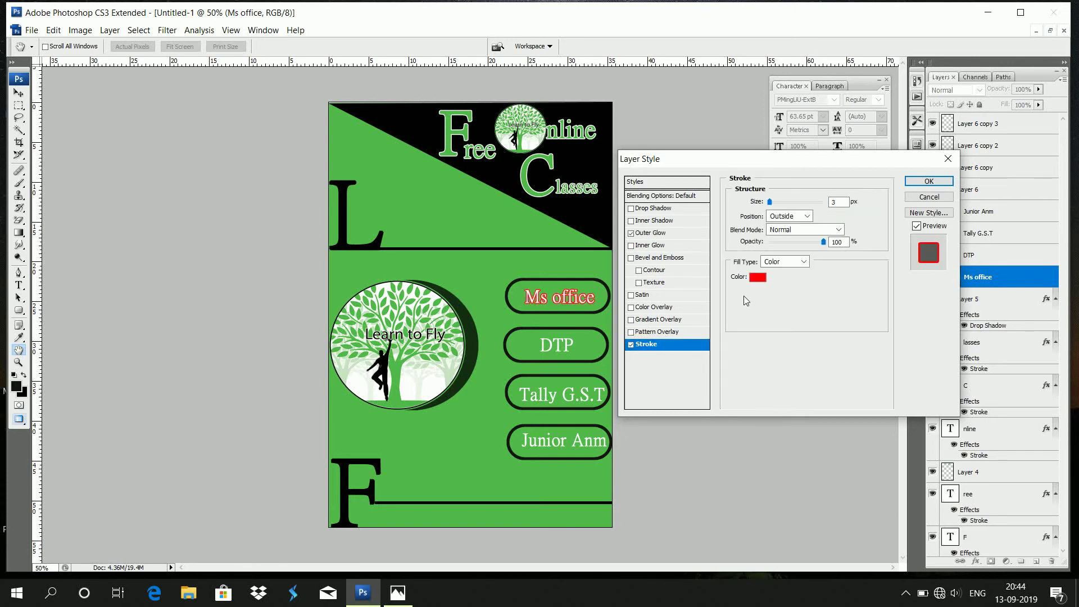
pyautogui.click(758, 278)
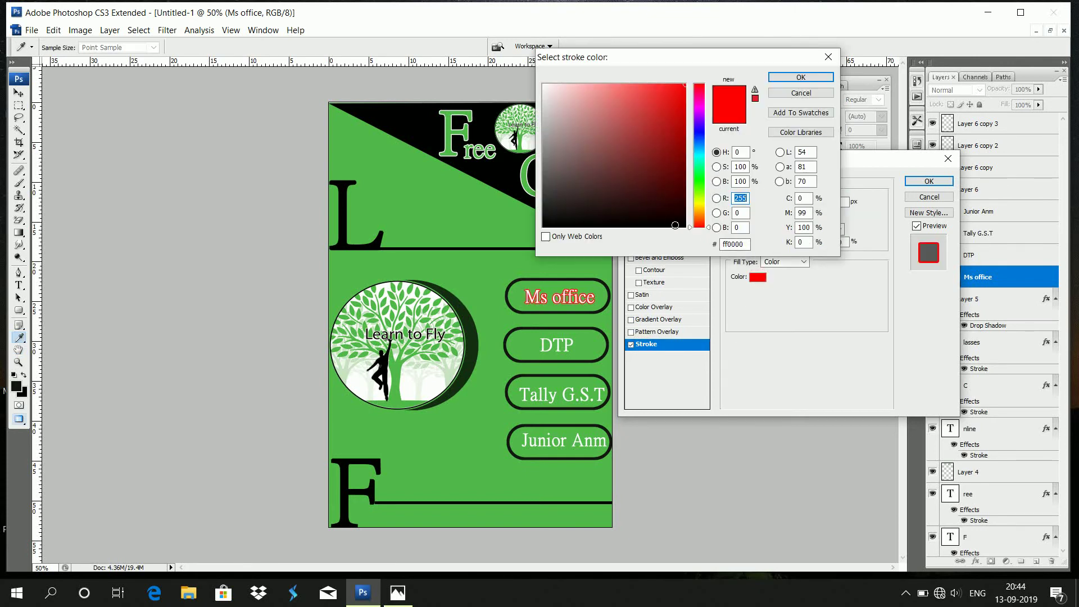
pyautogui.click(675, 225)
pyautogui.click(787, 76)
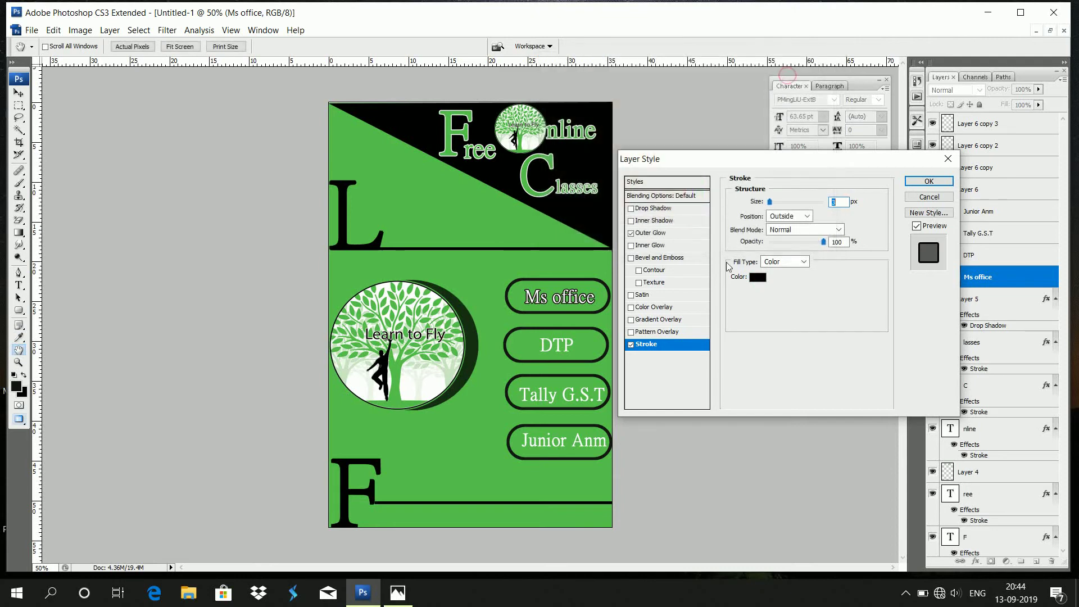
# Step: Set the "Ms office" outer glow to 16% spread and 40 px size, and apply the layer style
pyautogui.click(678, 233)
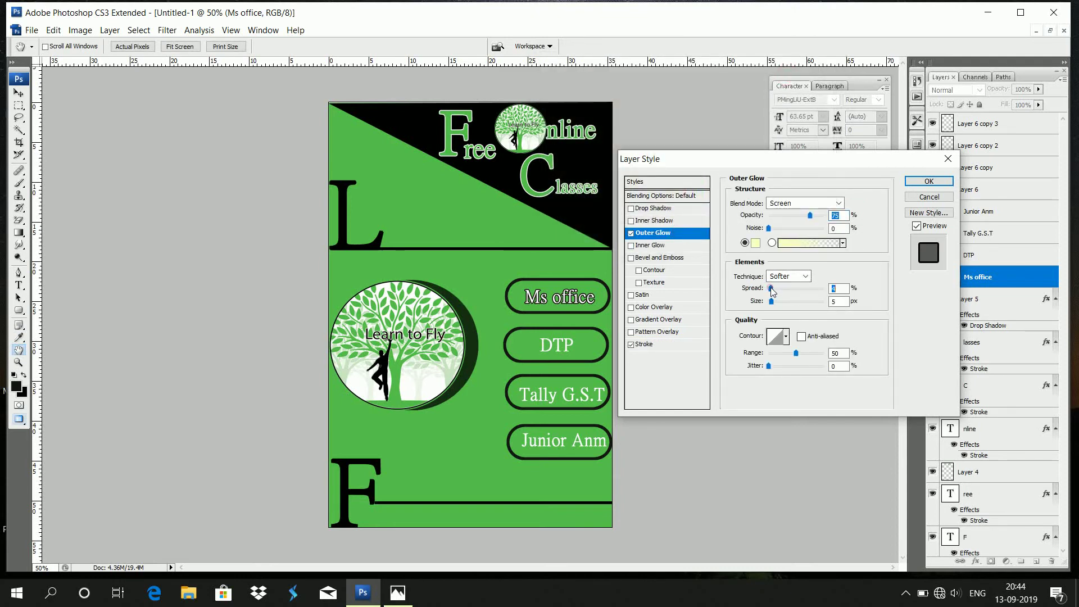
pyautogui.moveTo(769, 288)
pyautogui.mouseDown()
pyautogui.moveTo(775, 302)
pyautogui.moveTo(827, 305)
pyautogui.moveTo(779, 295)
pyautogui.mouseUp()
pyautogui.click(778, 290)
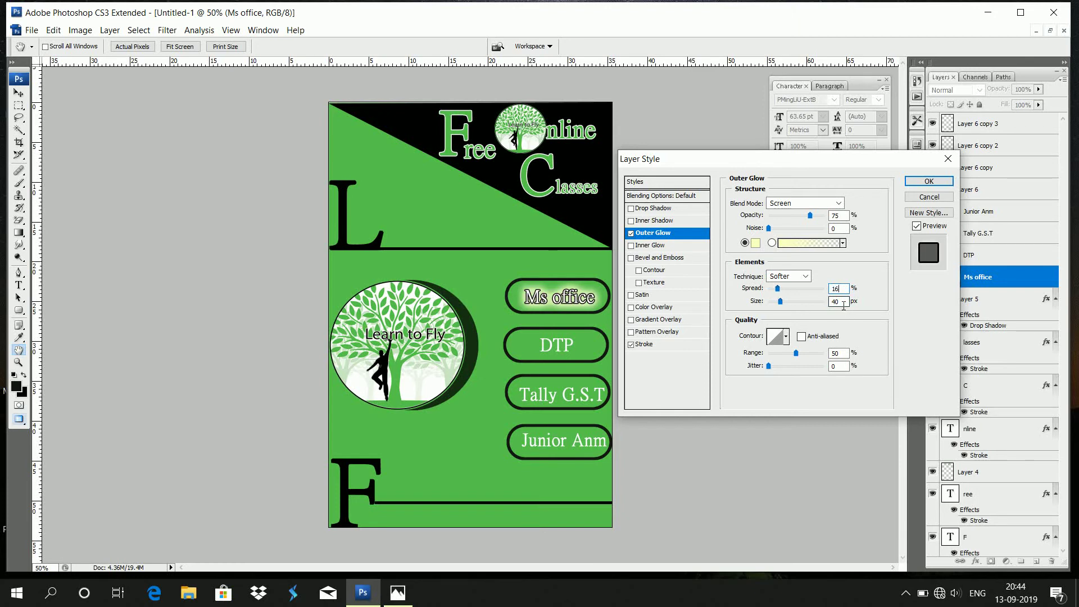
pyautogui.click(929, 181)
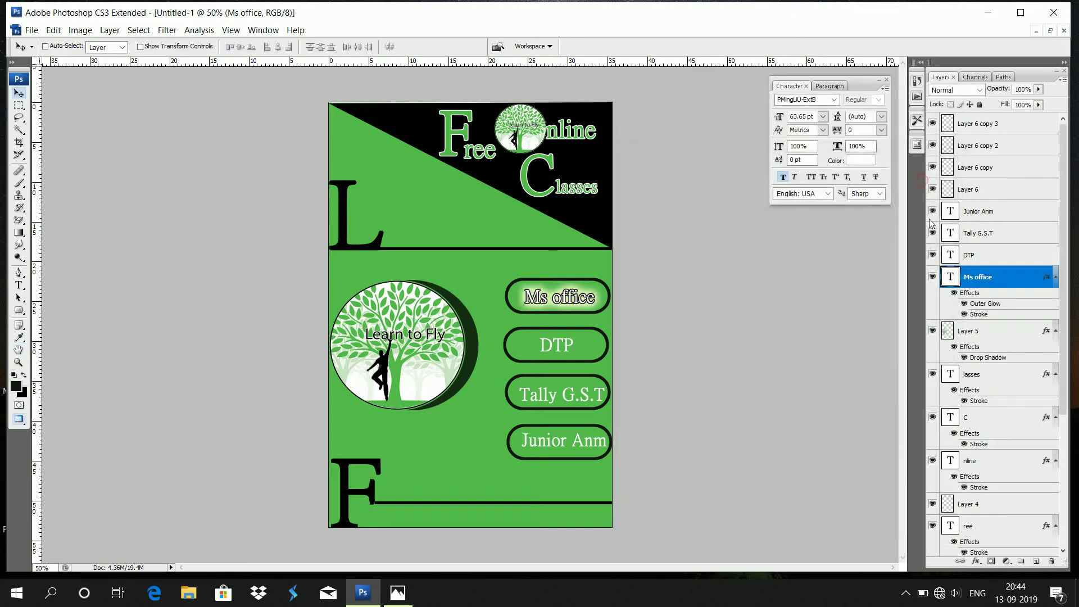
# Step: Add an outer glow with 16% spread and 40 px size to the "DTP" text layer
pyautogui.click(1003, 260)
pyautogui.doubleClick(1003, 262)
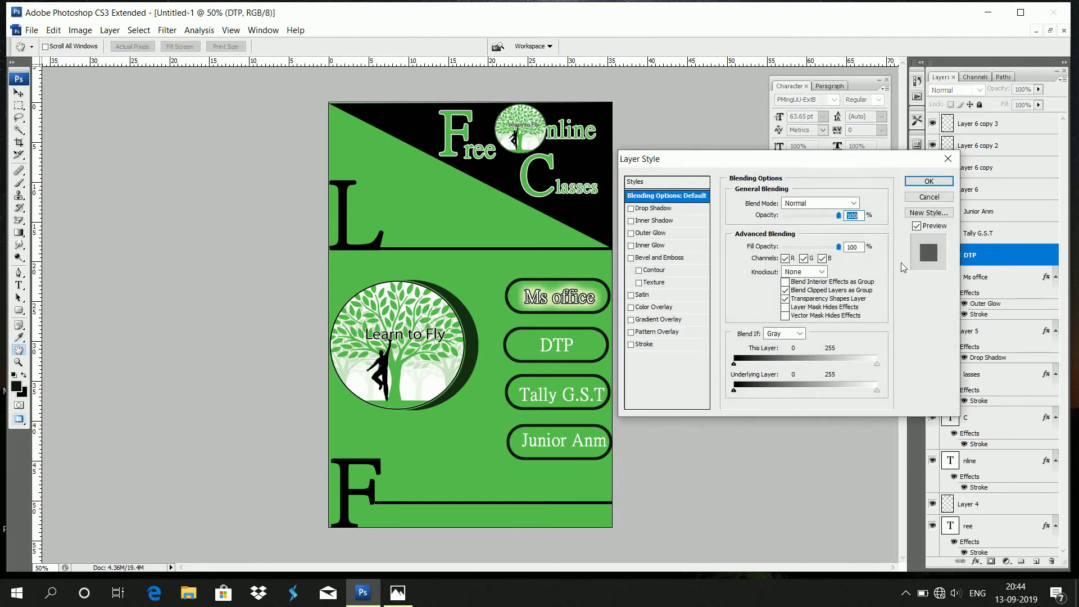
pyautogui.click(654, 233)
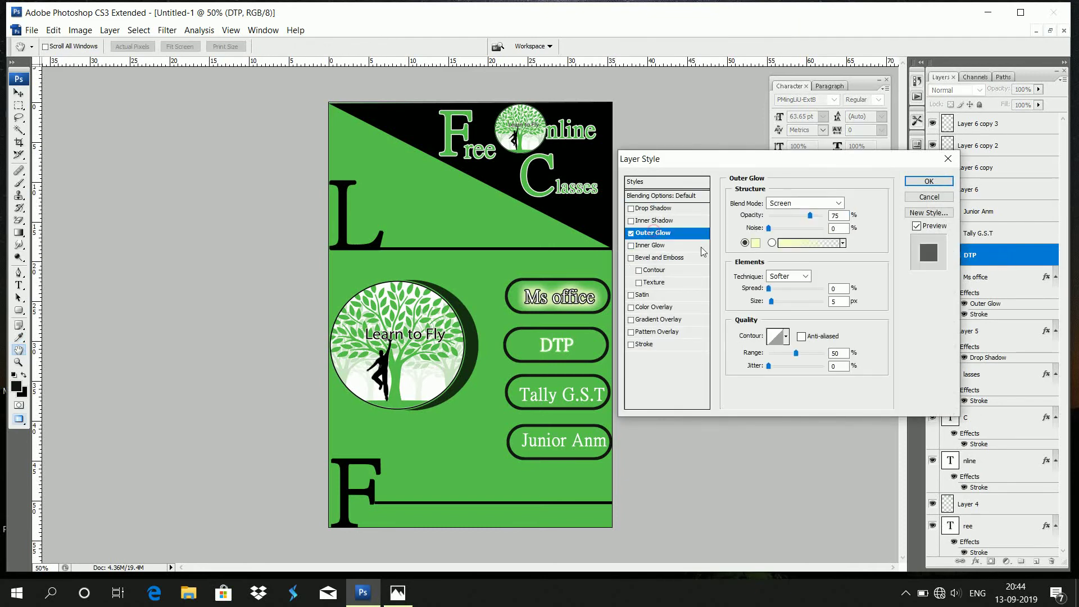
pyautogui.doubleClick(836, 288)
pyautogui.write('16')
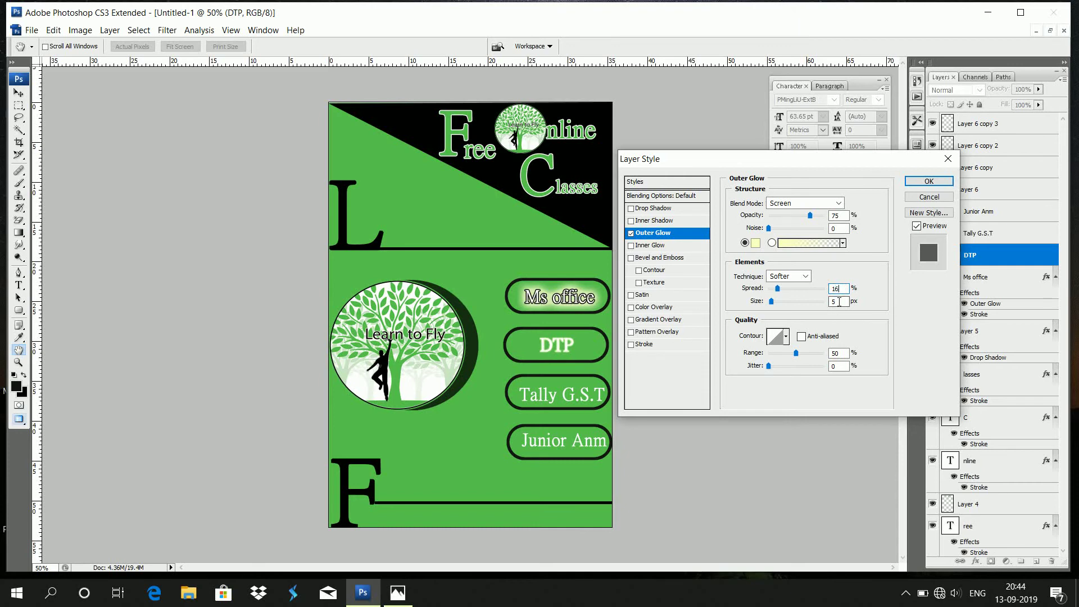
pyautogui.doubleClick(835, 302)
pyautogui.write('40')
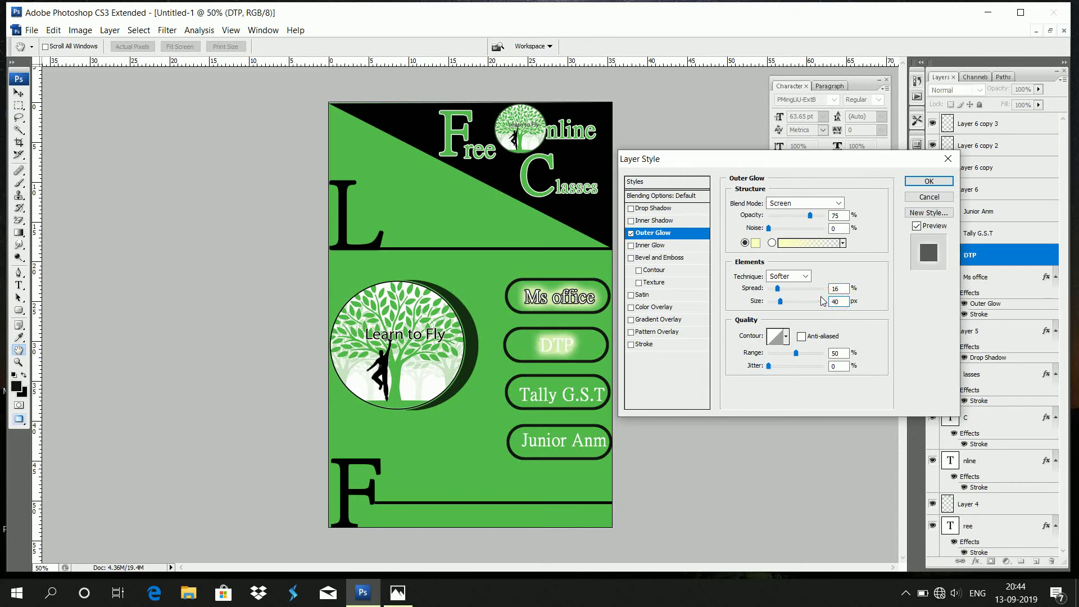
# Step: Add a 3 px outside stroke in black to the "DTP" text and apply the layer style
pyautogui.click(632, 345)
pyautogui.click(644, 345)
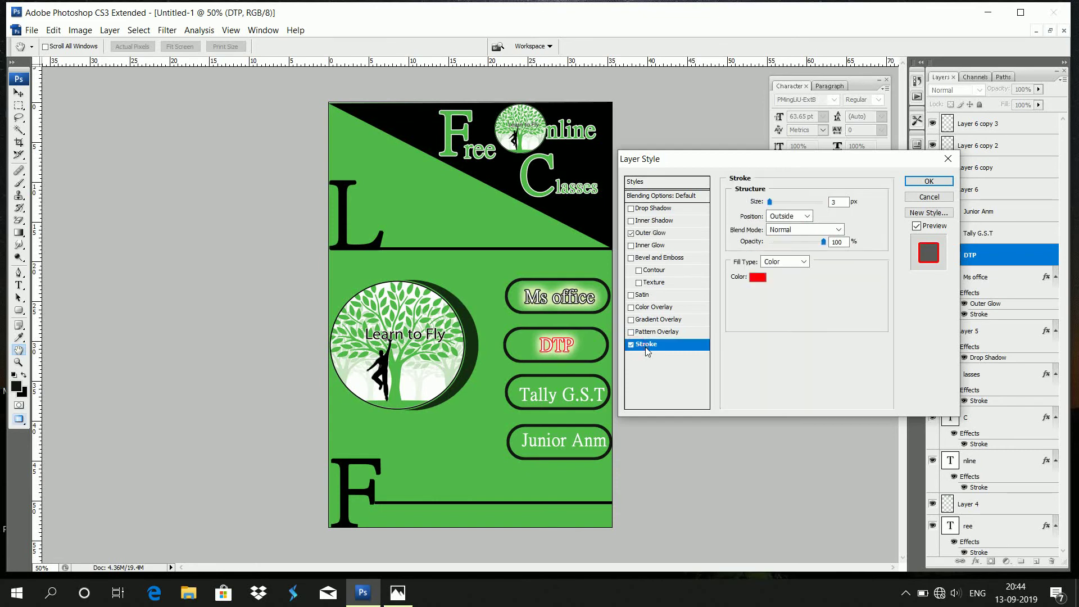
pyautogui.click(758, 277)
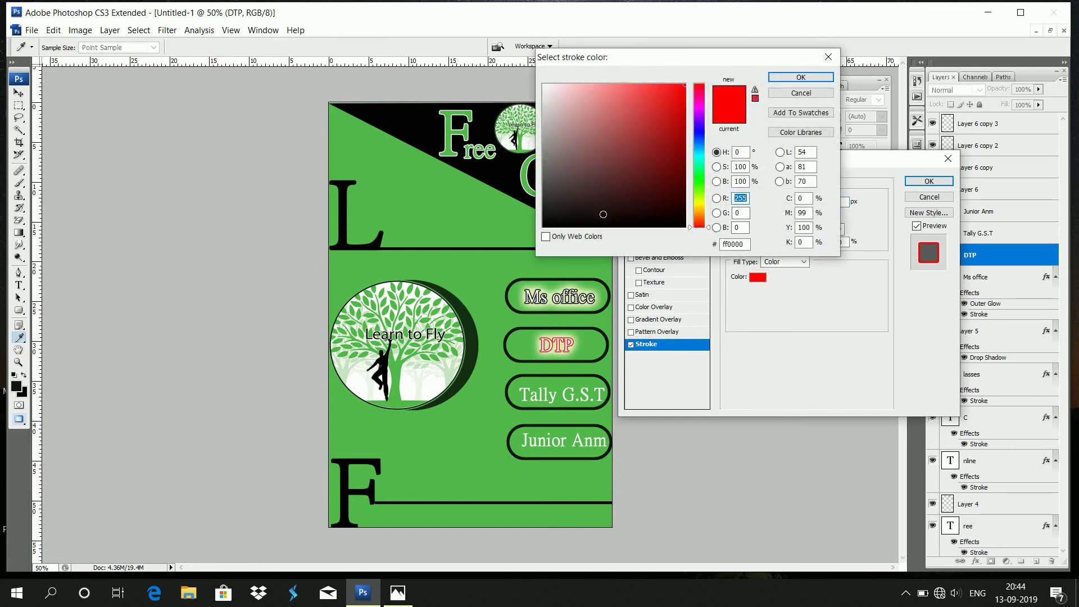
pyautogui.click(607, 223)
pyautogui.click(783, 80)
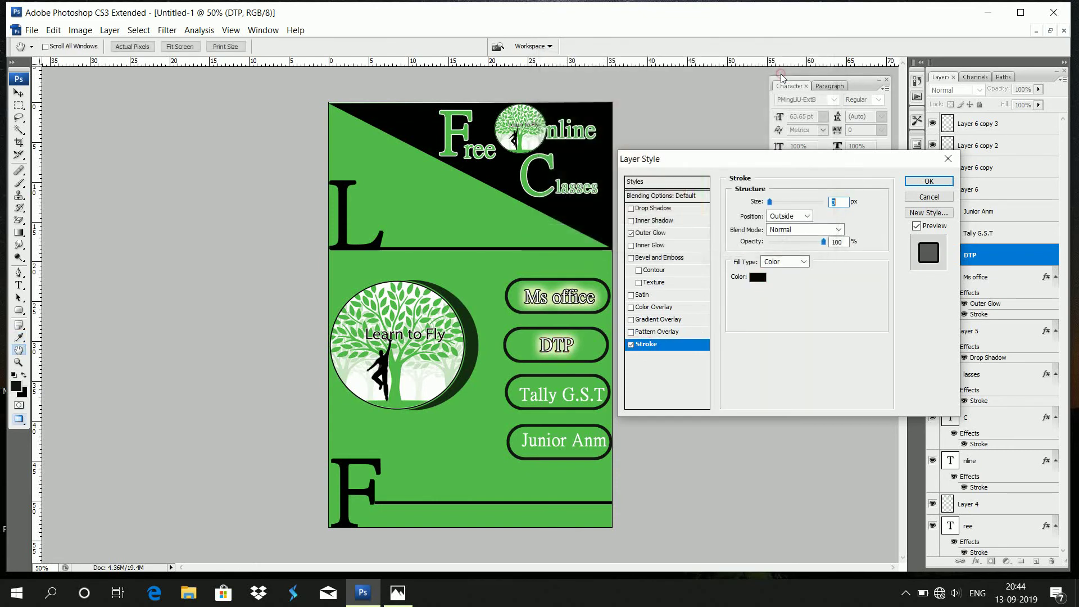
pyautogui.click(918, 180)
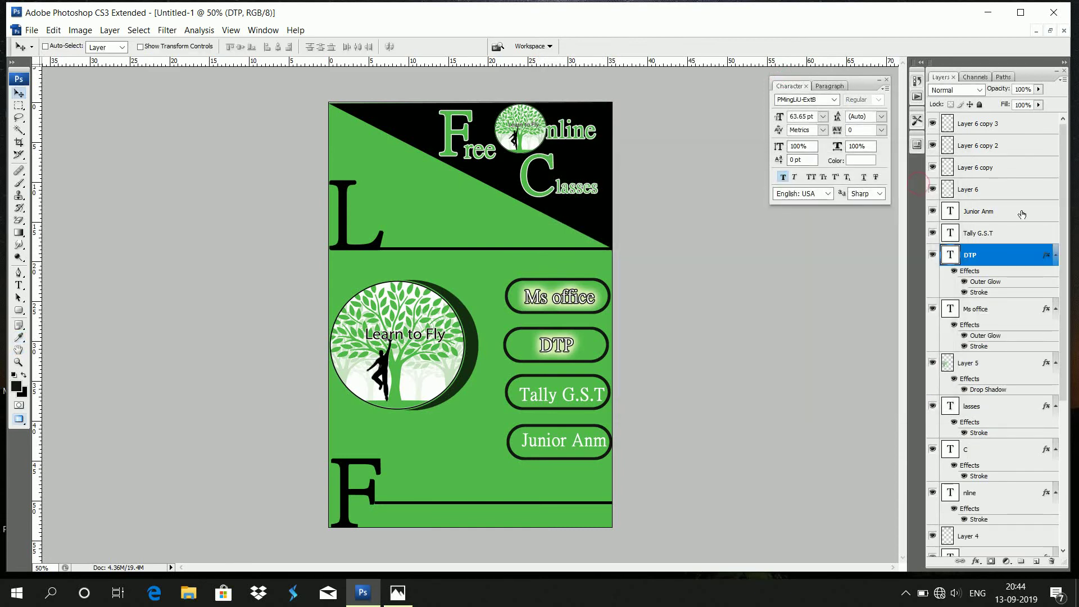
# Step: Add a 3 px outside stroke in black to the "Tally G.S.T" text layer
pyautogui.click(1019, 235)
pyautogui.doubleClick(1020, 235)
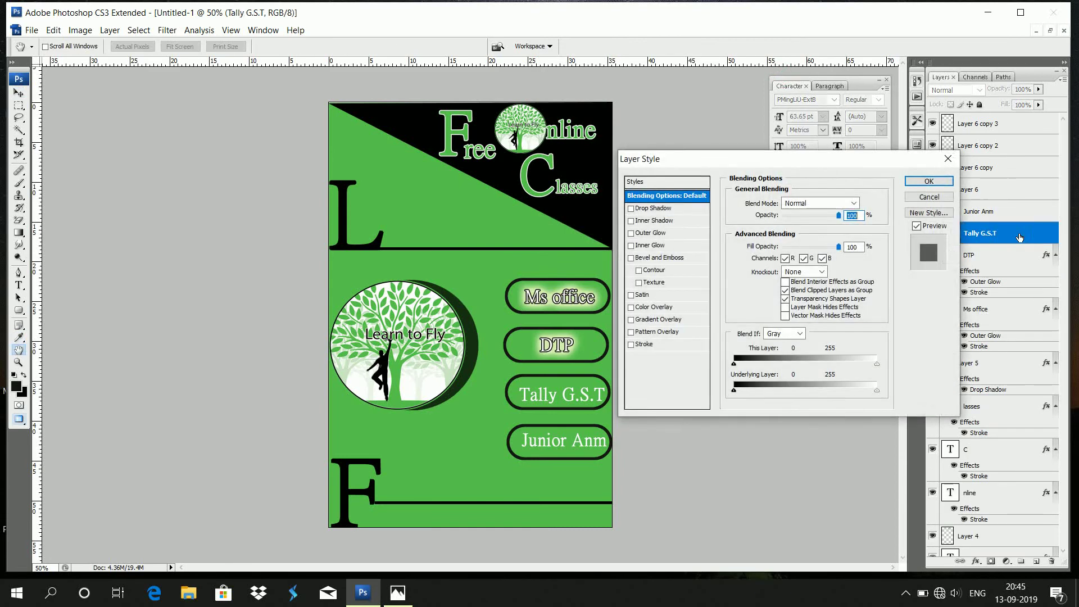
pyautogui.click(651, 346)
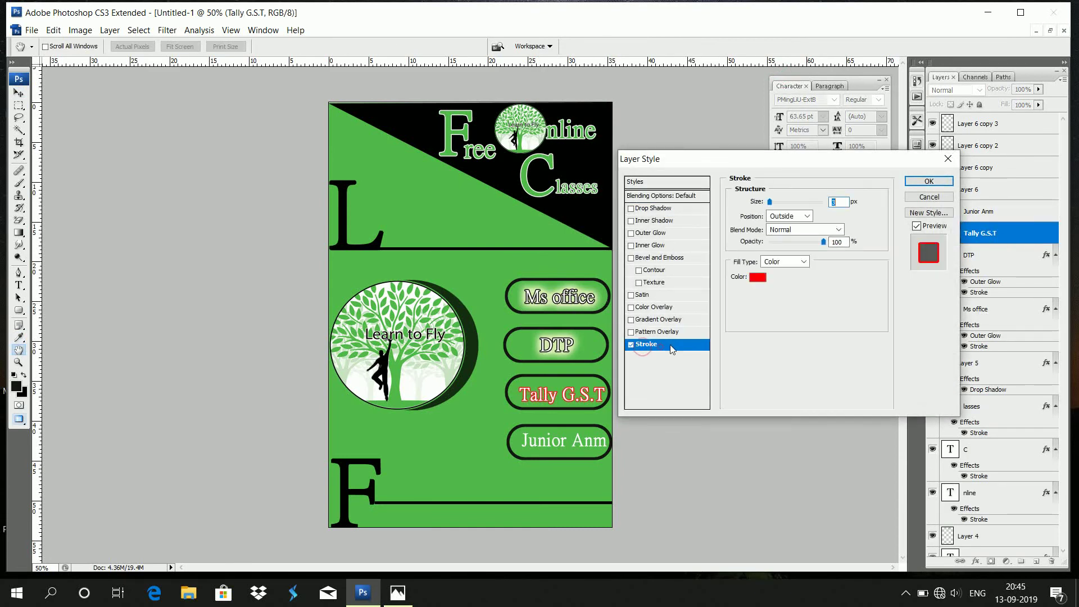
pyautogui.click(757, 277)
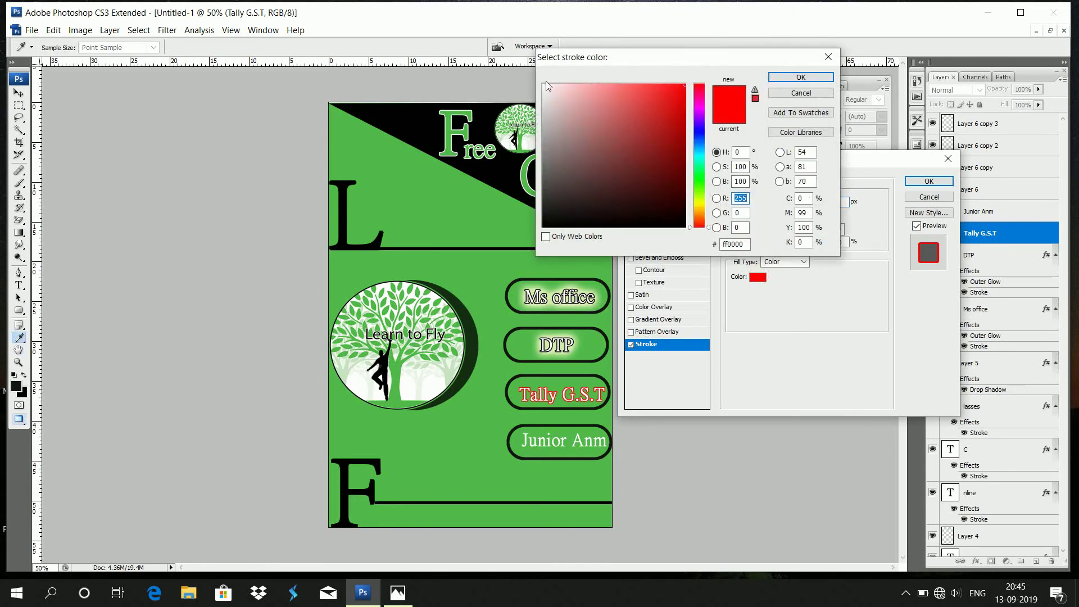
pyautogui.click(673, 226)
pyautogui.click(792, 76)
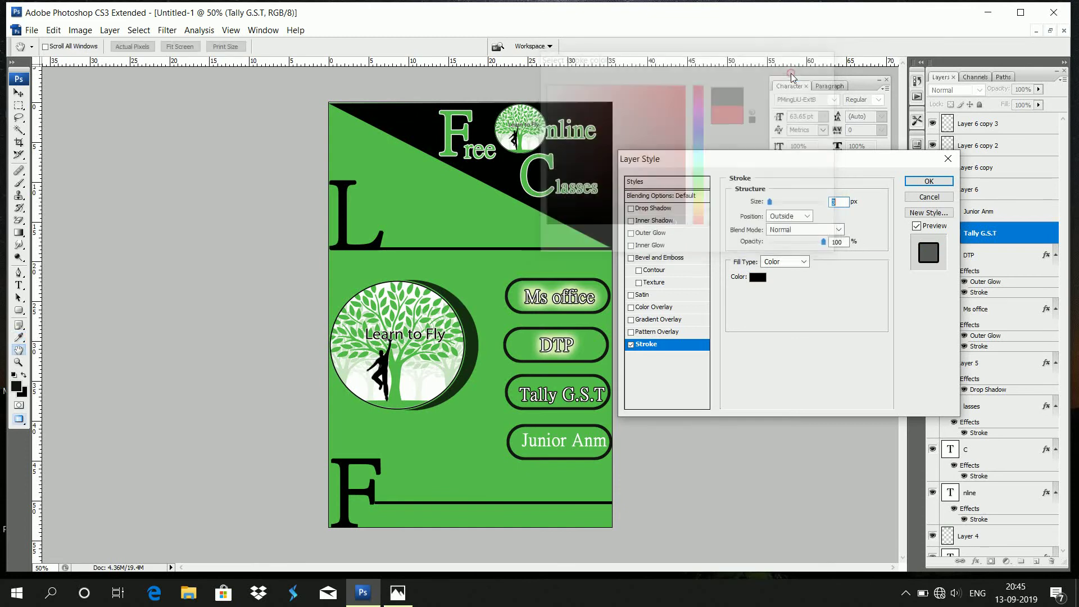
# Step: Add an outer glow with 16% spread and 45 px size to the "Tally G.S.T" text, and apply the layer style
pyautogui.click(646, 233)
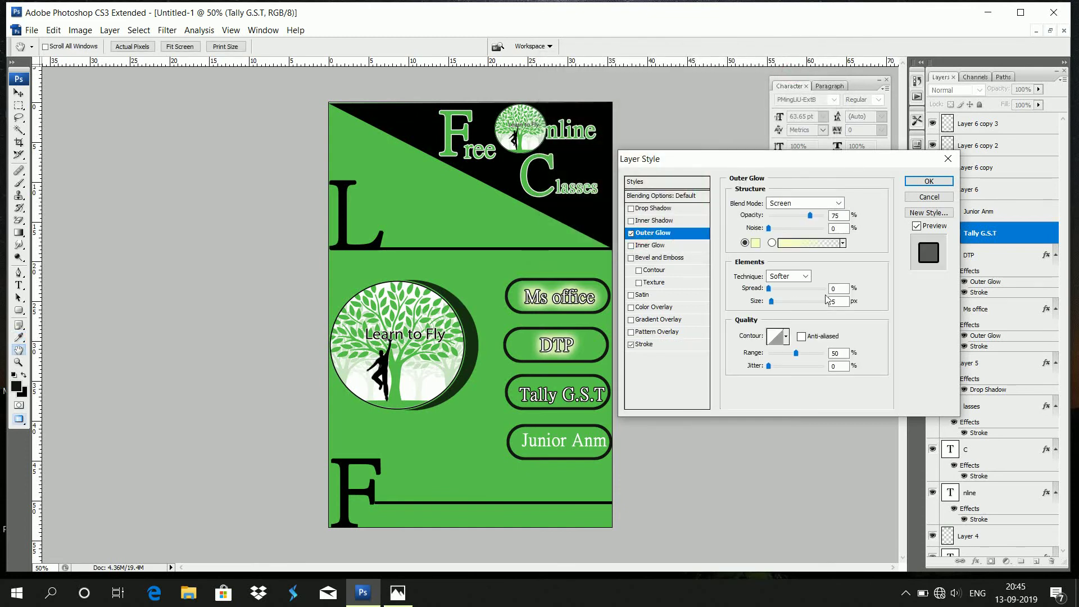
pyautogui.moveTo(770, 288); pyautogui.dragTo(775, 289)
pyautogui.click(841, 304)
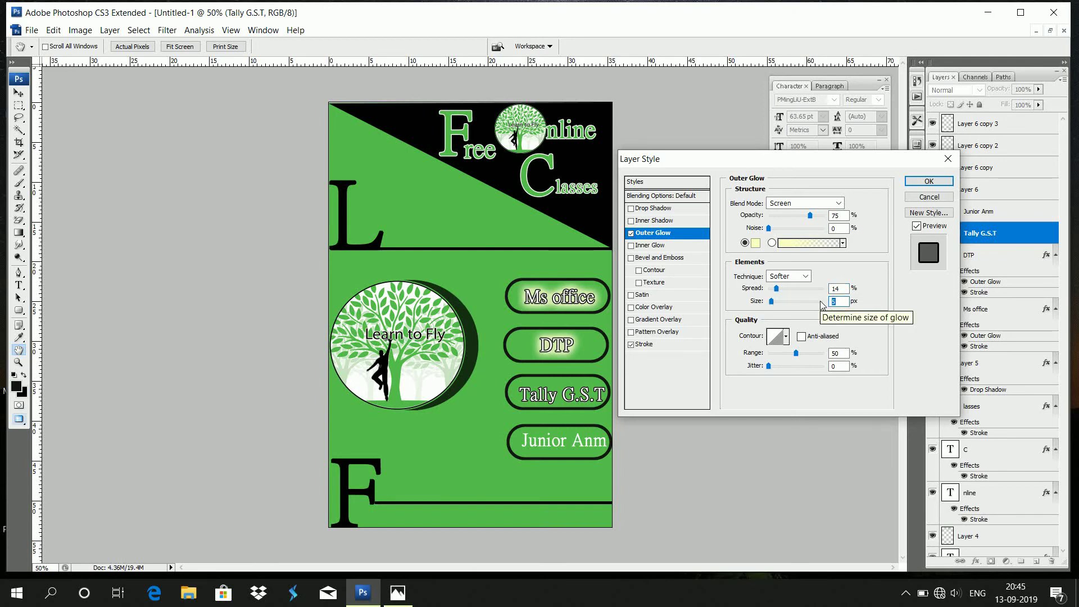
pyautogui.write('45')
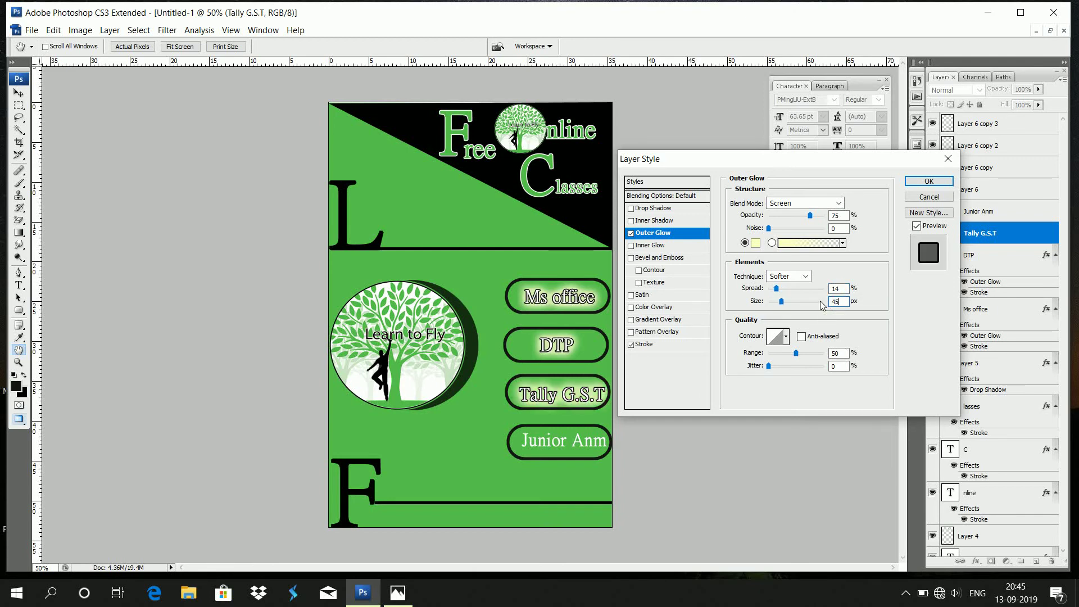
pyautogui.click(846, 288)
pyautogui.press('BackSpace')
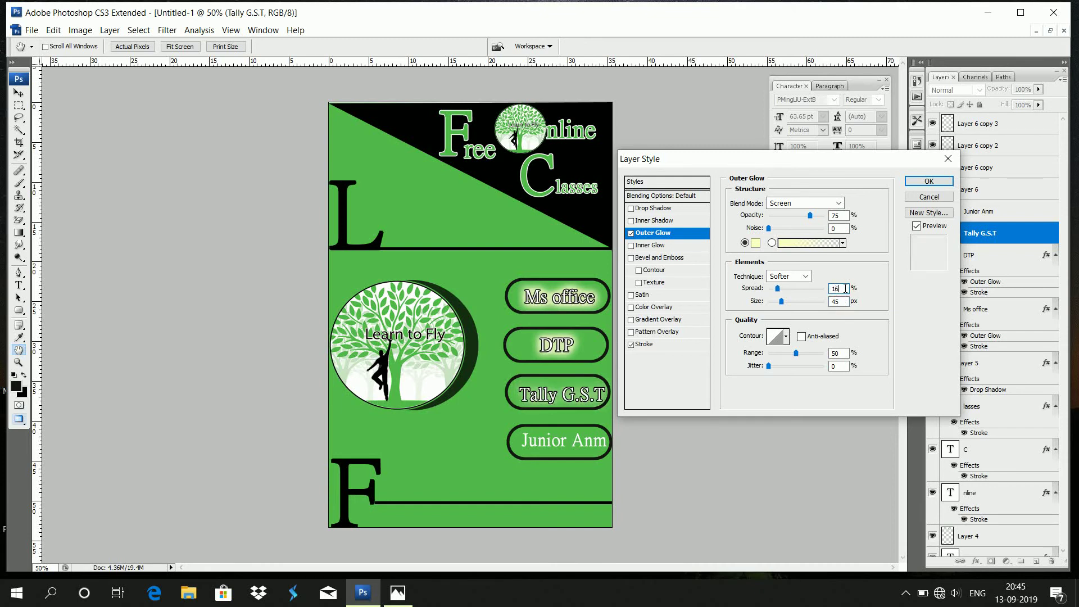
pyautogui.write('6')
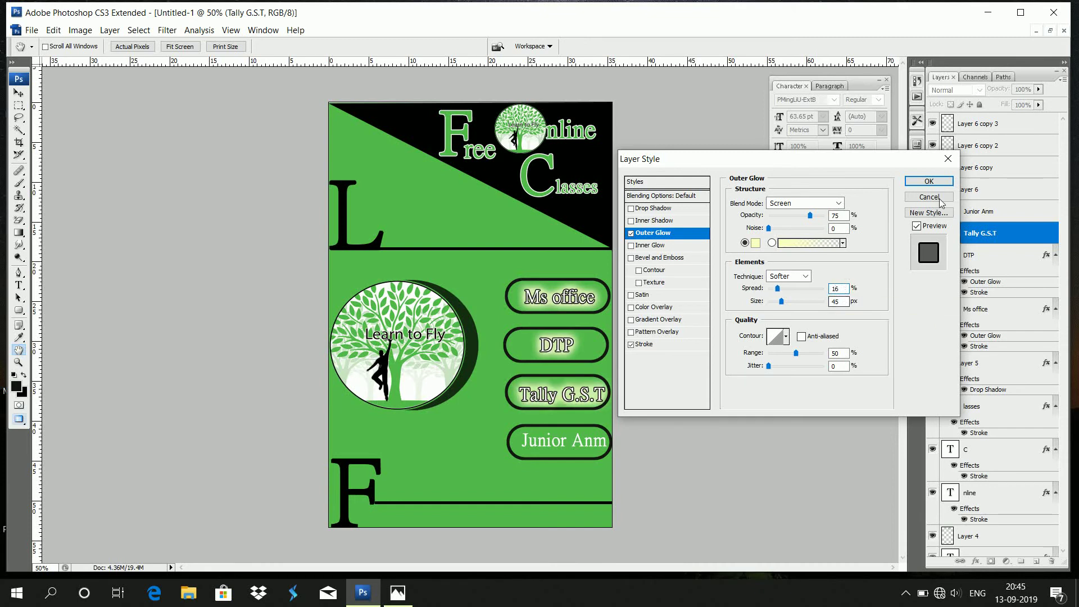
pyautogui.click(929, 181)
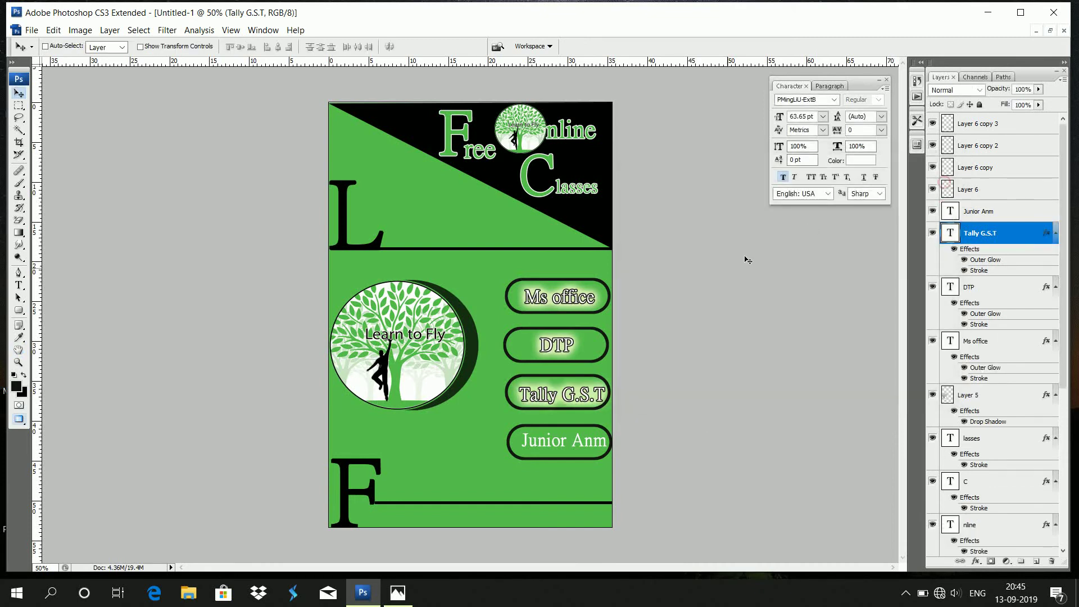
# Step: Add an outer glow with 16% spread and 45 px size to the "Junior Anm" text layer
pyautogui.click(1002, 212)
pyautogui.doubleClick(1002, 211)
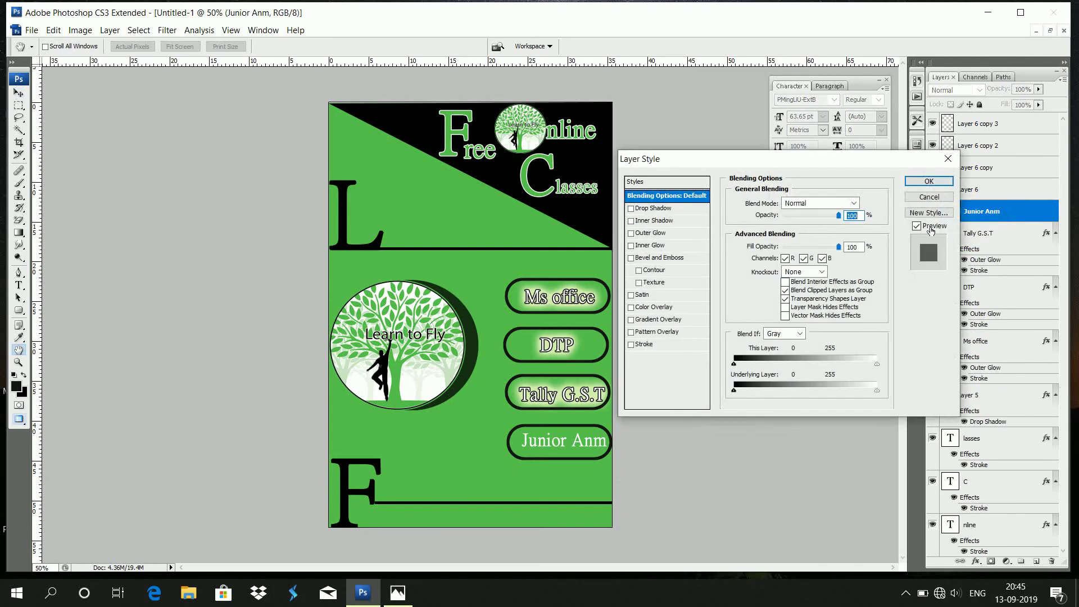
pyautogui.click(648, 233)
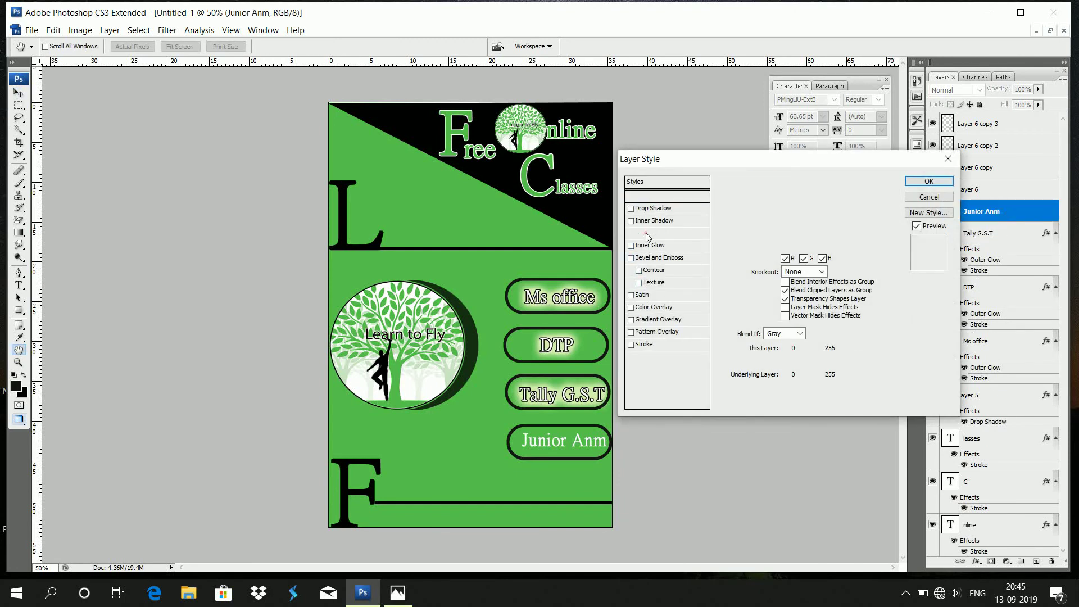
pyautogui.doubleClick(838, 288)
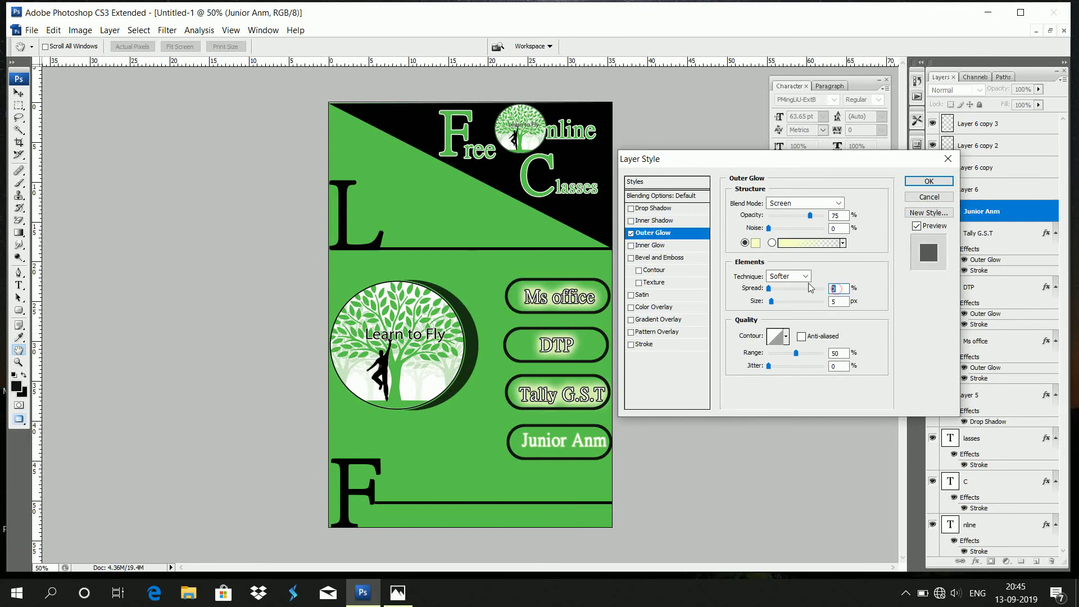
pyautogui.write('16')
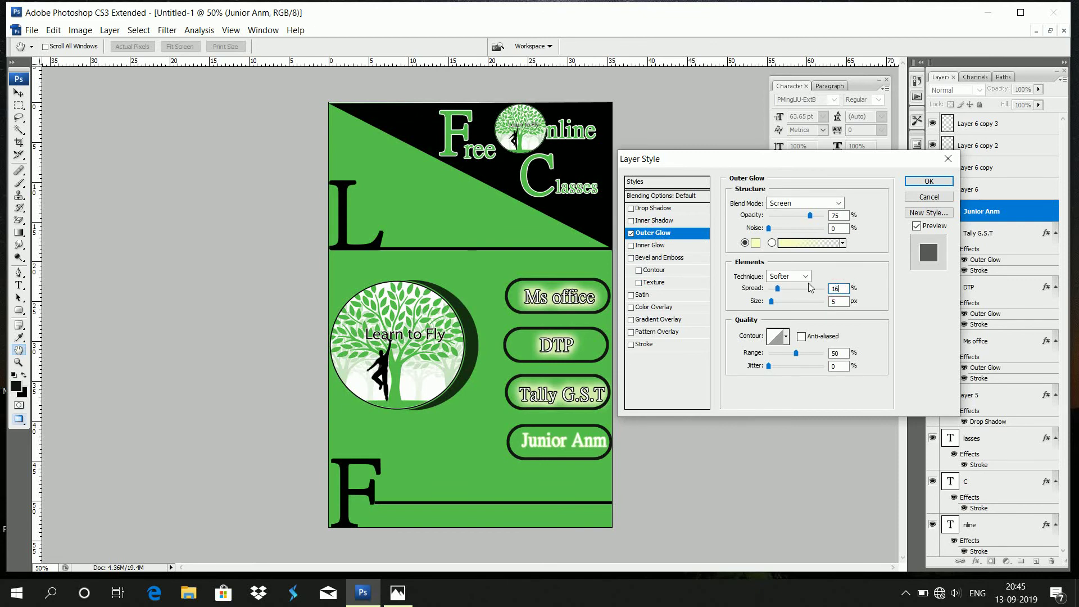
pyautogui.doubleClick(836, 301)
pyautogui.write('45')
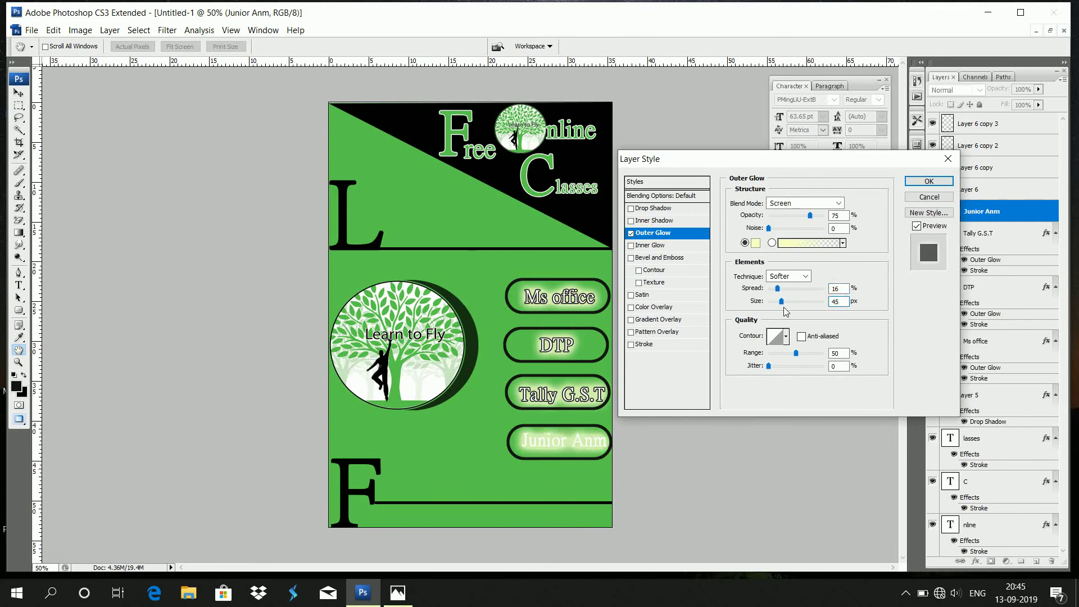
# Step: Add a 3 px outside stroke in black to the "Junior Anm" text and apply the layer style
pyautogui.click(636, 345)
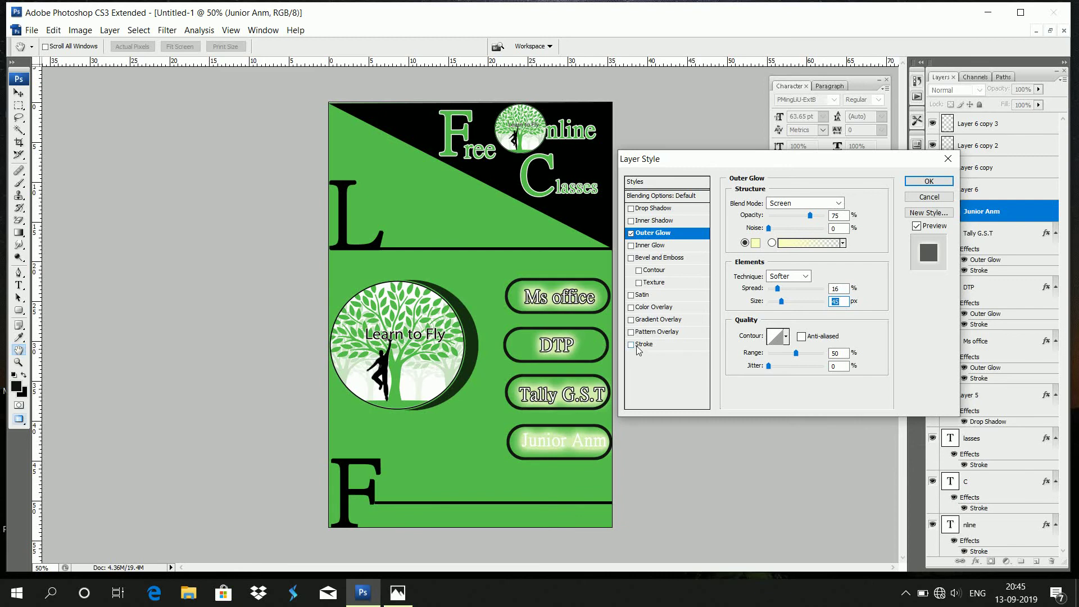
pyautogui.click(666, 344)
pyautogui.click(757, 277)
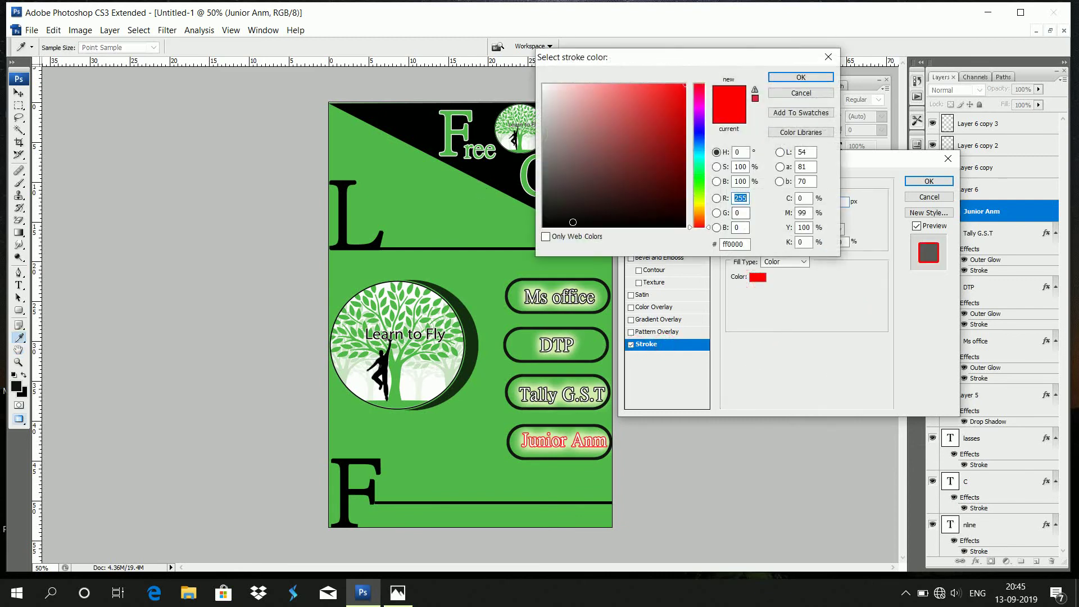
pyautogui.click(585, 227)
pyautogui.click(790, 78)
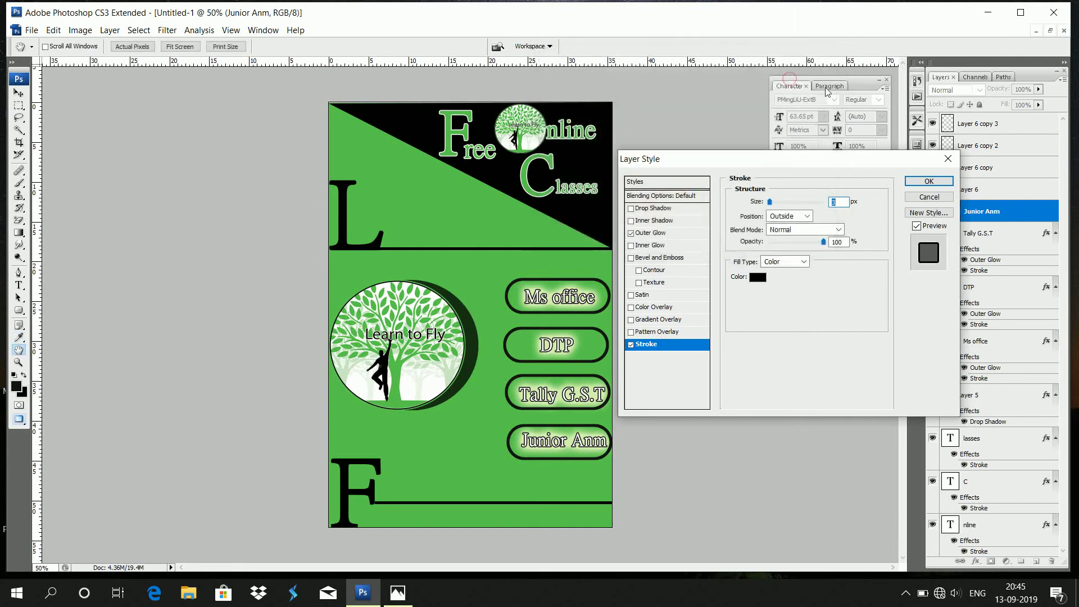
pyautogui.click(928, 181)
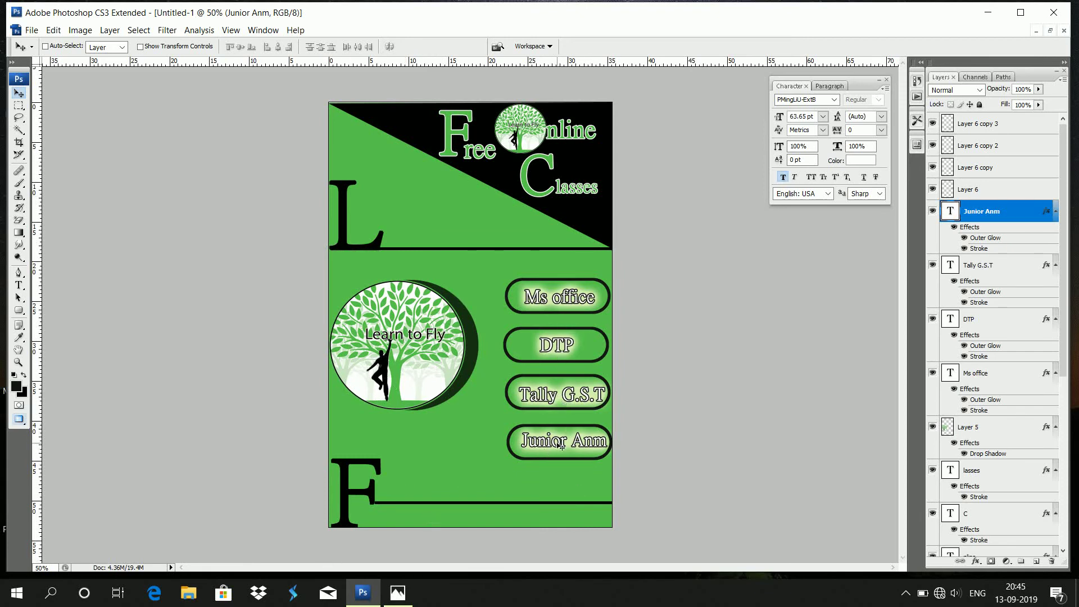
pyautogui.click(21, 288)
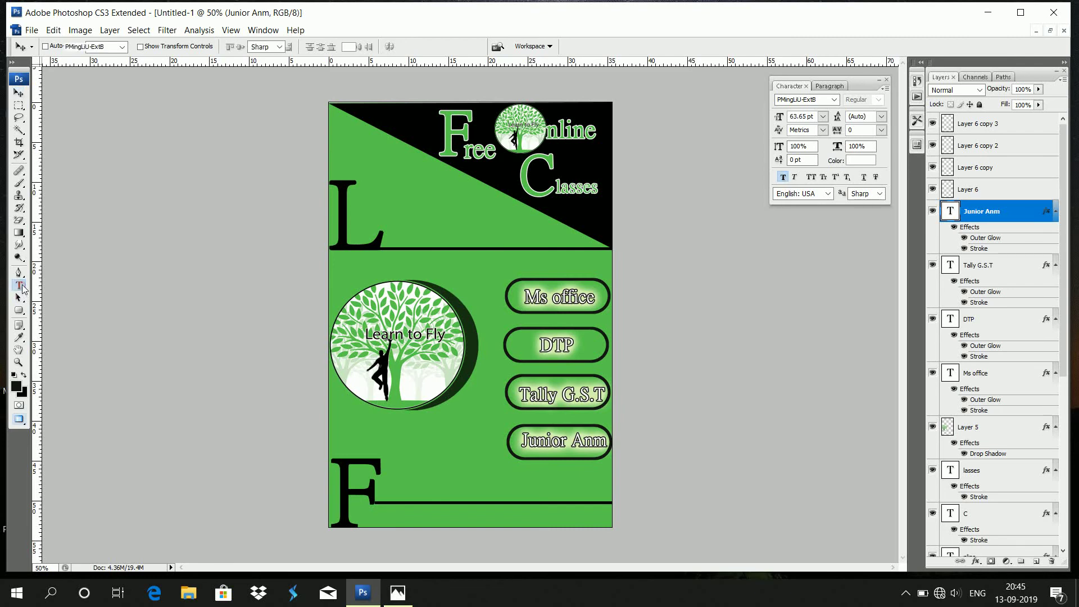
pyautogui.click(378, 517)
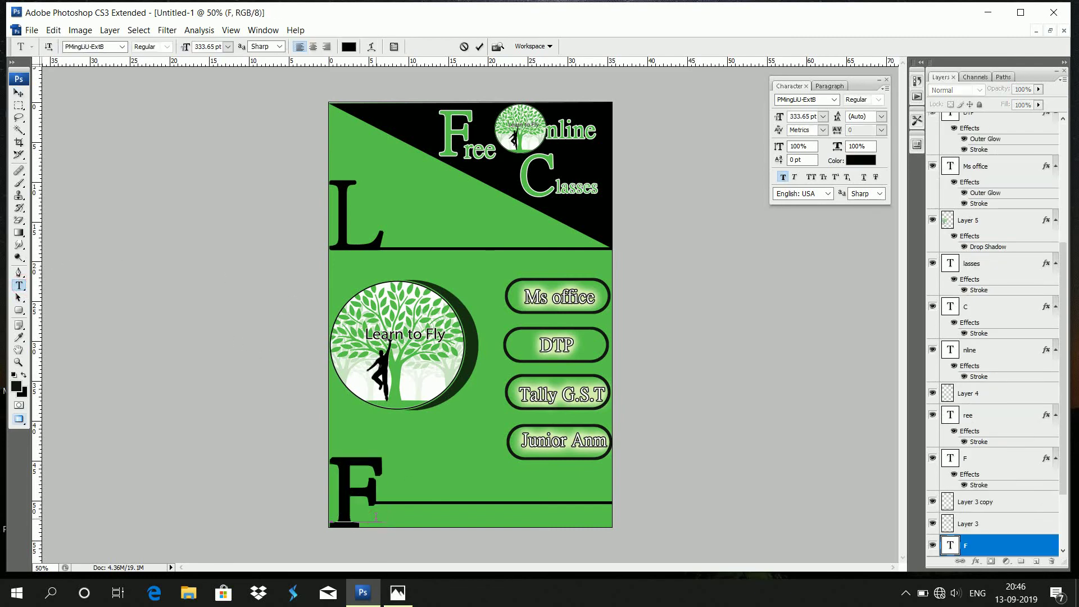
pyautogui.click(19, 93)
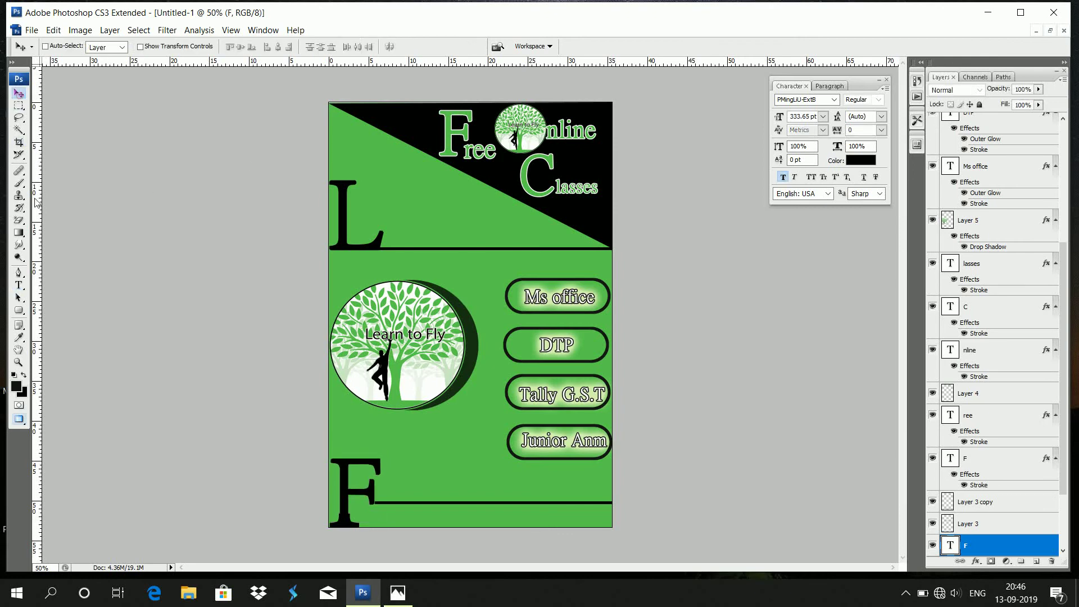
# Step: Add a new text layer reading "youtube" in the green area just below the round logo
pyautogui.click(19, 285)
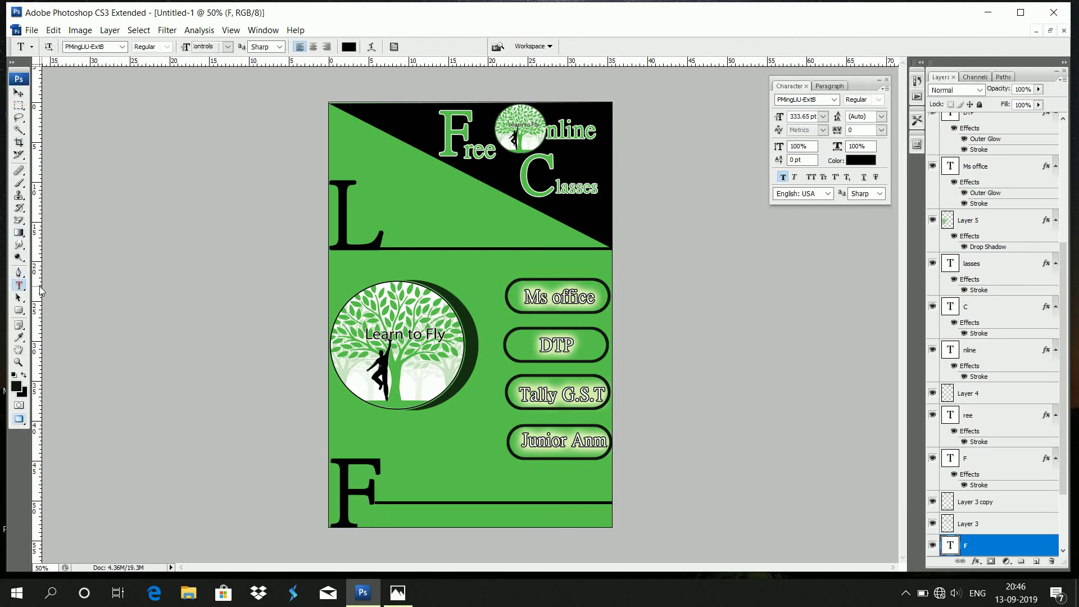
pyautogui.click(387, 437)
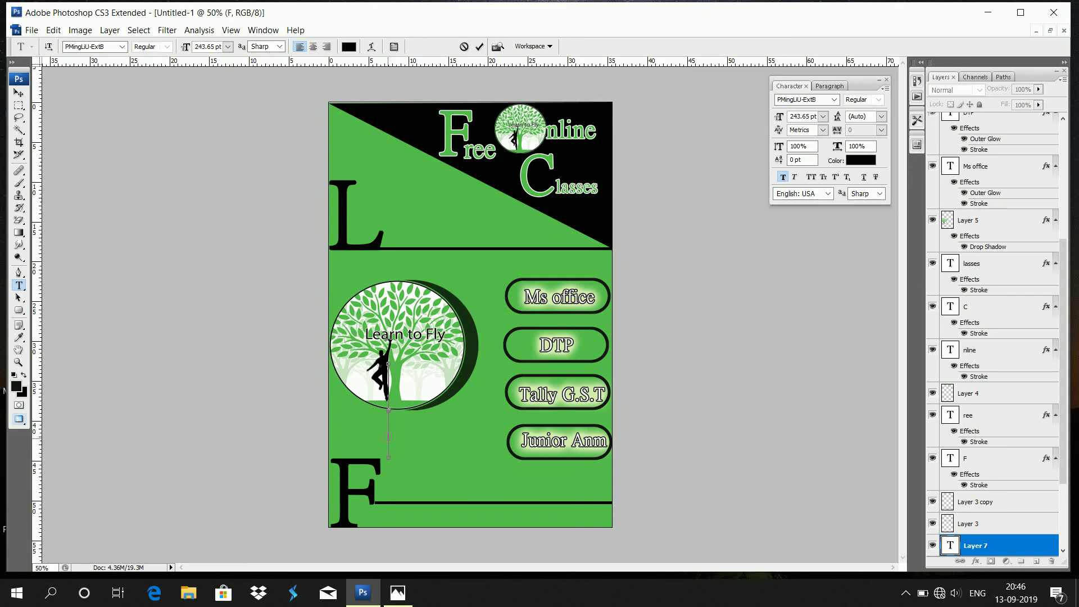
pyautogui.write('yo')
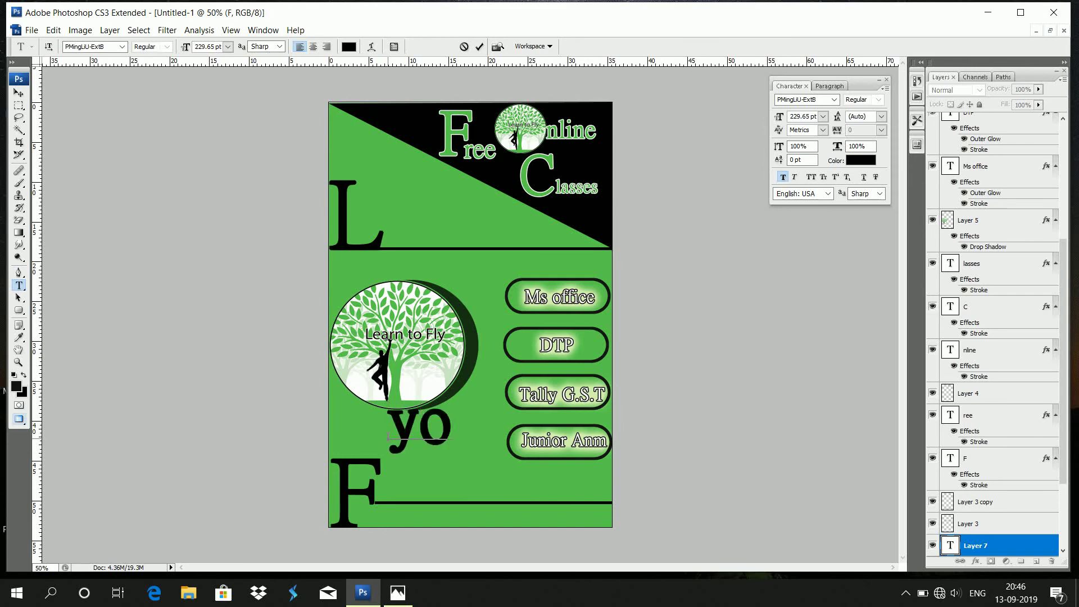
pyautogui.write('utube')
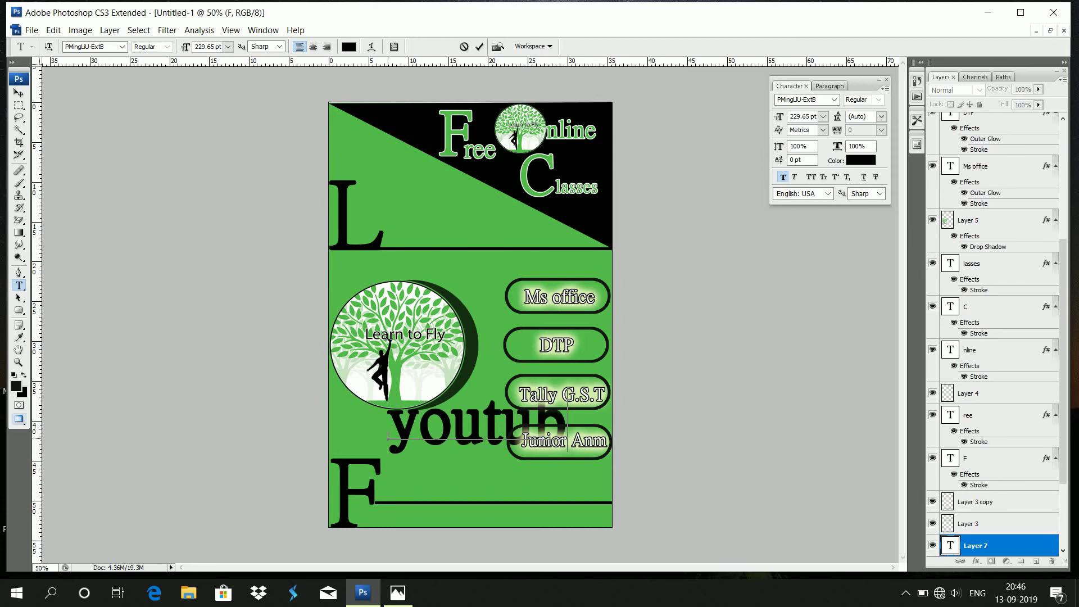
# Step: Reduce the font size of the whole "youtube" text to 63.65 pt
pyautogui.hotkey('shift', 'Left')
pyautogui.hotkey('shift', 'Left')
pyautogui.hotkey('shift', 'Left')
pyautogui.hotkey('shift', 'Left')
pyautogui.hotkey('shift', 'Left')
pyautogui.hotkey('shift', 'Left')
pyautogui.hotkey('shift', 'Left')
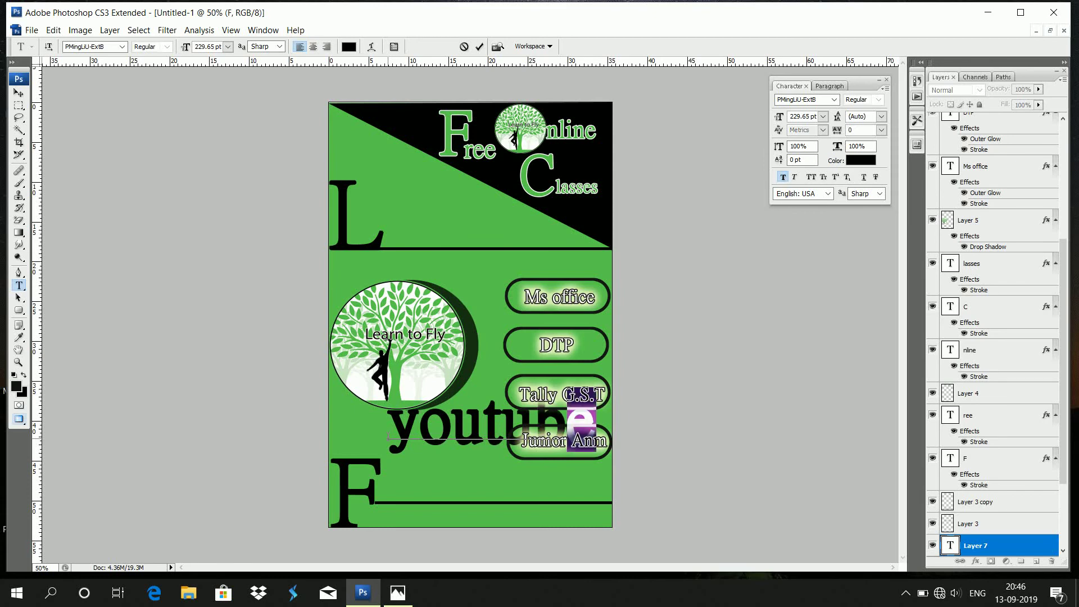
pyautogui.hotkey('ctrl', 'shift', ',')
pyautogui.hotkey('ctrl', 'shift', ',')
pyautogui.hotkey('ctrl', 'shift', ',')
pyautogui.hotkey('ctrl', 'shift', ',')
pyautogui.hotkey('ctrl', 'shift', ',')
pyautogui.hotkey('ctrl', 'shift', ',')
pyautogui.hotkey('ctrl', 'shift', ',')
pyautogui.hotkey('ctrl', 'shift', ',')
pyautogui.hotkey('ctrl', 'shift', ',')
pyautogui.hotkey('ctrl', 'shift', ',')
pyautogui.hotkey('ctrl', 'shift', ',')
pyautogui.hotkey('ctrl', 'shift', ',')
pyautogui.hotkey('ctrl', 'shift', ',')
pyautogui.hotkey('ctrl', 'shift', ',')
pyautogui.hotkey('ctrl', 'shift', ',')
pyautogui.hotkey('ctrl', 'shift', ',')
pyautogui.hotkey('ctrl', 'shift', ',')
pyautogui.hotkey('ctrl', 'shift', ',')
pyautogui.hotkey('ctrl', 'shift', ',')
pyautogui.hotkey('ctrl', 'shift', ',')
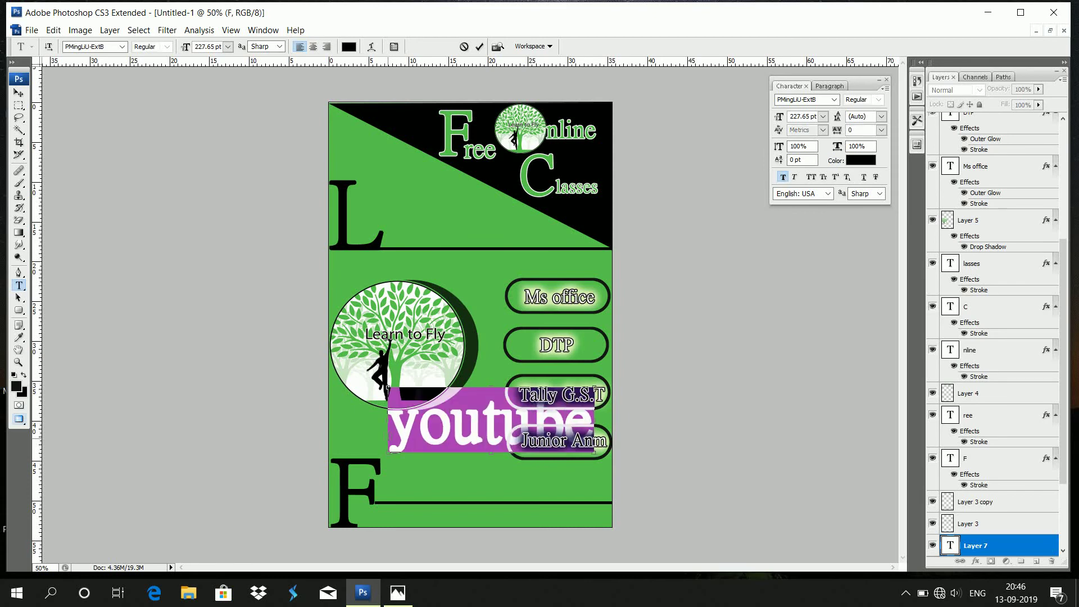
pyautogui.hotkey('ctrl', 'shift', ',')
pyautogui.hotkey('ctrl', 'shift', ',')
pyautogui.hotkey('ctrl', 'shift', ',')
pyautogui.hotkey('ctrl', 'shift', ',')
pyautogui.hotkey('ctrl', 'shift', ',')
pyautogui.hotkey('ctrl', 'shift', ',')
pyautogui.hotkey('ctrl', 'shift', ',')
pyautogui.hotkey('ctrl', 'shift', ',')
pyautogui.hotkey('ctrl', 'shift', ',')
pyautogui.hotkey('ctrl', 'shift', ',')
pyautogui.hotkey('ctrl', 'shift', ',')
pyautogui.hotkey('ctrl', 'shift', ',')
pyautogui.hotkey('ctrl', 'shift', ',')
pyautogui.hotkey('ctrl', 'shift', ',')
pyautogui.hotkey('ctrl', 'shift', ',')
pyautogui.hotkey('ctrl', 'shift', ',')
pyautogui.hotkey('ctrl', 'shift', ',')
pyautogui.hotkey('ctrl', 'shift', ',')
pyautogui.hotkey('ctrl', 'shift', ',')
pyautogui.hotkey('ctrl', 'shift', ',')
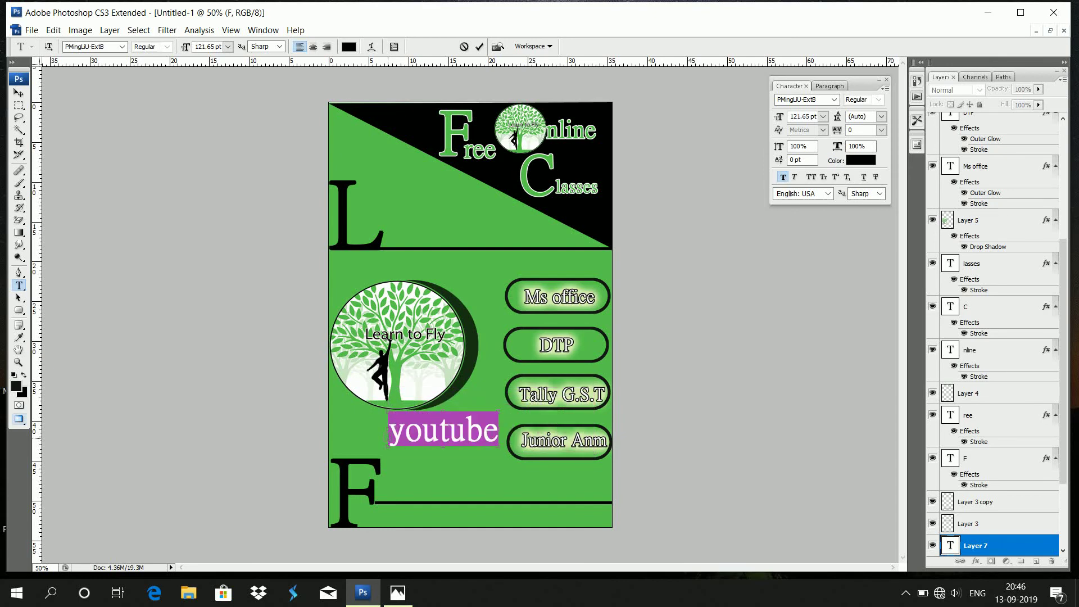
pyautogui.hotkey('ctrl', 'shift', ',')
pyautogui.hotkey('ctrl', 'shift', ',')
pyautogui.hotkey('ctrl', 'shift', ',')
pyautogui.hotkey('ctrl', 'shift', ',')
pyautogui.hotkey('ctrl', 'shift', ',')
pyautogui.hotkey('ctrl', 'shift', ',')
pyautogui.hotkey('ctrl', 'shift', ',')
pyautogui.hotkey('ctrl', 'shift', ',')
pyautogui.hotkey('ctrl', 'shift', ',')
pyautogui.hotkey('ctrl', 'shift', ',')
pyautogui.hotkey('ctrl', 'shift', ',')
pyautogui.hotkey('ctrl', 'shift', ',')
pyautogui.hotkey('ctrl', 'shift', ',')
pyautogui.hotkey('ctrl', 'shift', ',')
pyautogui.hotkey('ctrl', 'shift', ',')
pyautogui.hotkey('ctrl', 'shift', ',')
pyautogui.hotkey('ctrl', 'shift', ',')
pyautogui.hotkey('ctrl', 'shift', ',')
pyautogui.hotkey('ctrl', 'shift', ',')
pyautogui.hotkey('ctrl', 'shift', ',')
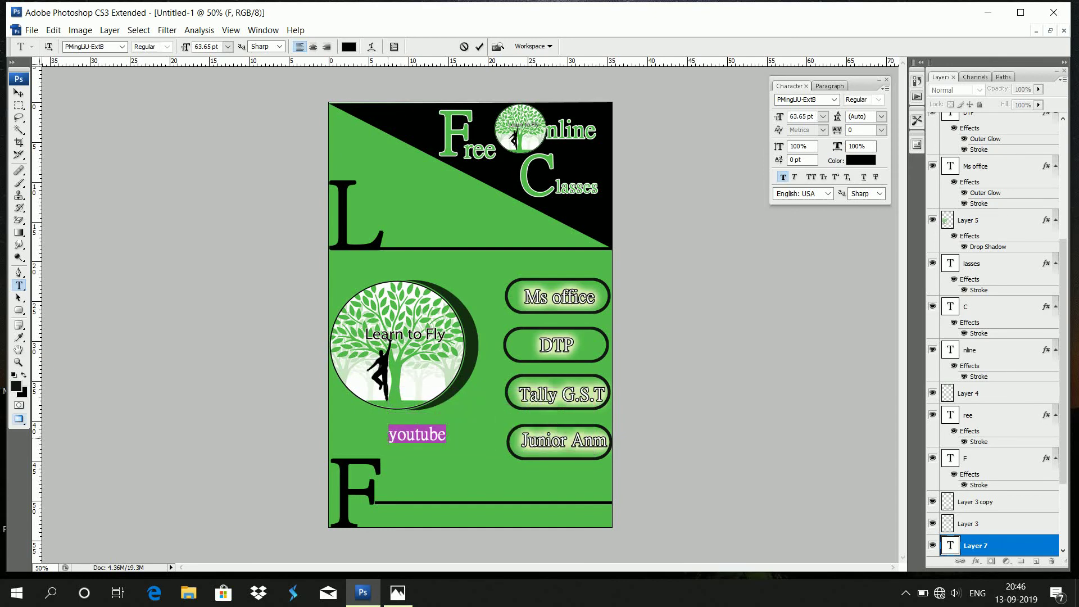
# Step: Move the "youtube" text below the lower black line beside the large F, and extend it to "youtube.com/c/LearntoFly0001"
pyautogui.click(19, 93)
pyautogui.moveTo(419, 442); pyautogui.dragTo(405, 523)
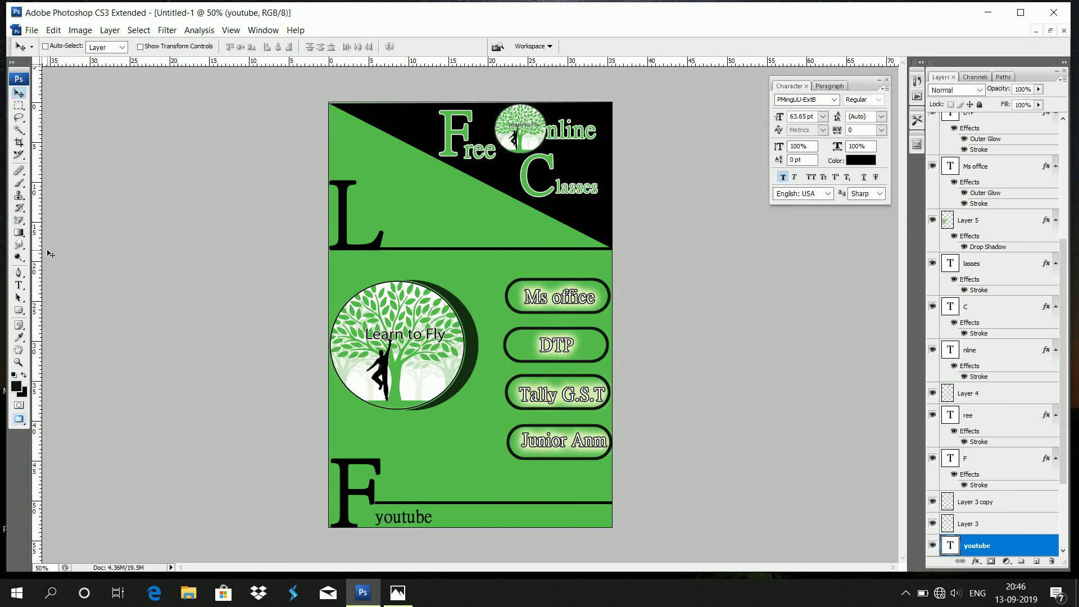
pyautogui.click(19, 286)
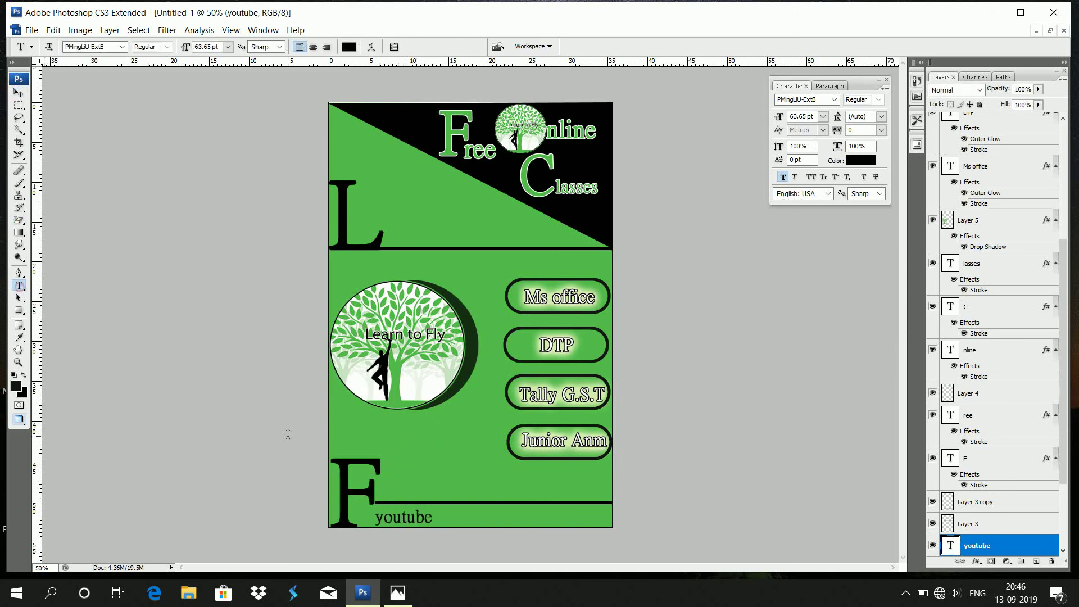
pyautogui.click(431, 520)
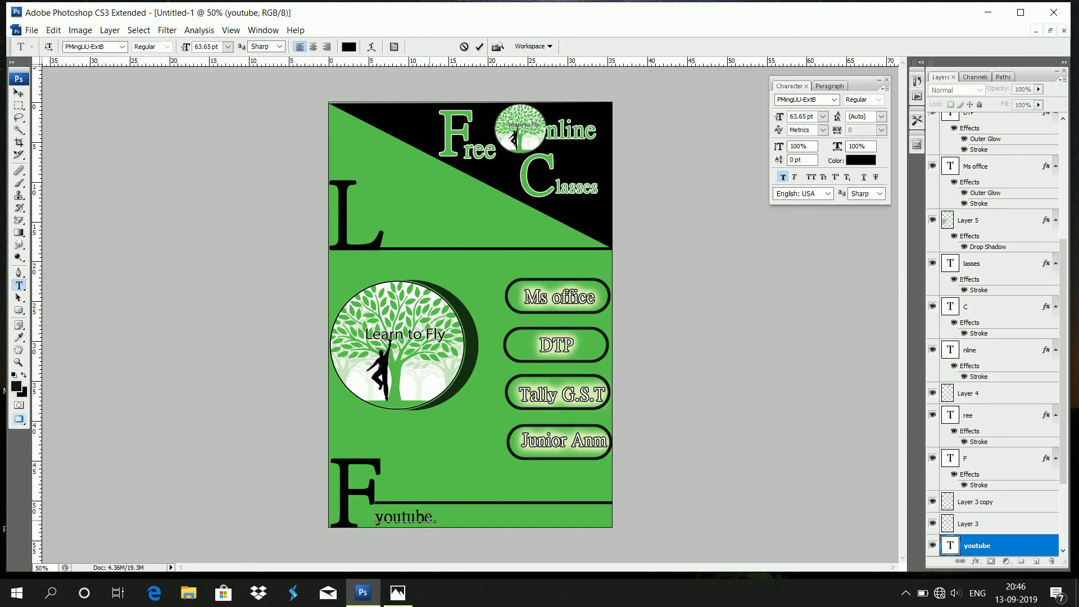
pyautogui.write('.com/c/Learnt')
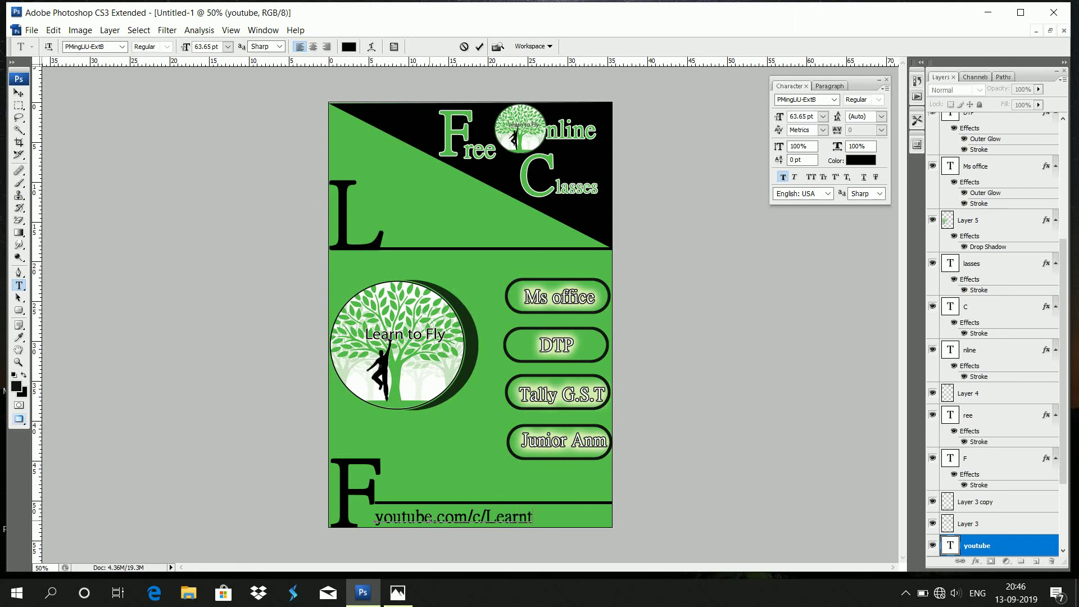
pyautogui.write('ofly0001')
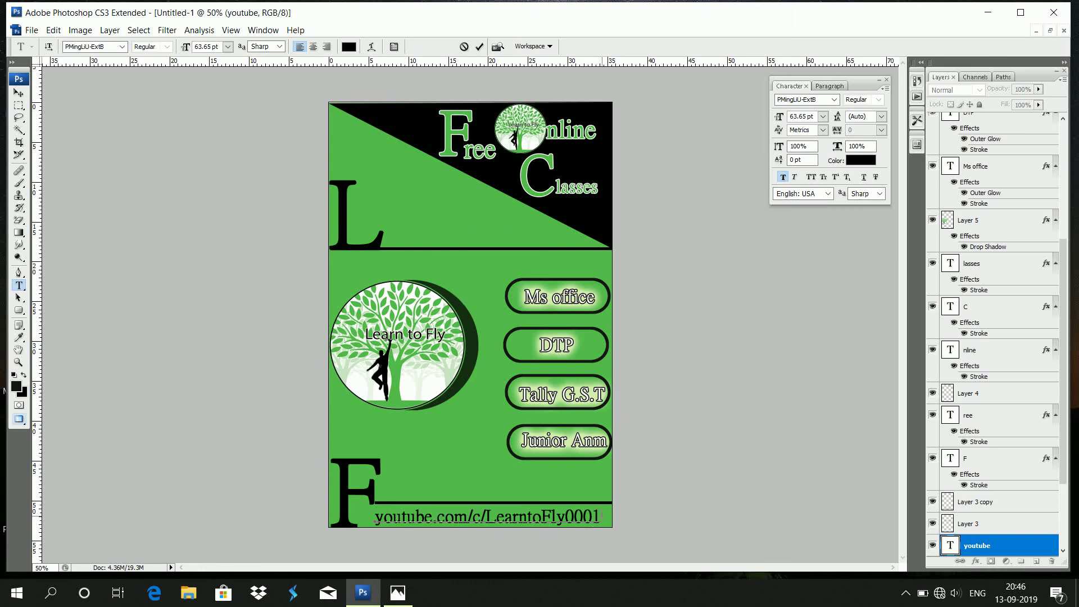
# Step: Recolor the entire "youtube.com/c/LearntoFly0001" text white, sampling the color from the logo
pyautogui.hotkey('shift', 'Left')
pyautogui.hotkey('shift', 'Left')
pyautogui.hotkey('shift', 'Left')
pyautogui.hotkey('shift', 'Left')
pyautogui.hotkey('shift', 'Left')
pyautogui.hotkey('shift', 'Left')
pyautogui.hotkey('shift', 'Left')
pyautogui.hotkey('shift', 'Left')
pyautogui.hotkey('shift', 'Left')
pyautogui.hotkey('shift', 'Left')
pyautogui.hotkey('shift', 'Left')
pyautogui.hotkey('shift', 'Left')
pyautogui.hotkey('shift', 'Left')
pyautogui.hotkey('shift', 'Left')
pyautogui.hotkey('shift', 'Left')
pyautogui.hotkey('shift', 'Left')
pyautogui.hotkey('shift', 'Left')
pyautogui.hotkey('shift', 'Left')
pyautogui.hotkey('shift', 'Left')
pyautogui.hotkey('shift', 'Left')
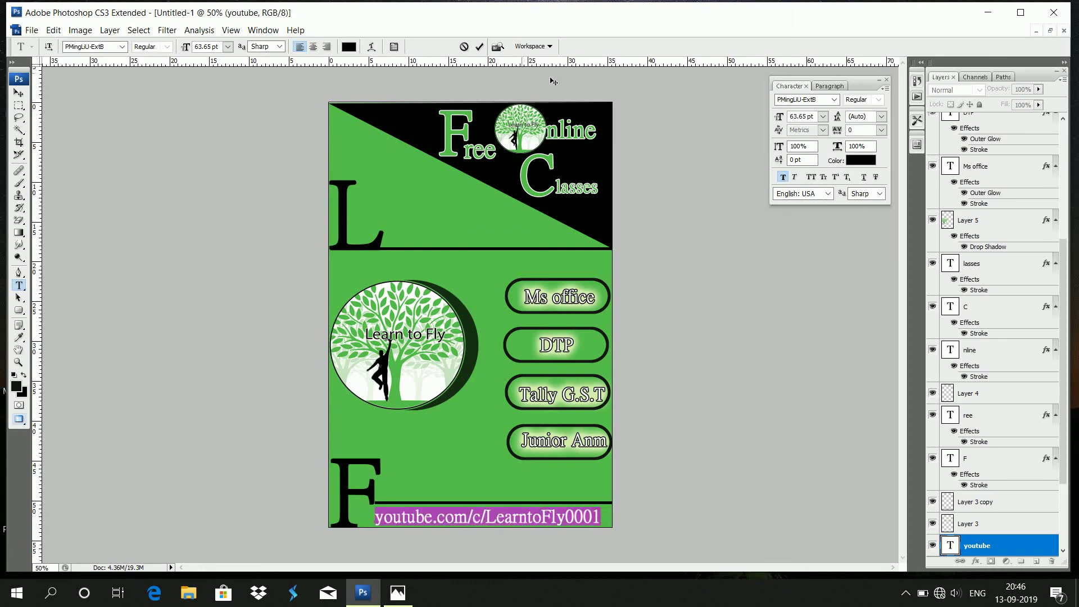
pyautogui.click(349, 47)
pyautogui.click(430, 389)
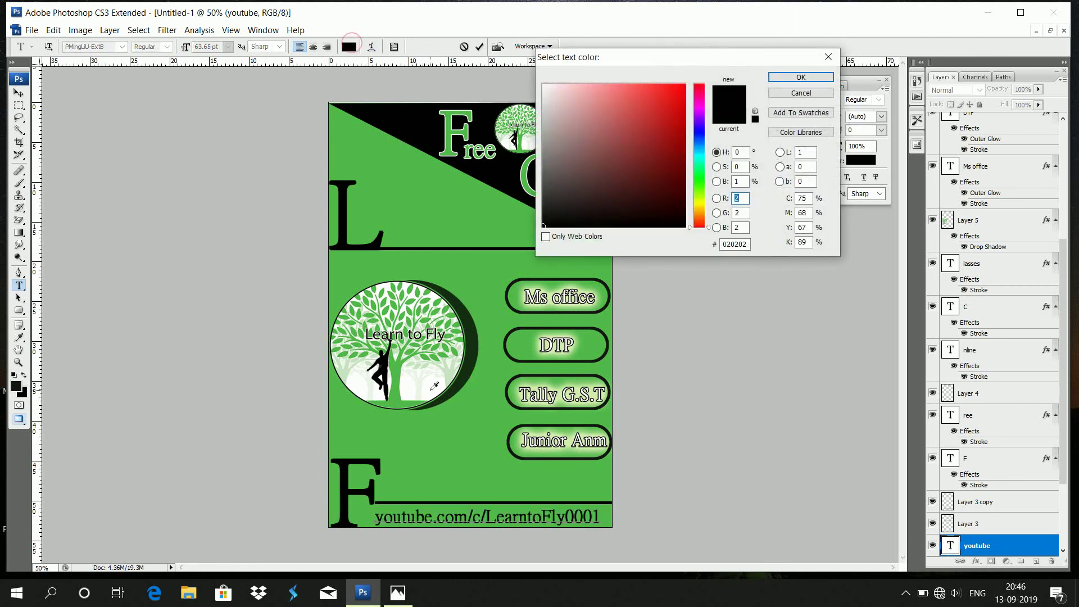
pyautogui.click(824, 75)
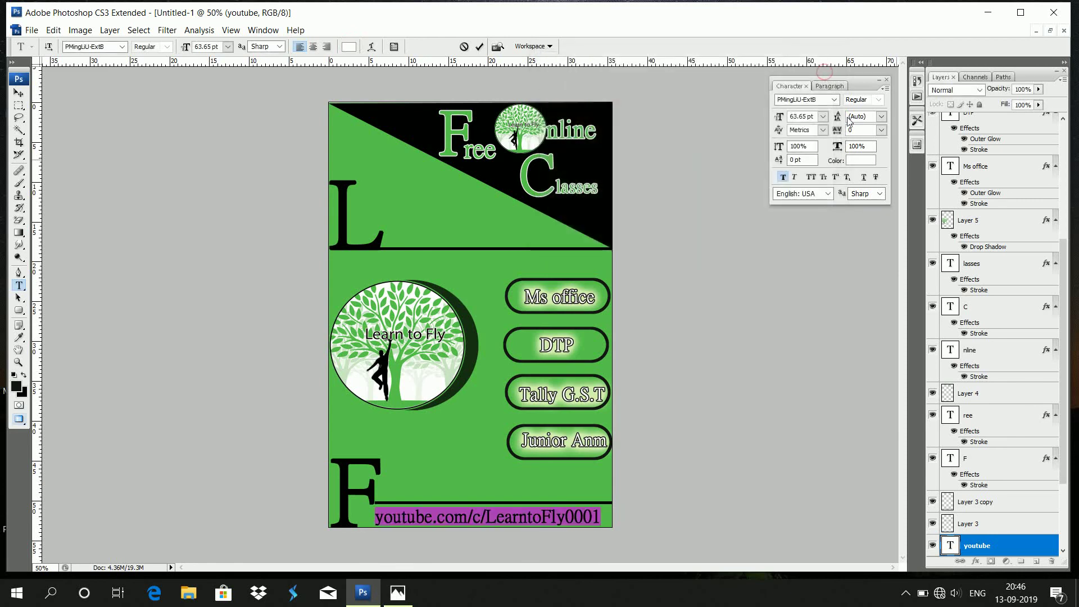
# Step: Add a 5 px outside stroke in black to the "youtube.com/c/LearntoFly0001" text and apply the layer style
pyautogui.click(1010, 555)
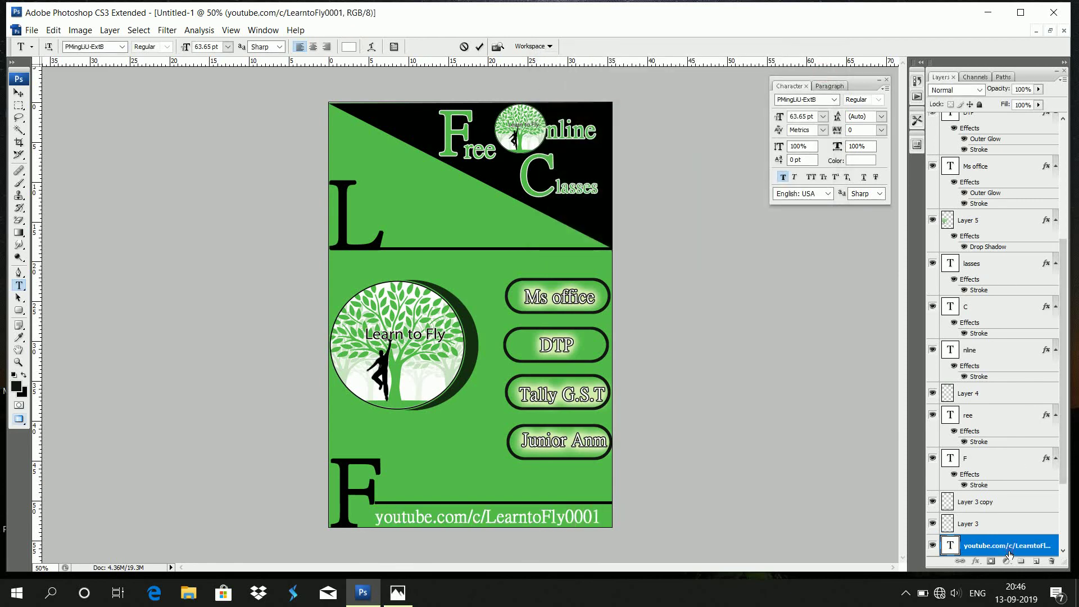
pyautogui.doubleClick(1010, 554)
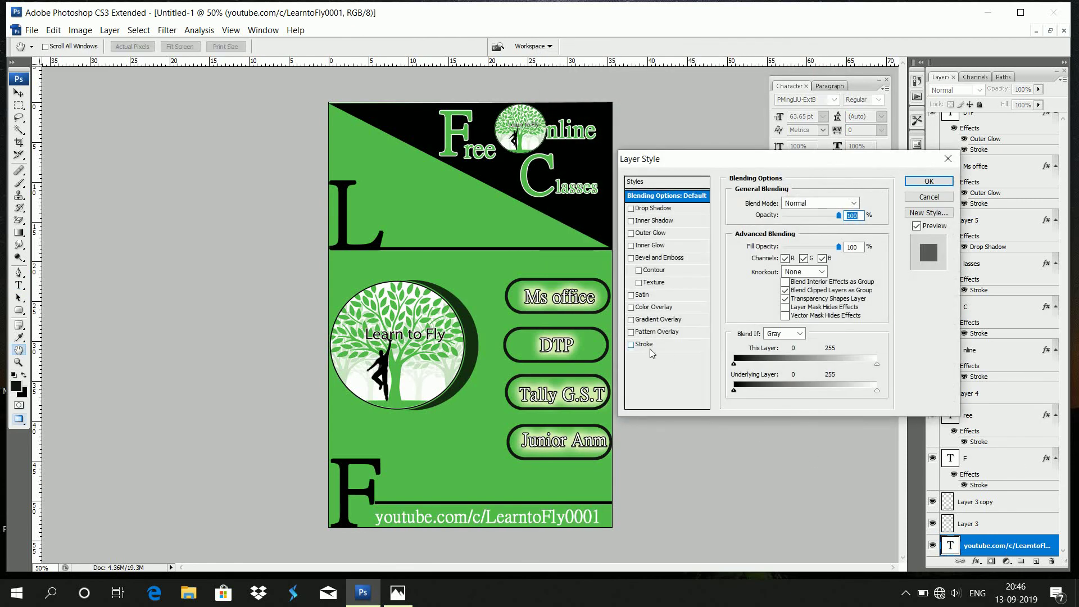
pyautogui.click(646, 344)
pyautogui.click(758, 277)
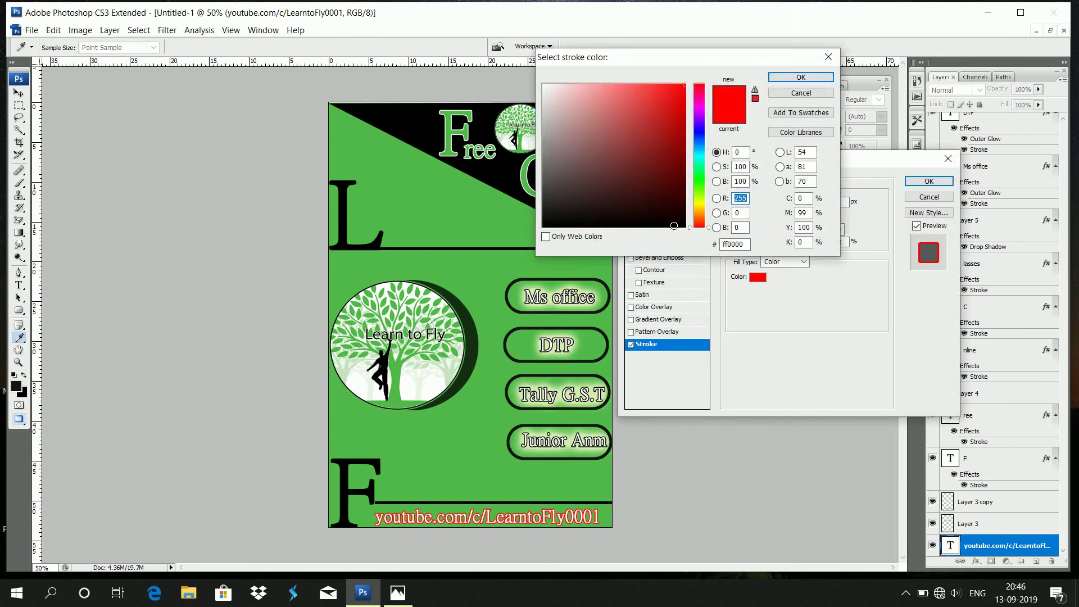
pyautogui.click(674, 227)
pyautogui.click(785, 77)
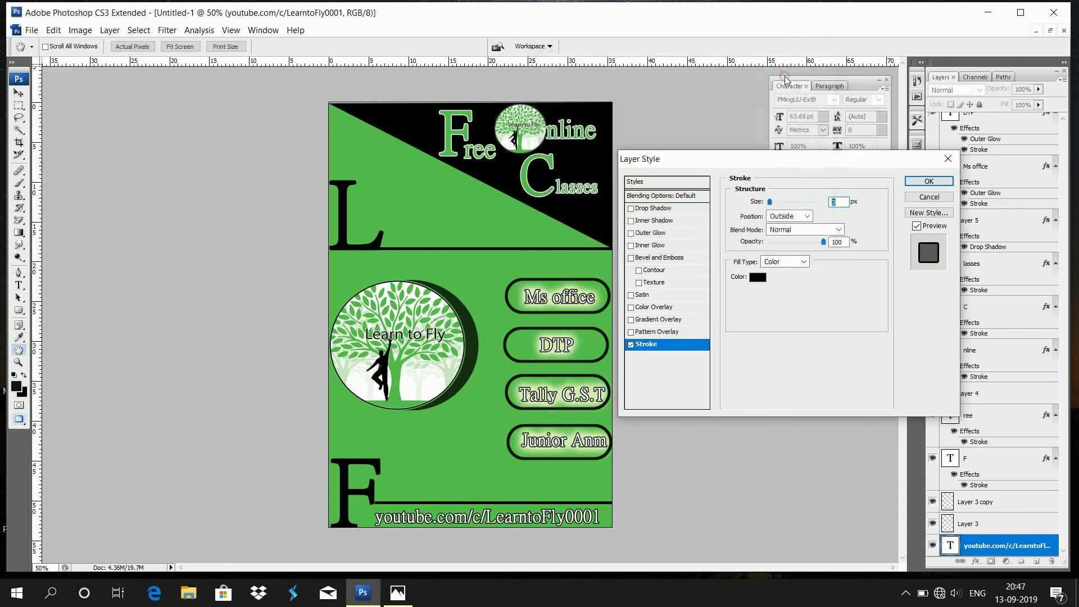
pyautogui.write('5')
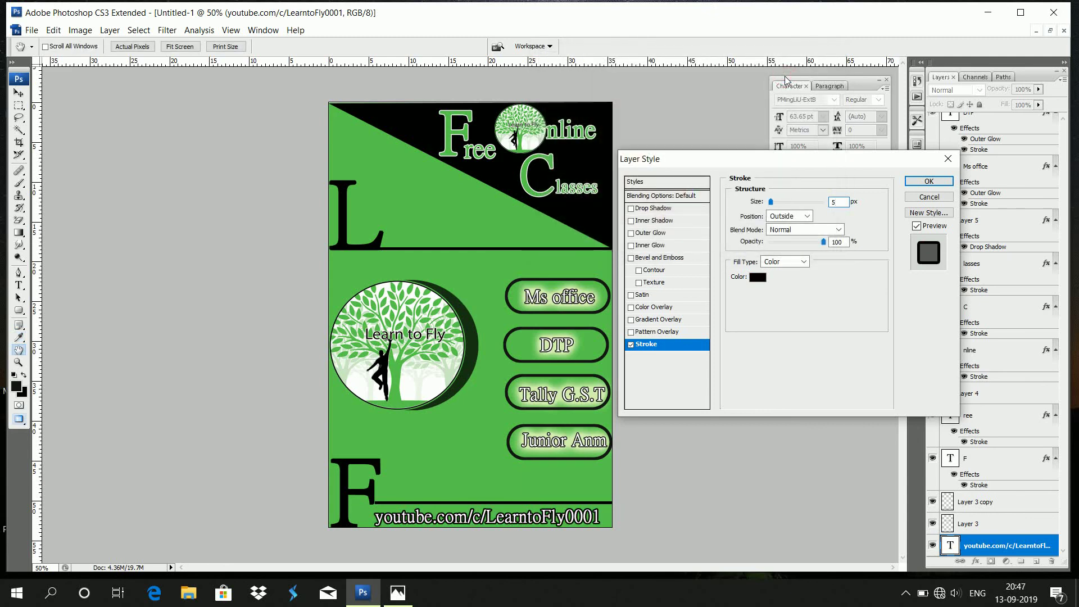
pyautogui.click(932, 180)
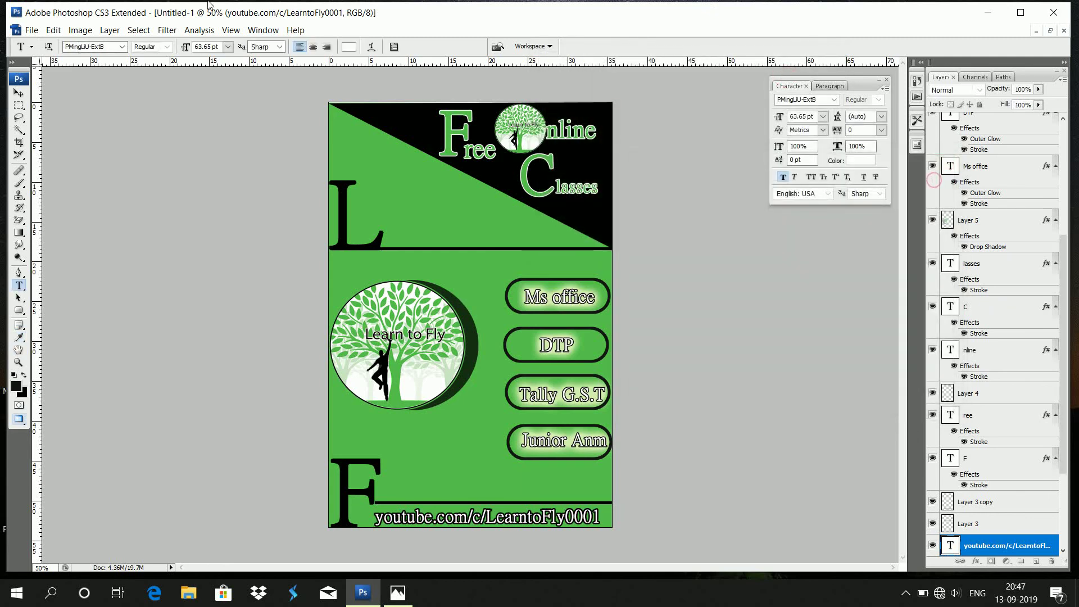
# Step: Nudge the channel address text slightly right and up within the strip below the lower black line
pyautogui.click(18, 93)
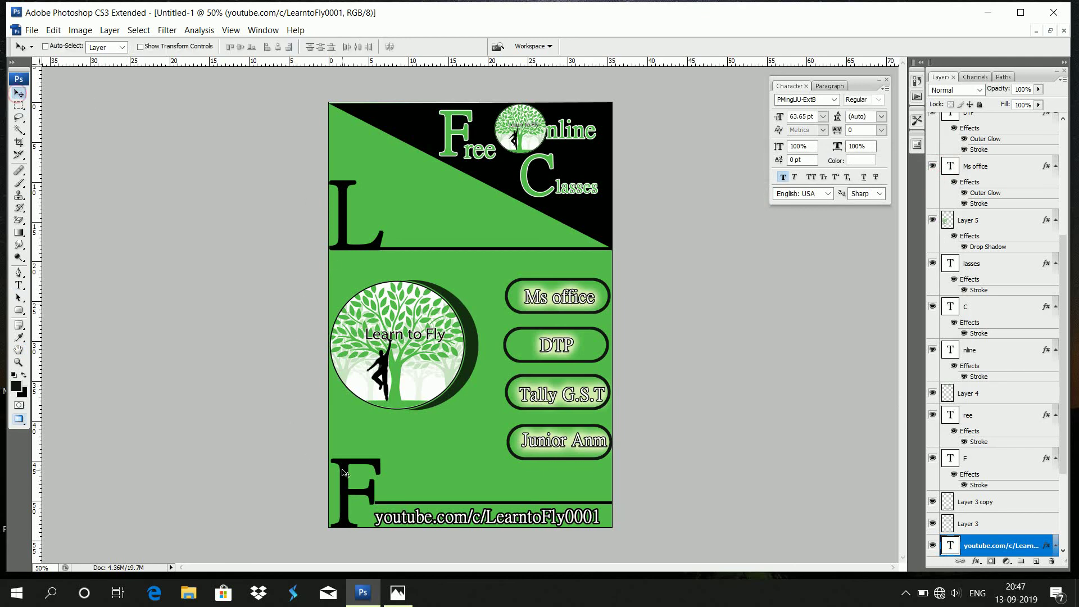
pyautogui.press('Right')
pyautogui.press('Right')
pyautogui.press('Right')
pyautogui.press('Right')
pyautogui.press('Up')
pyautogui.press('Up')
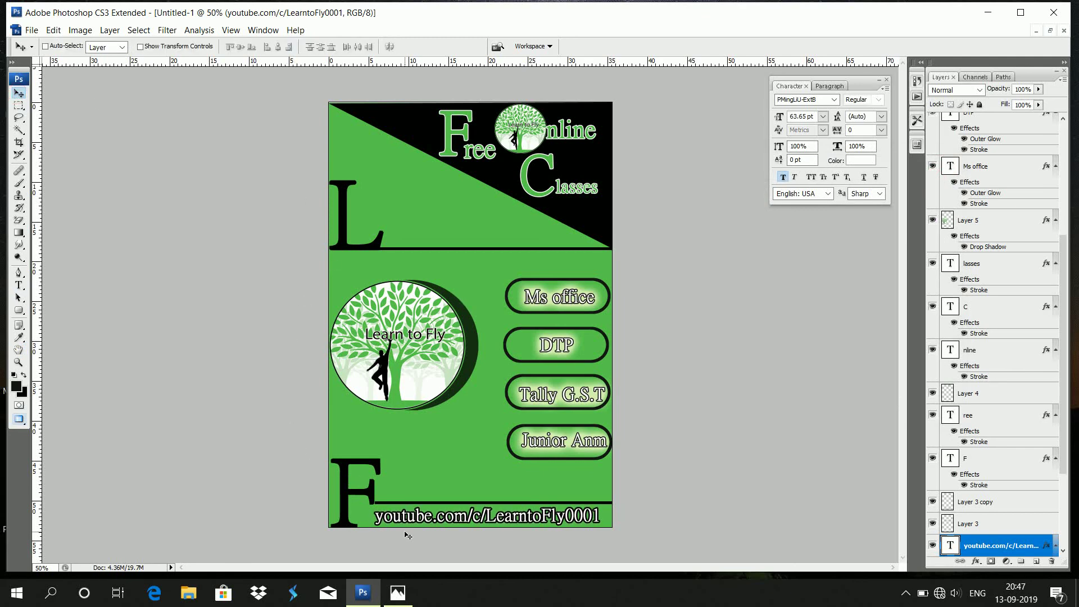
pyautogui.press('Right')
pyautogui.press('Right')
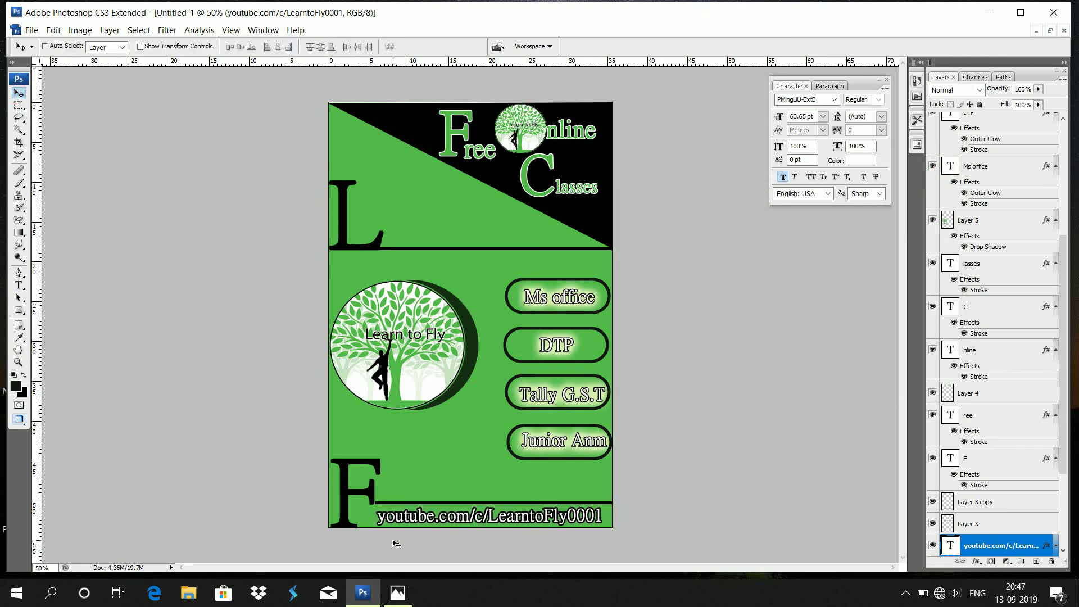